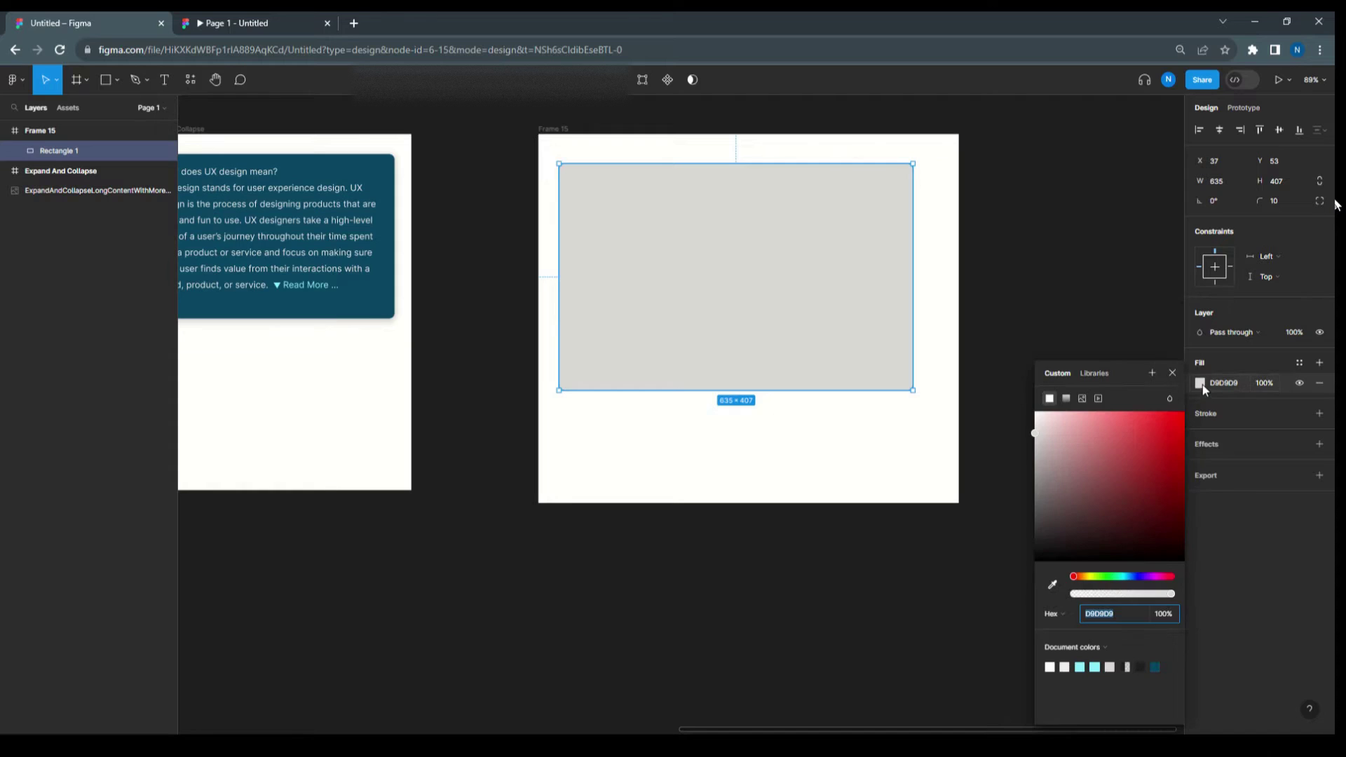
Step: Fill the rectangle in Frame 15 with the dark teal document color 0A4762
left_click(1088, 618)
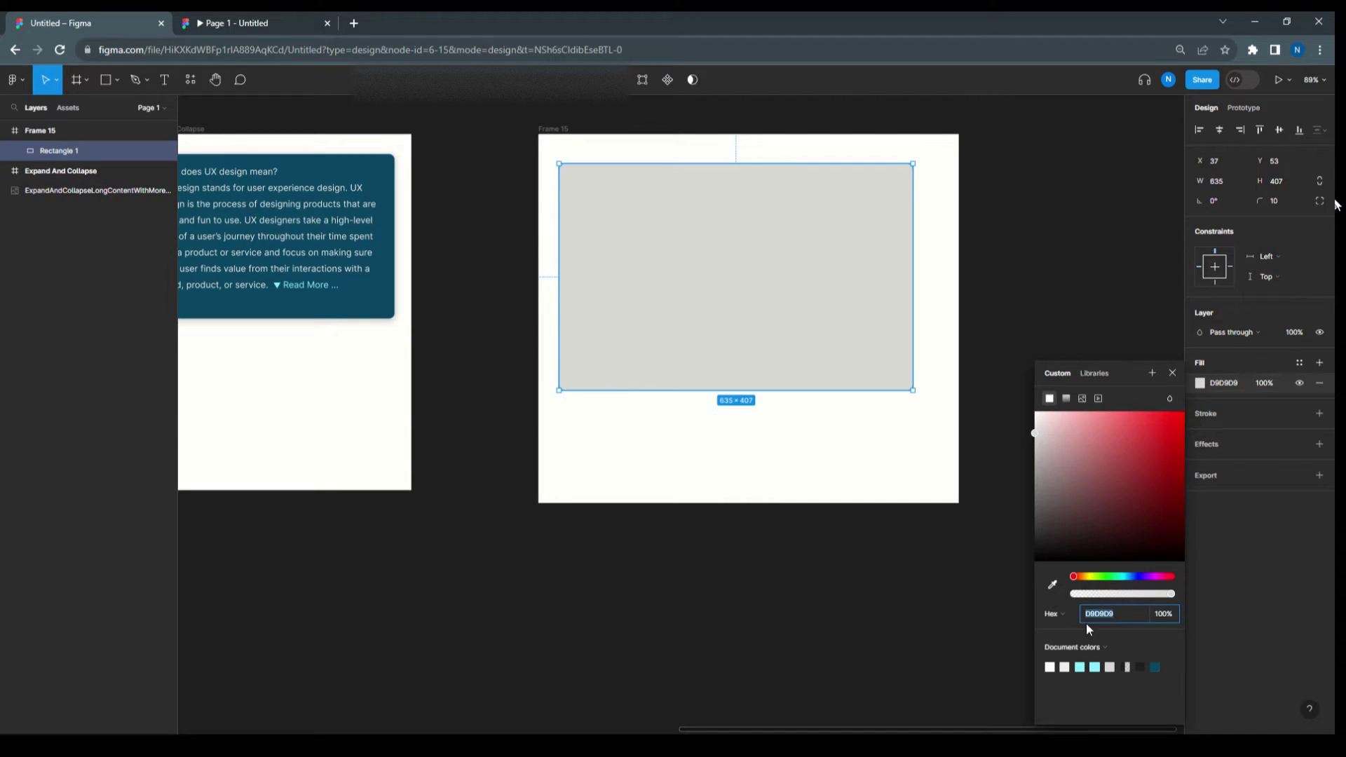
left_click(1155, 666)
left_click(1078, 248)
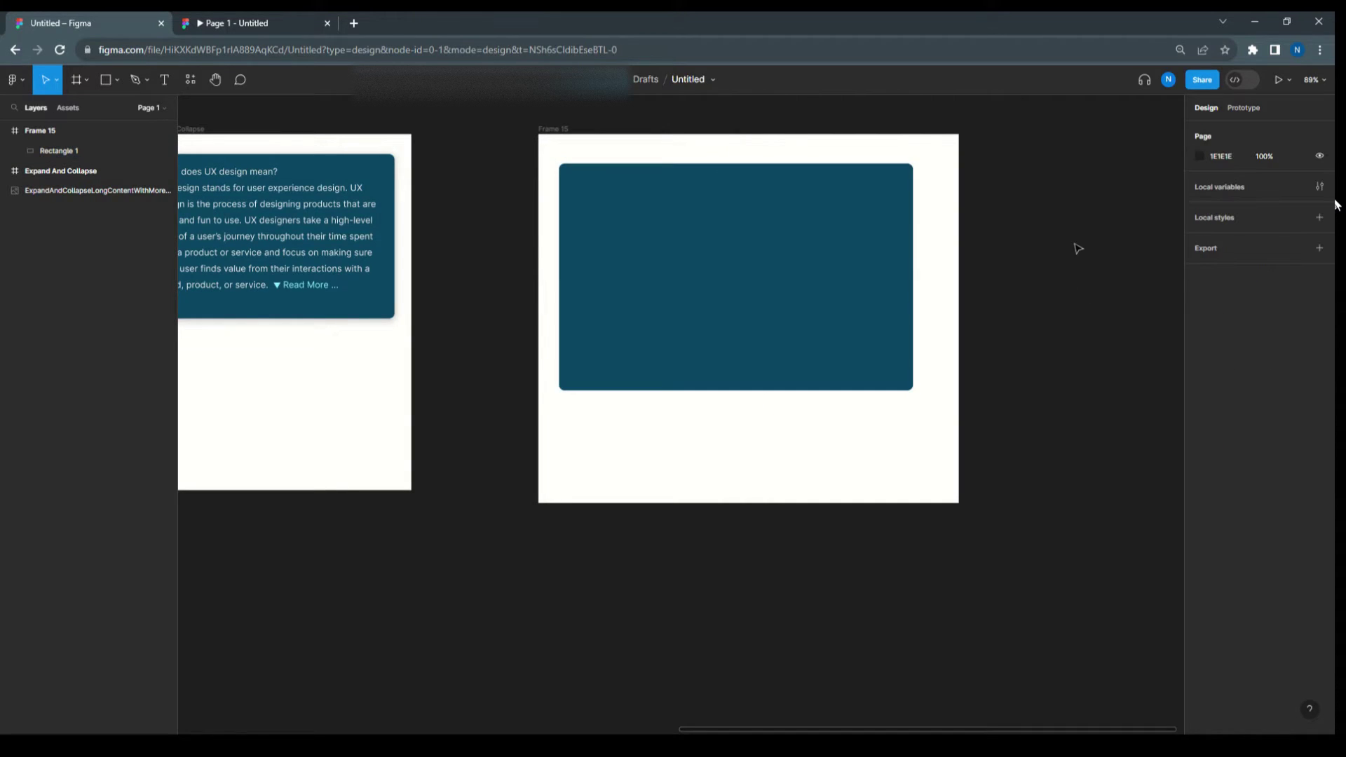
Step: Add a text layer reading "UX" in the upper part of the teal rectangle and widen its box to about 585
left_click(164, 80)
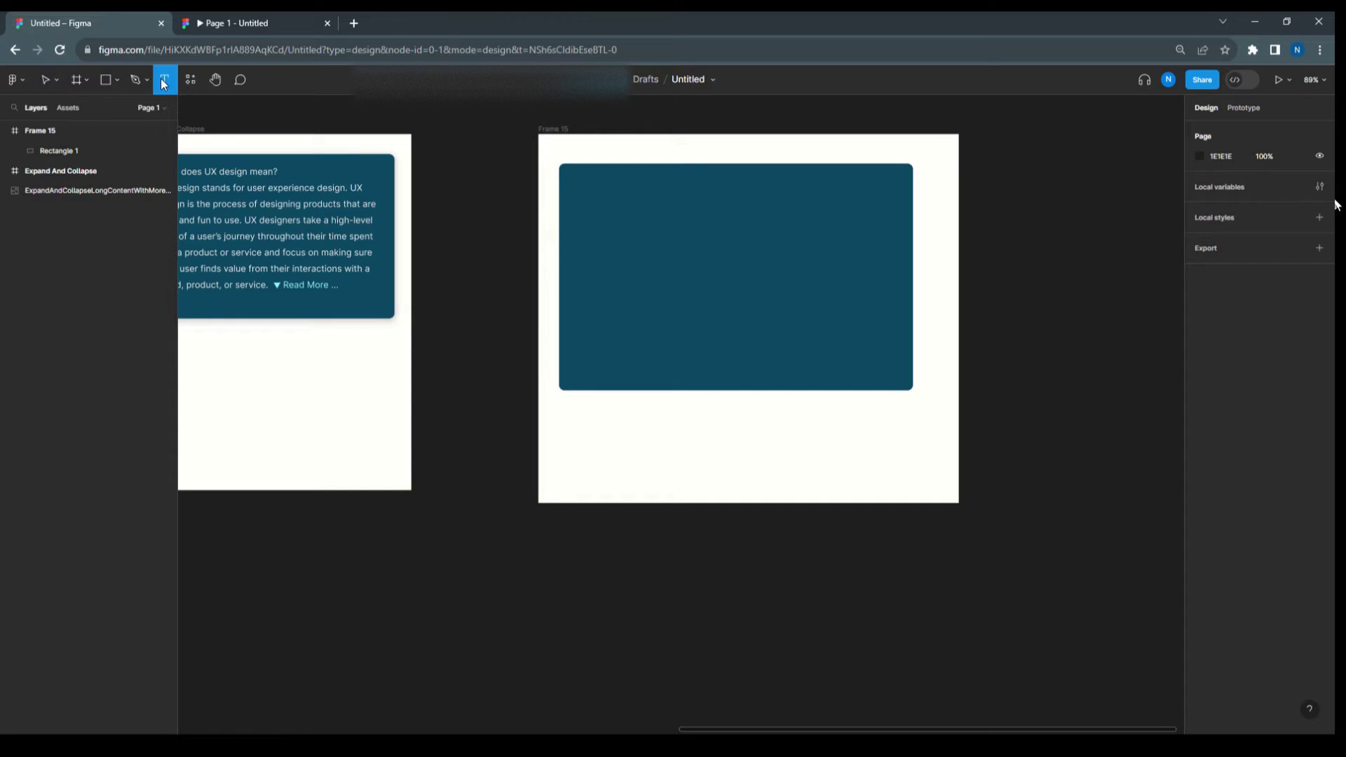
left_click(595, 205)
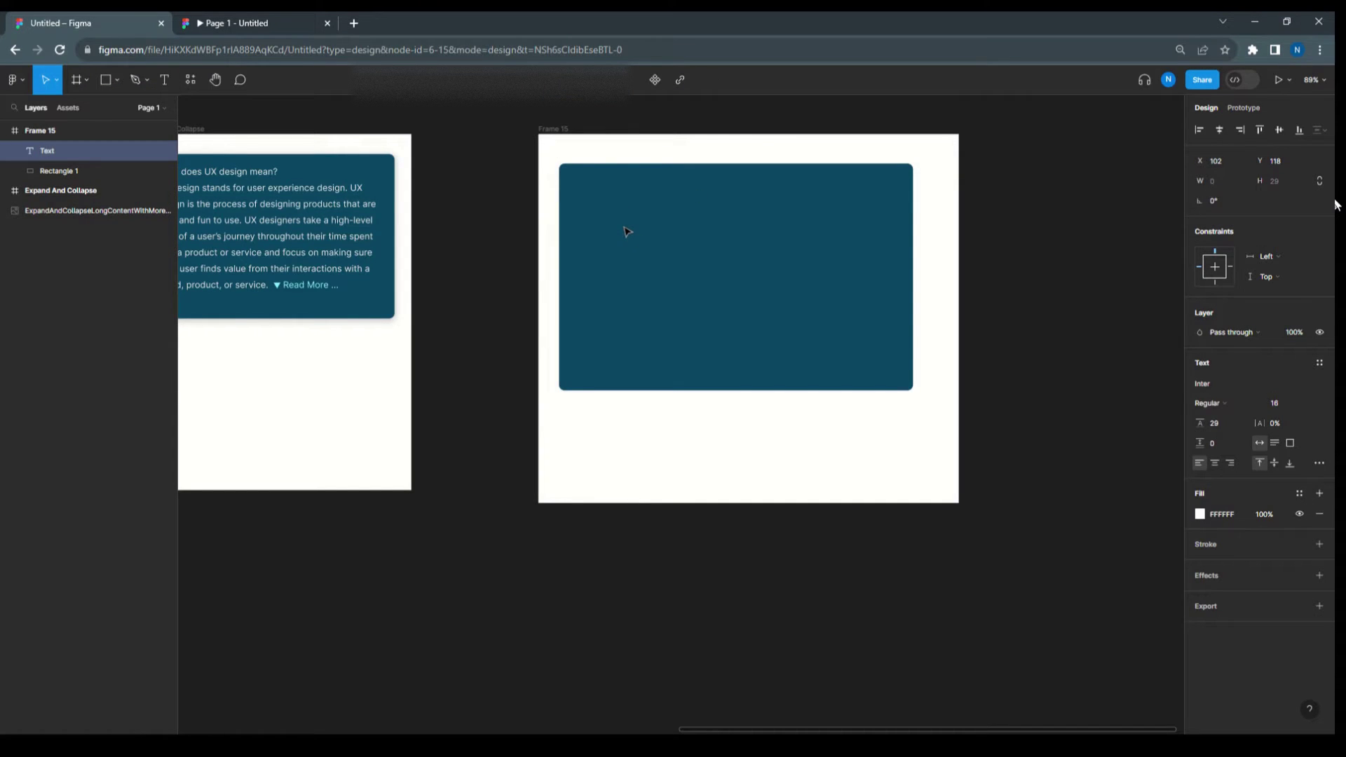
type("UX")
key("Escape")
left_click_drag(610, 208, 900, 208)
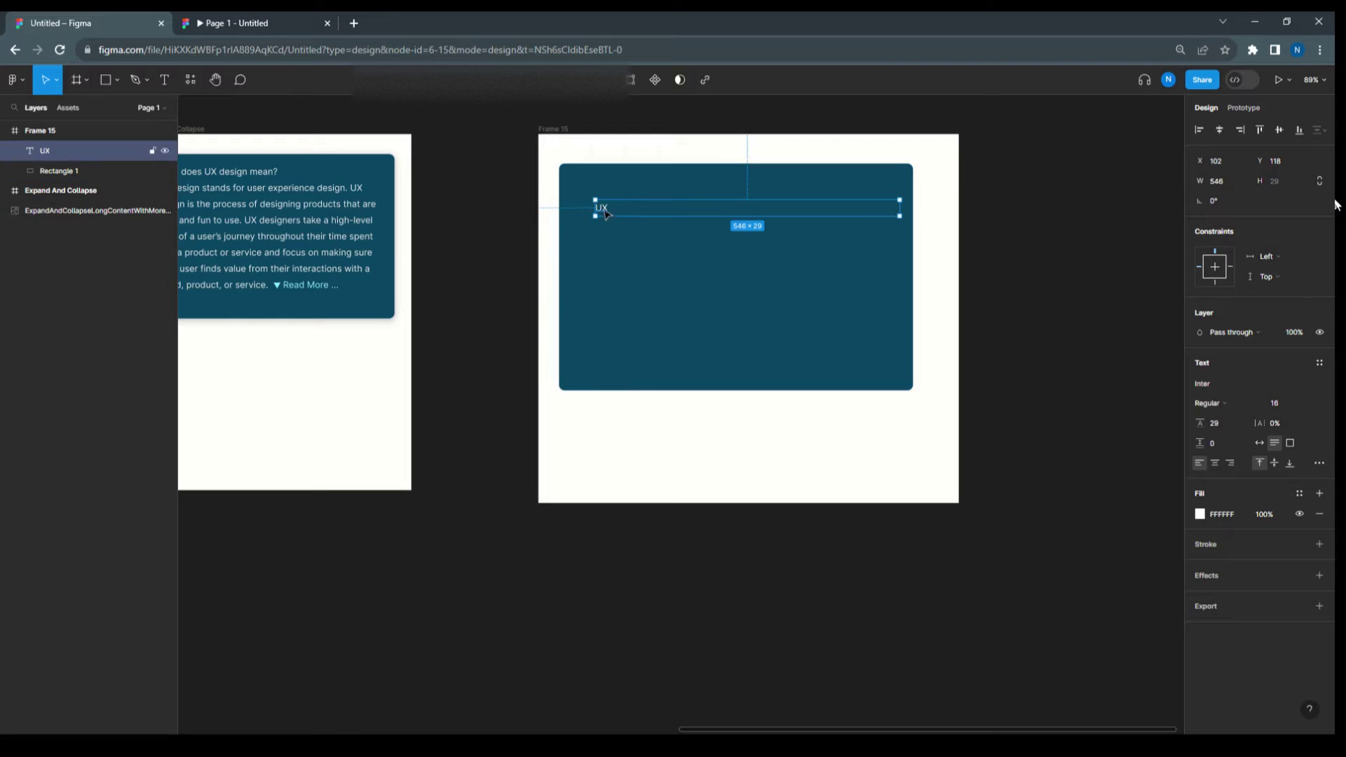
left_click_drag(595, 203, 570, 207)
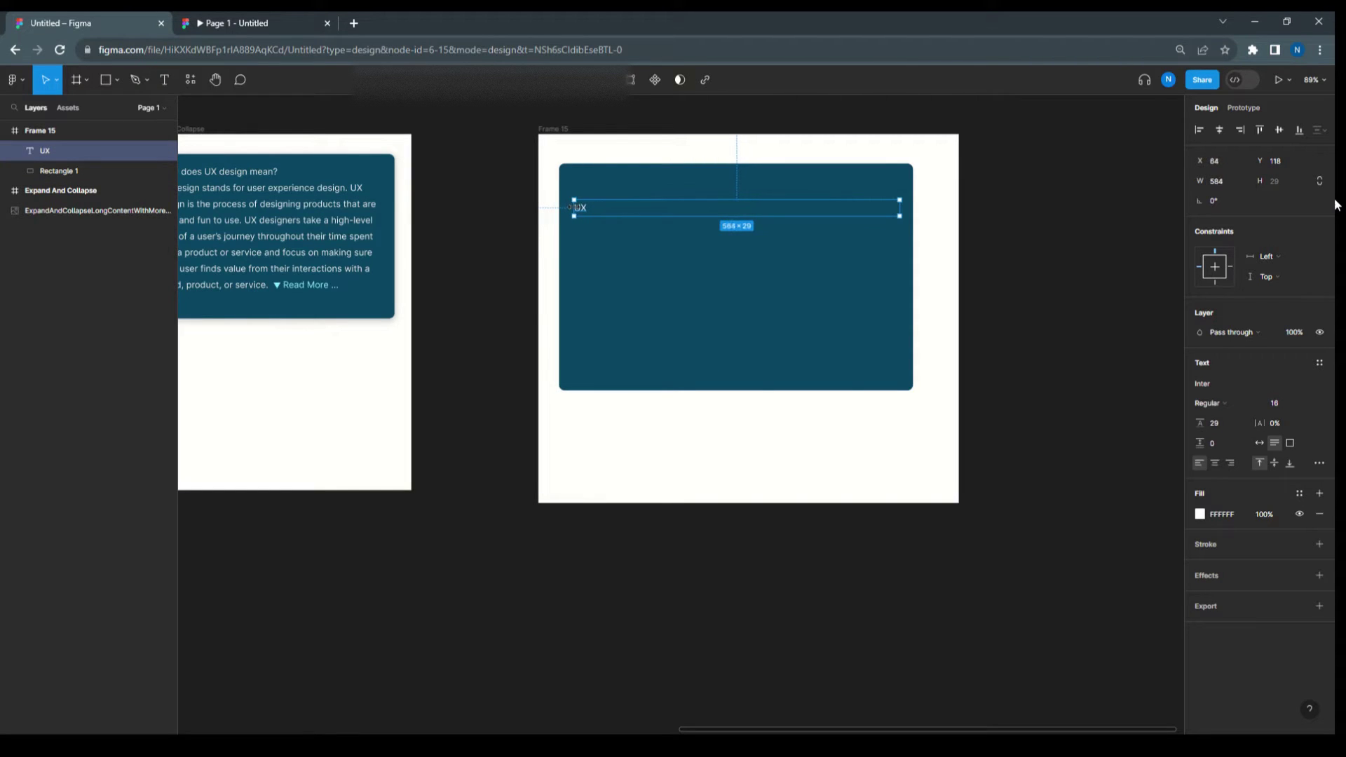
Step: Replace the "UX" text with a copy of the "What does UX design mean?" paragraph from the Expand And Collapse frame
double_click(268, 216)
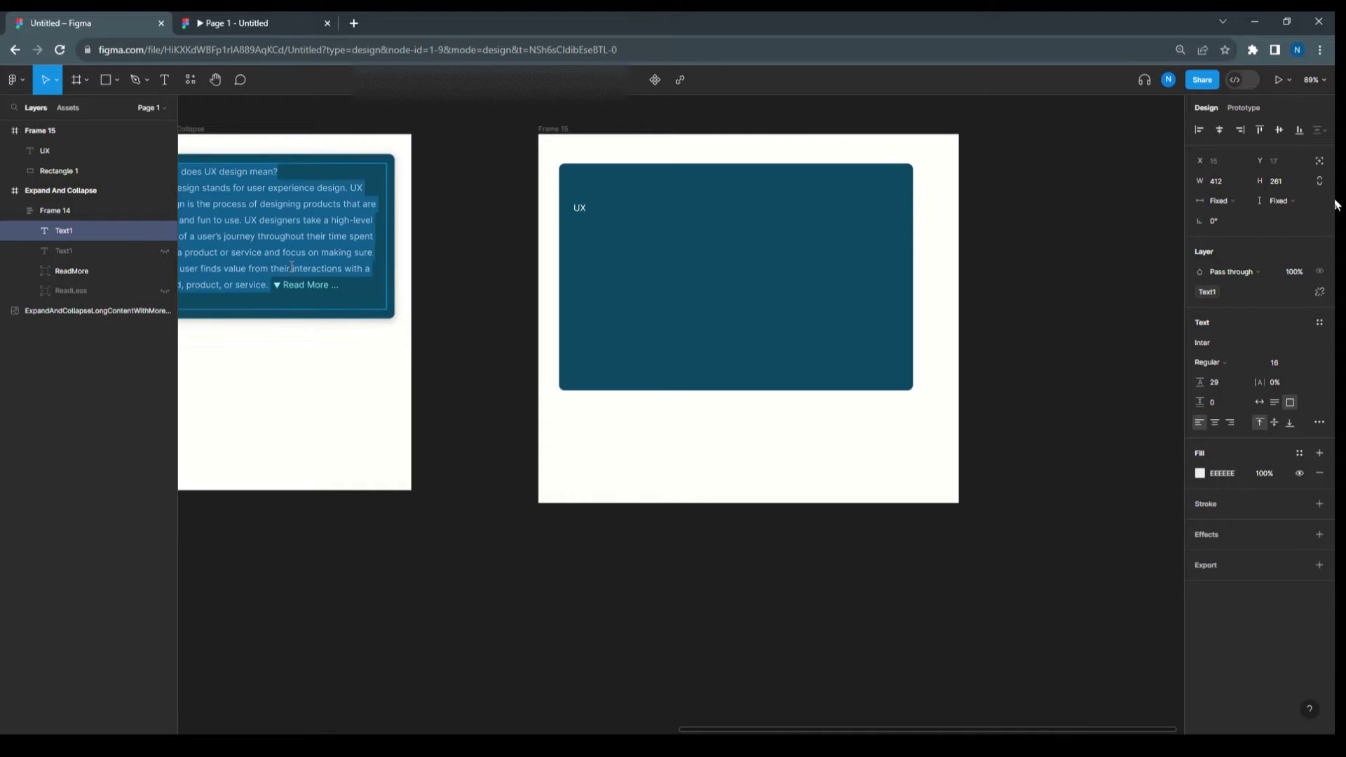
left_click(576, 209)
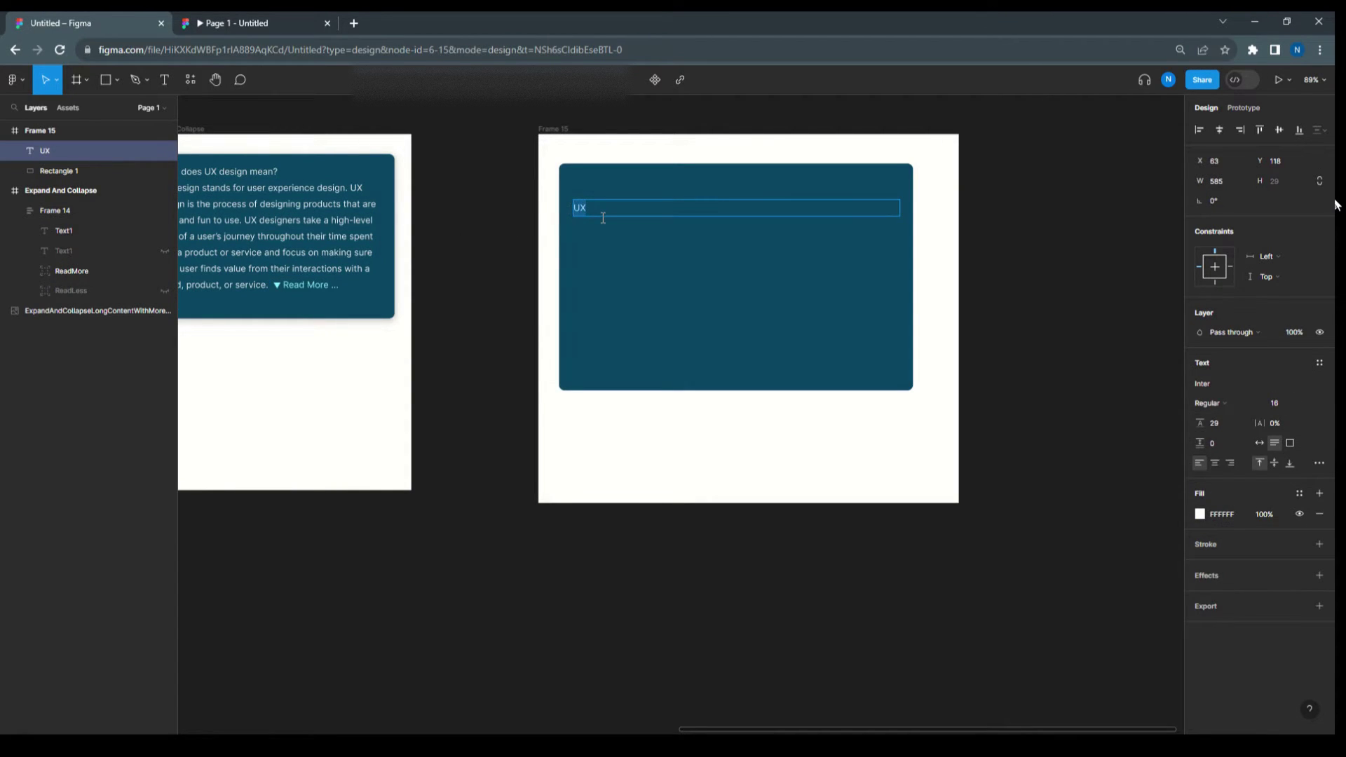
type("What does UX design mean? UX design stands for user experience design. UX design is the process of designing products that are easy and fun to use. UX designers take a high-level view of a user's journey throughout their time spent with a product or service and focus on making sure each user finds value from their interactions with a brand, product, or service.")
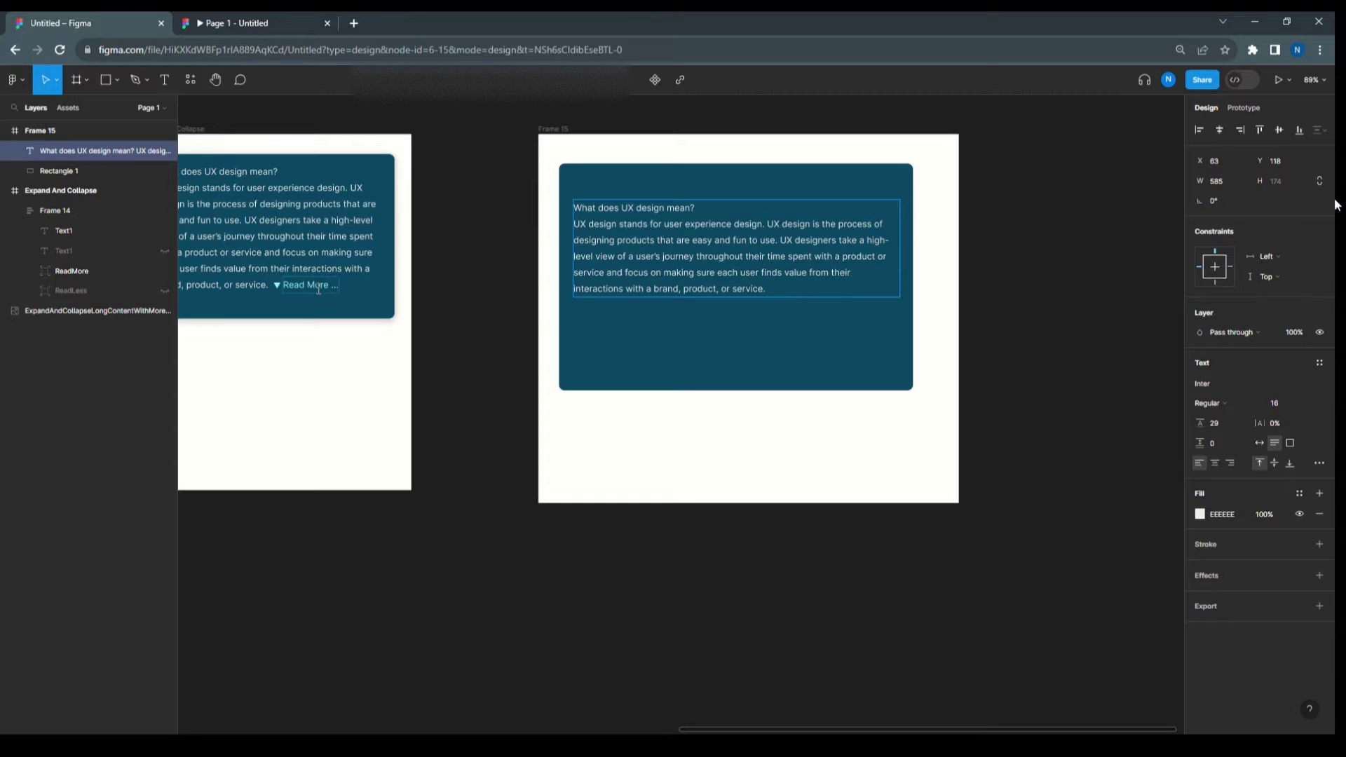
key("Escape")
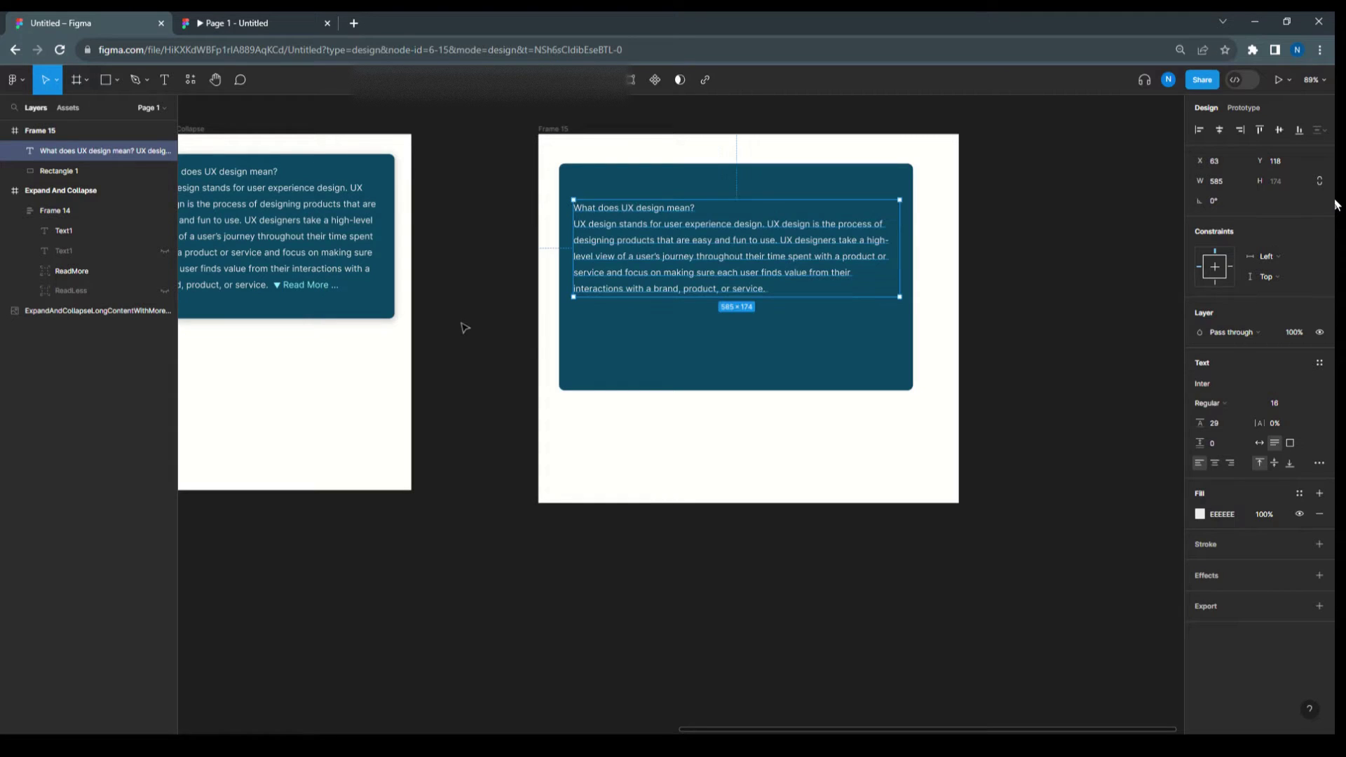
Step: Duplicate the ReadMore group and place the copy at the end of the paragraph in Frame 15
left_click(310, 289)
left_click(311, 289)
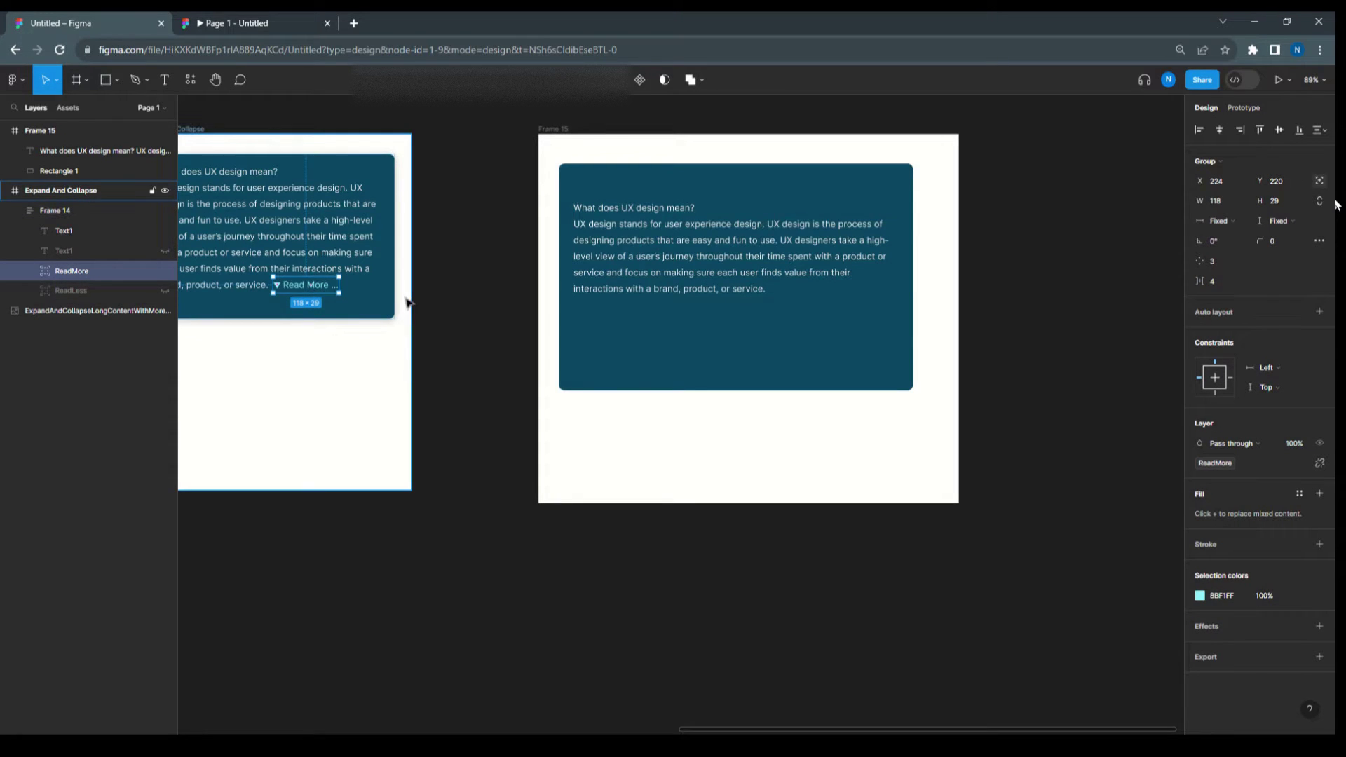
key("ctrl+d")
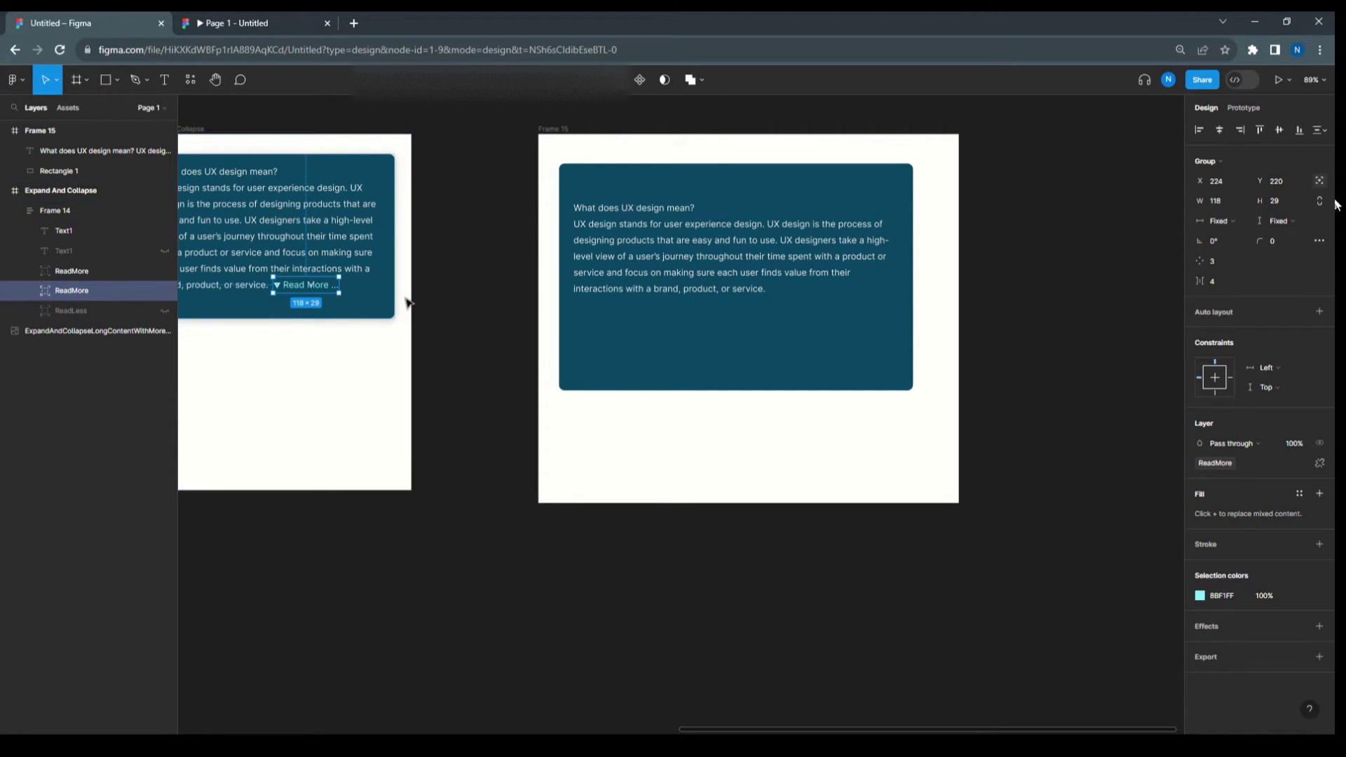
left_click_drag(316, 293, 808, 294)
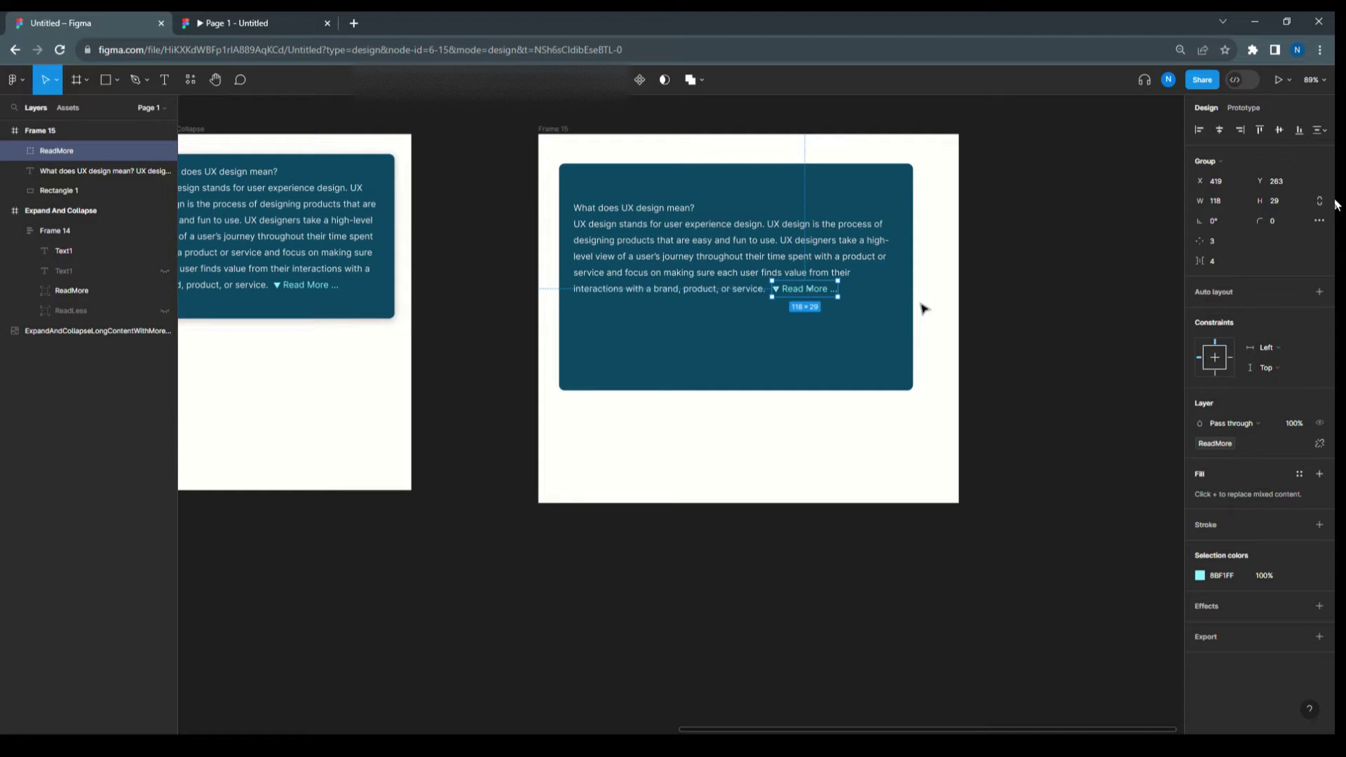
Step: Stretch the teal rectangle downward to about 517 high and place a copy of the paragraph below the first one
left_click(770, 389)
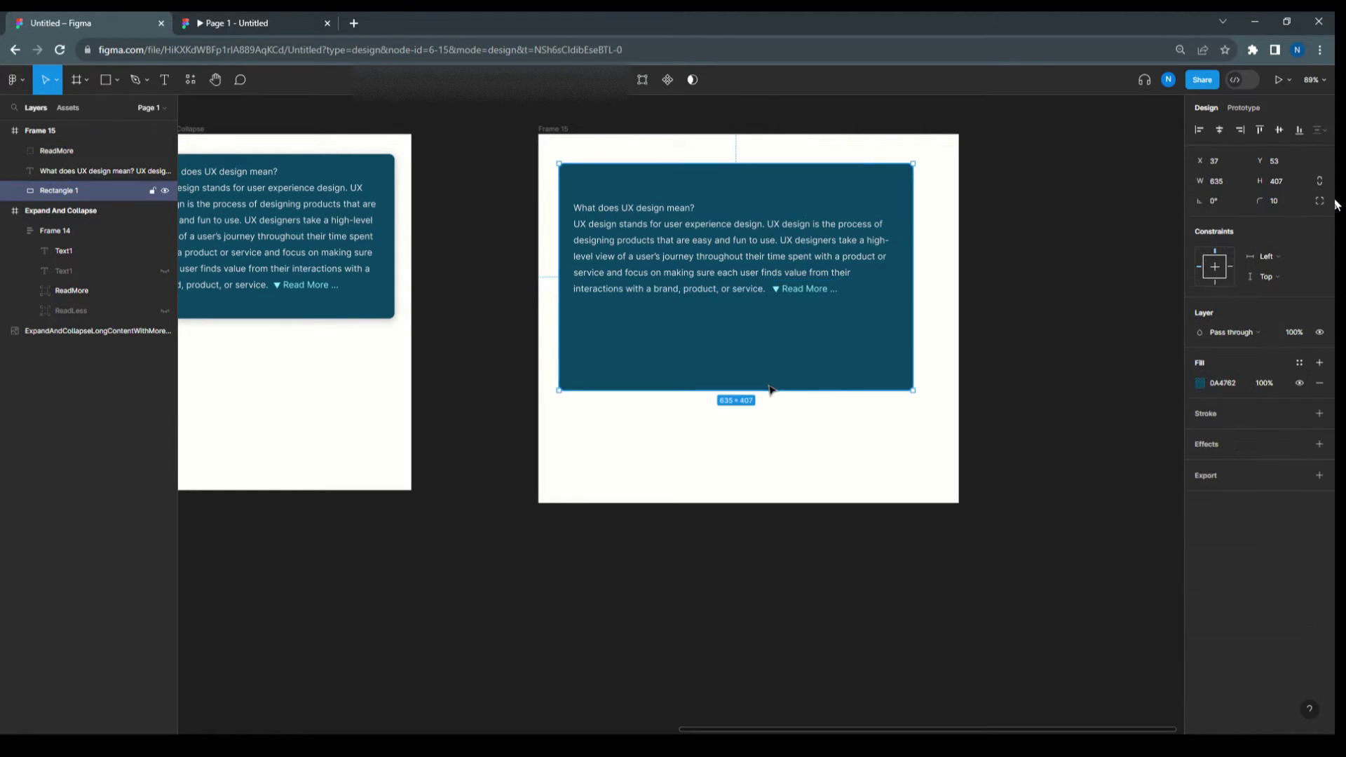
left_click_drag(763, 390, 763, 453)
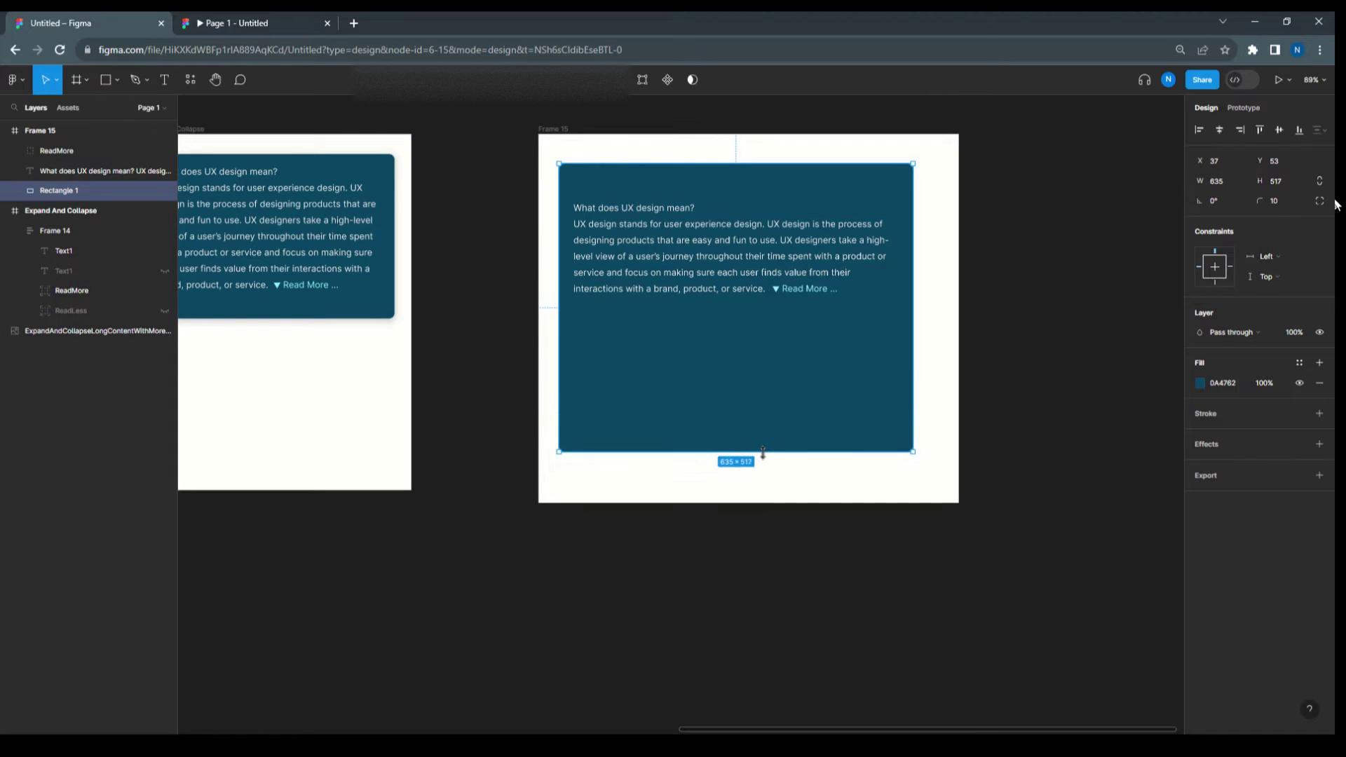
left_click(675, 247)
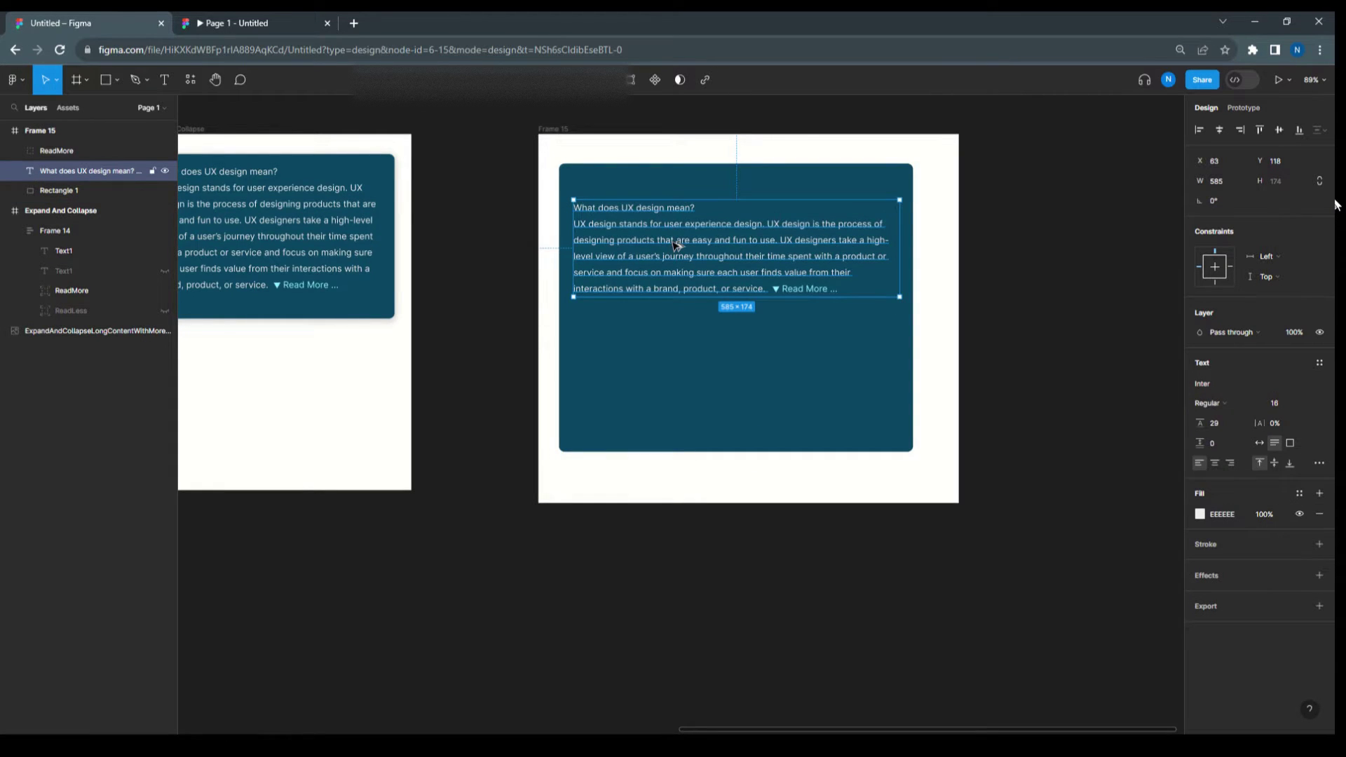
left_click_drag(676, 249, 678, 352)
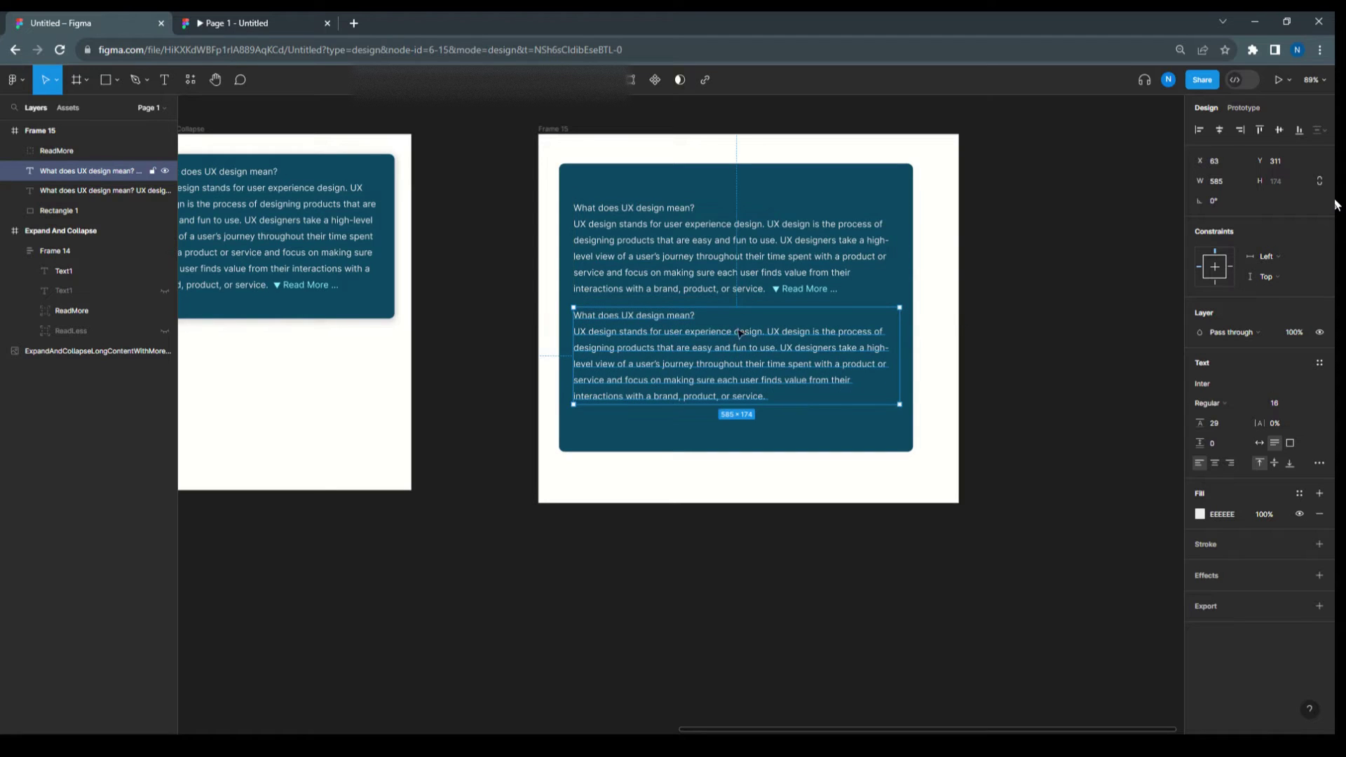
Step: Duplicate the hidden ReadLess group, make the copy visible, and place it at the end of Frame 15's second paragraph
left_click(75, 334)
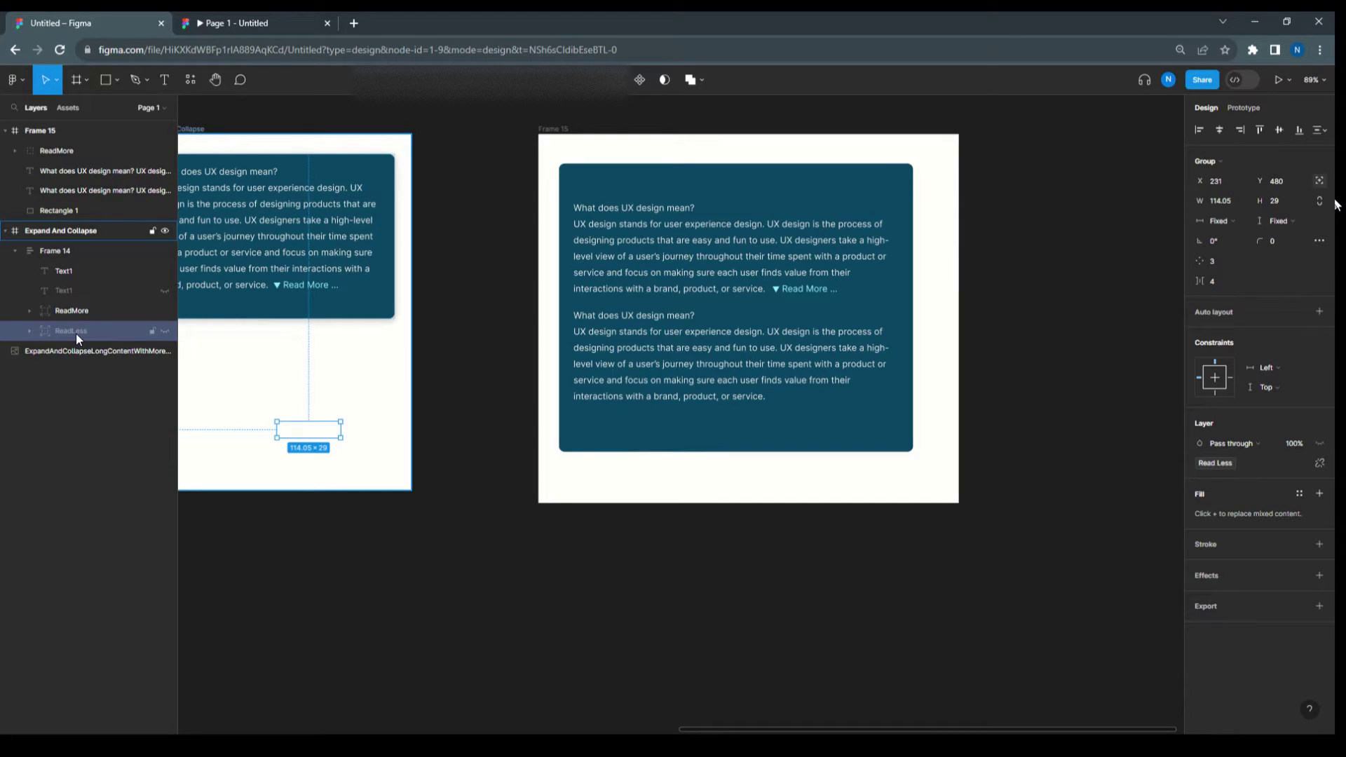
key("ctrl+d")
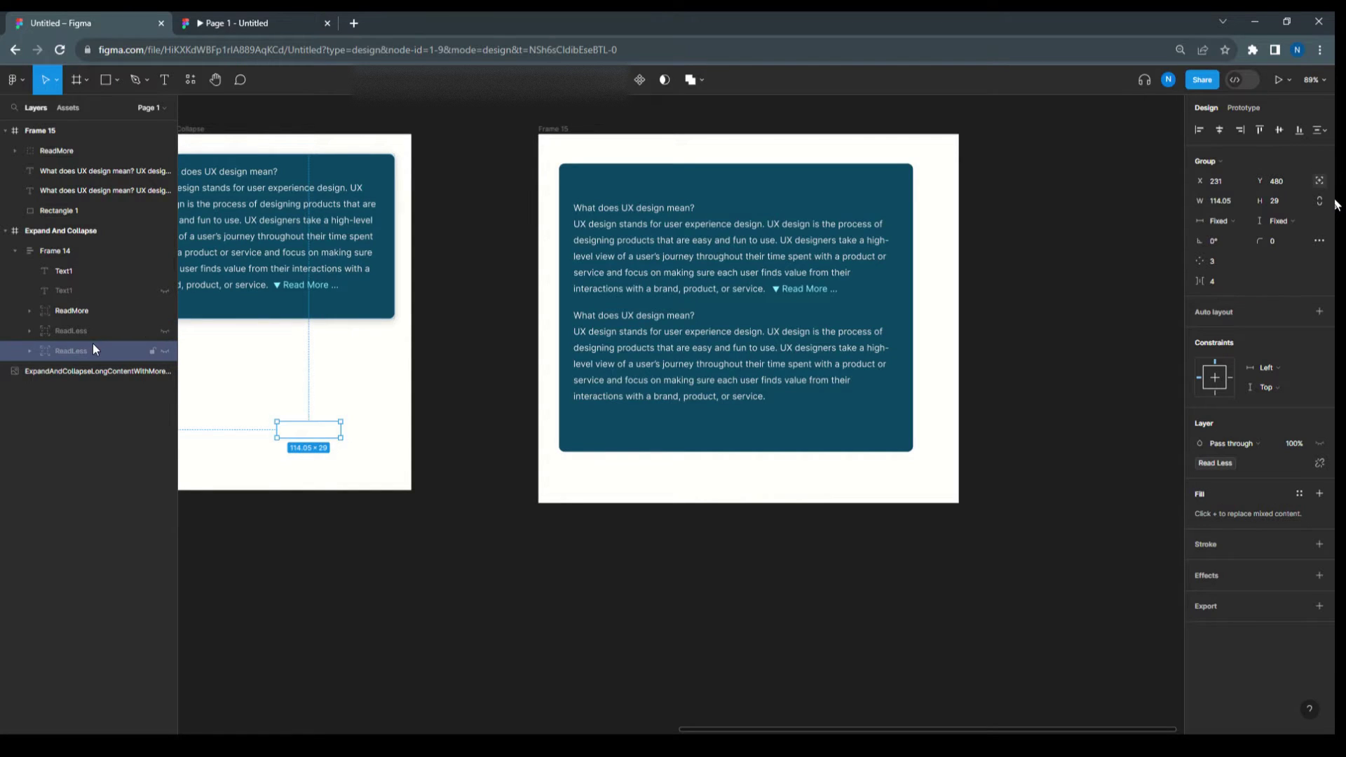
left_click(67, 331)
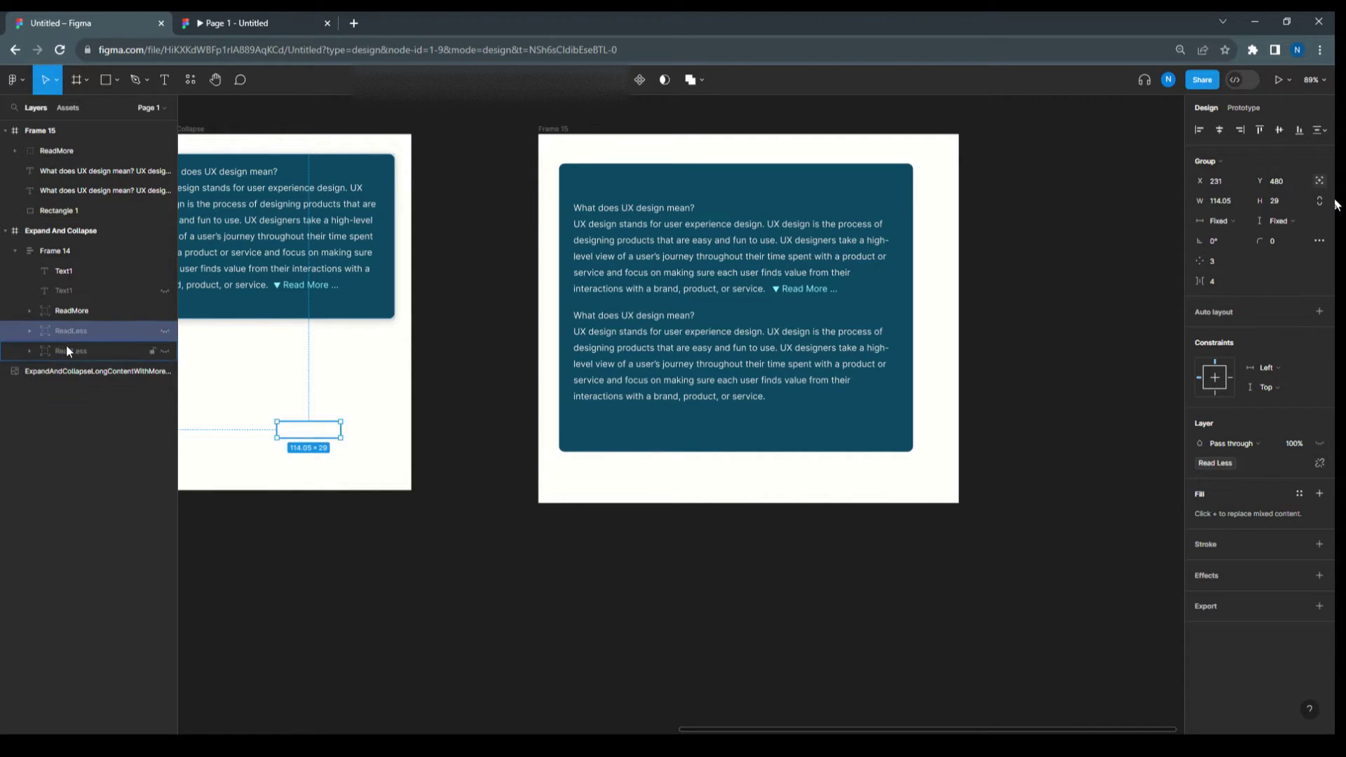
left_click(67, 349)
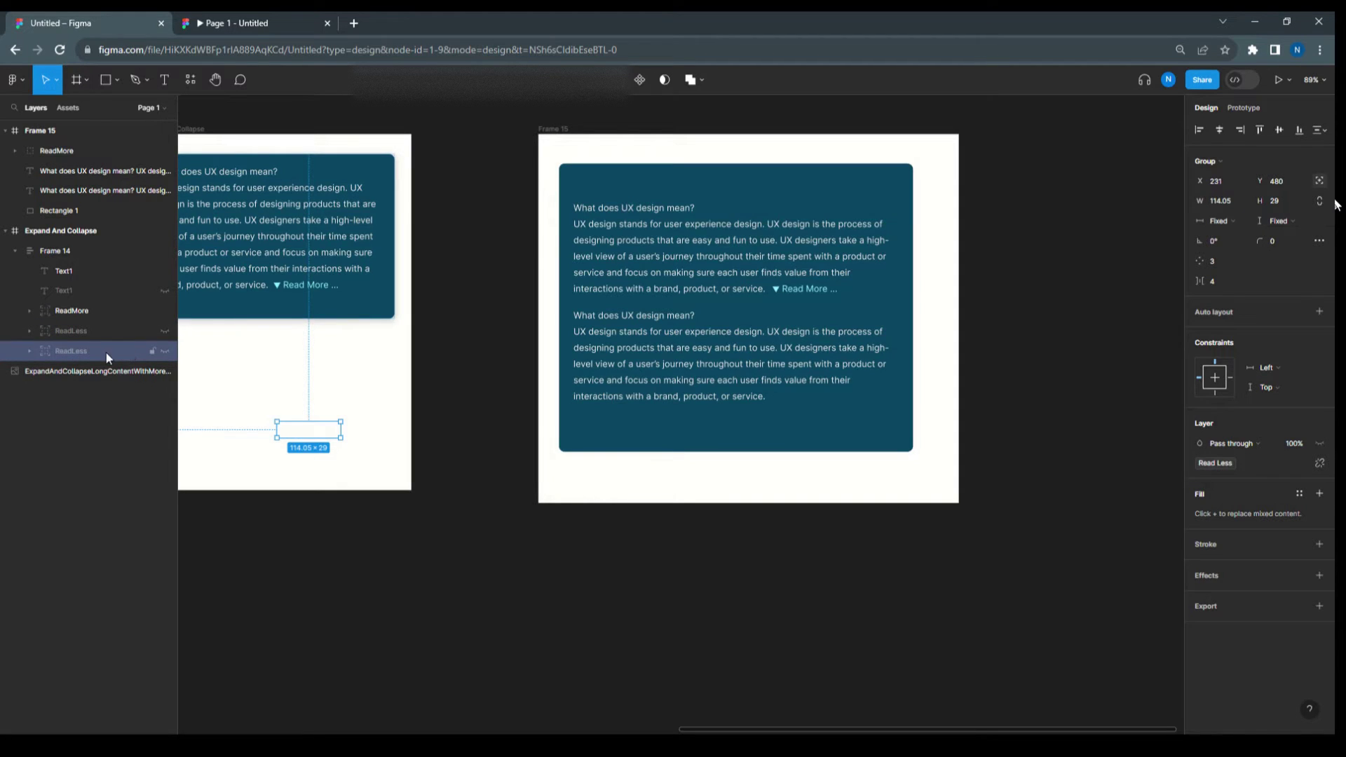
left_click(163, 350)
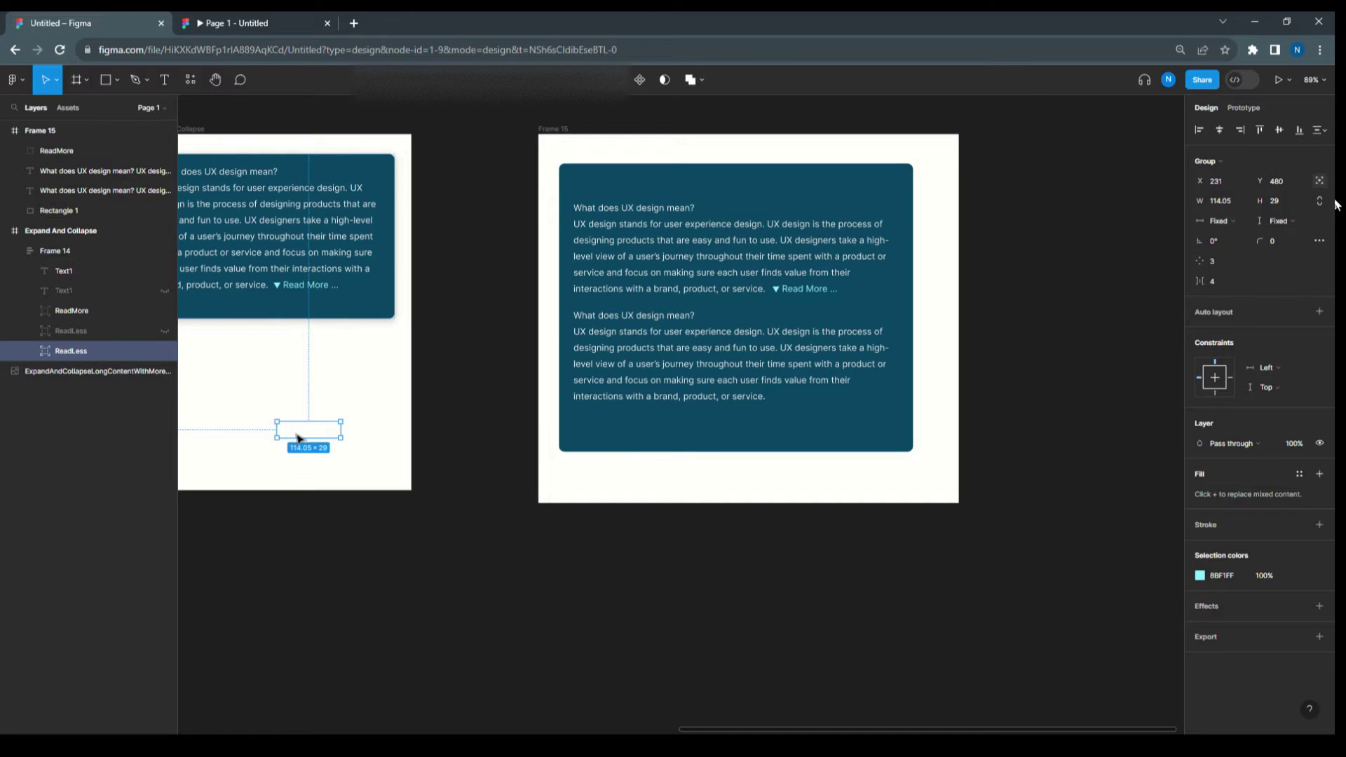
left_click_drag(300, 439, 798, 401)
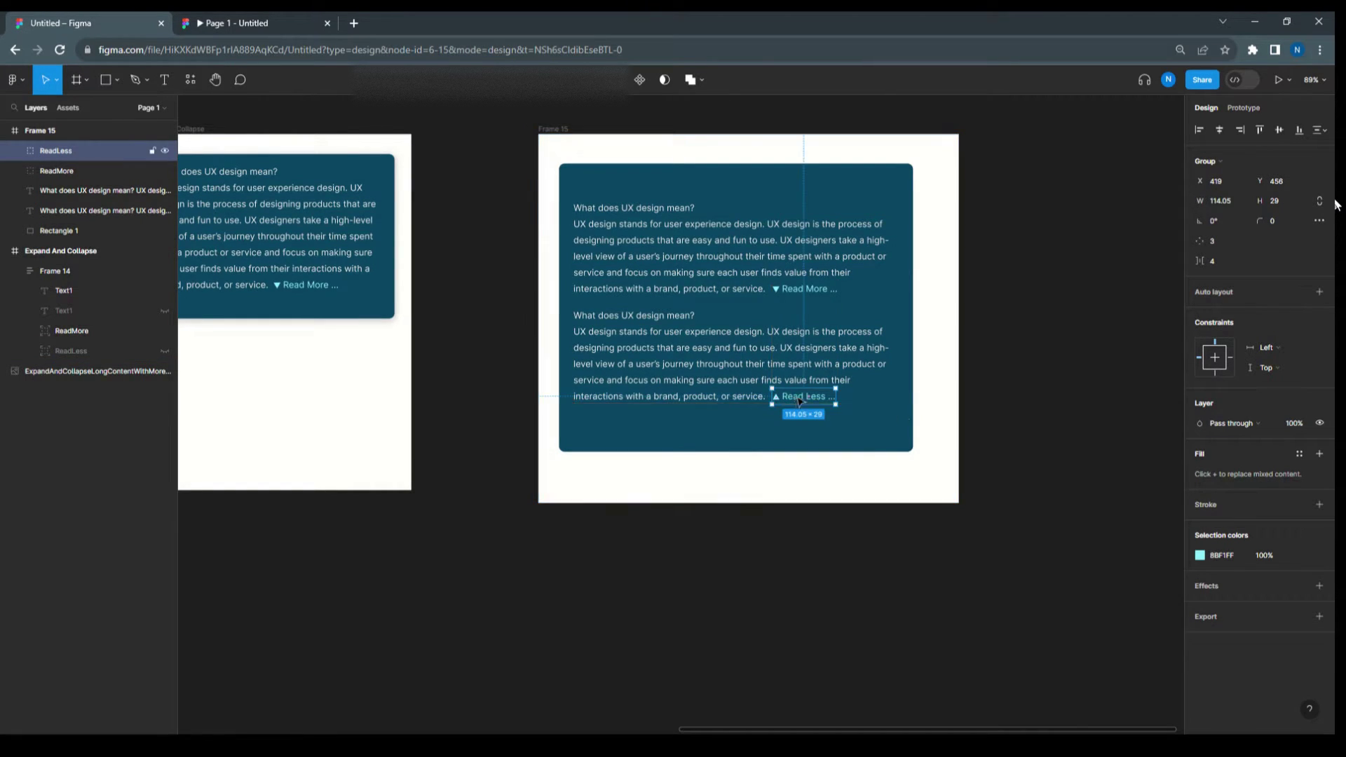
left_click(991, 387)
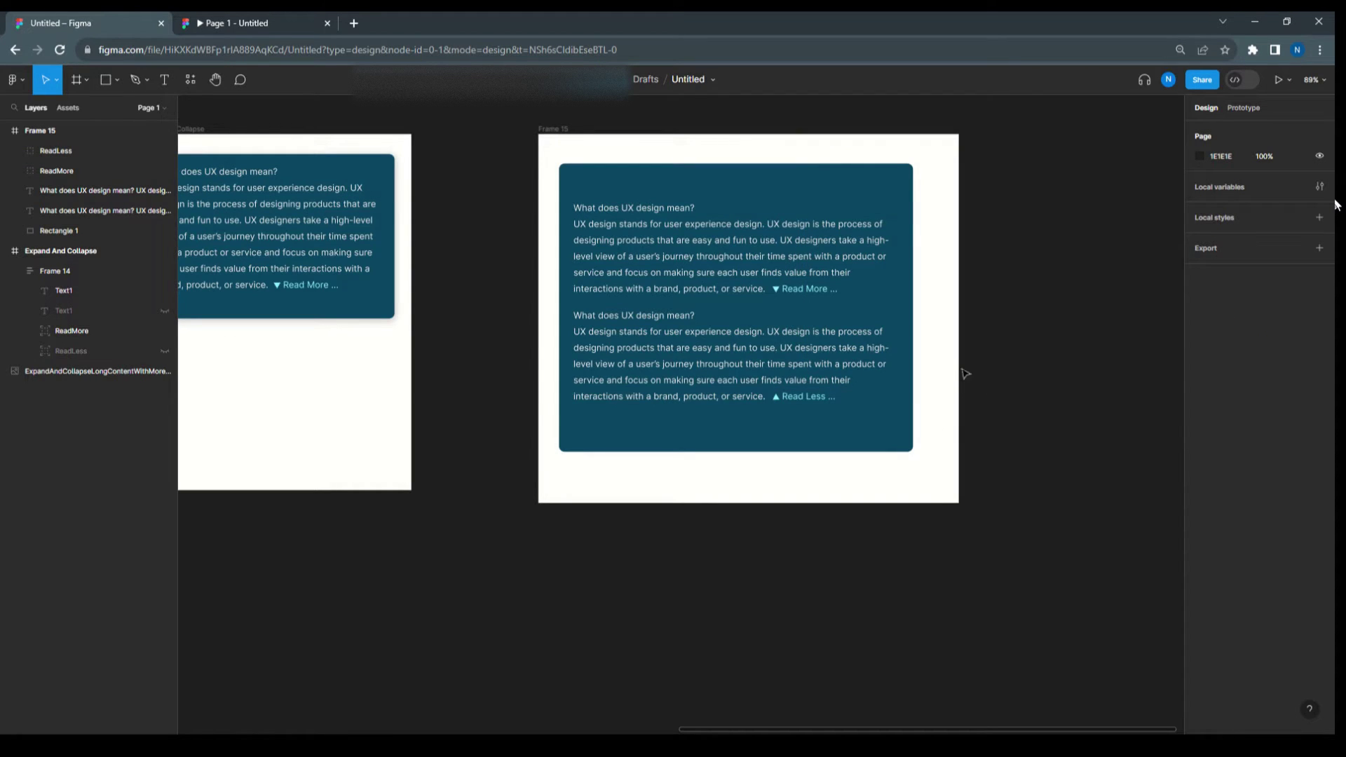
Step: Narrow Frame 15 from its outer edge beside the card to a width of about 712
left_click(64, 231)
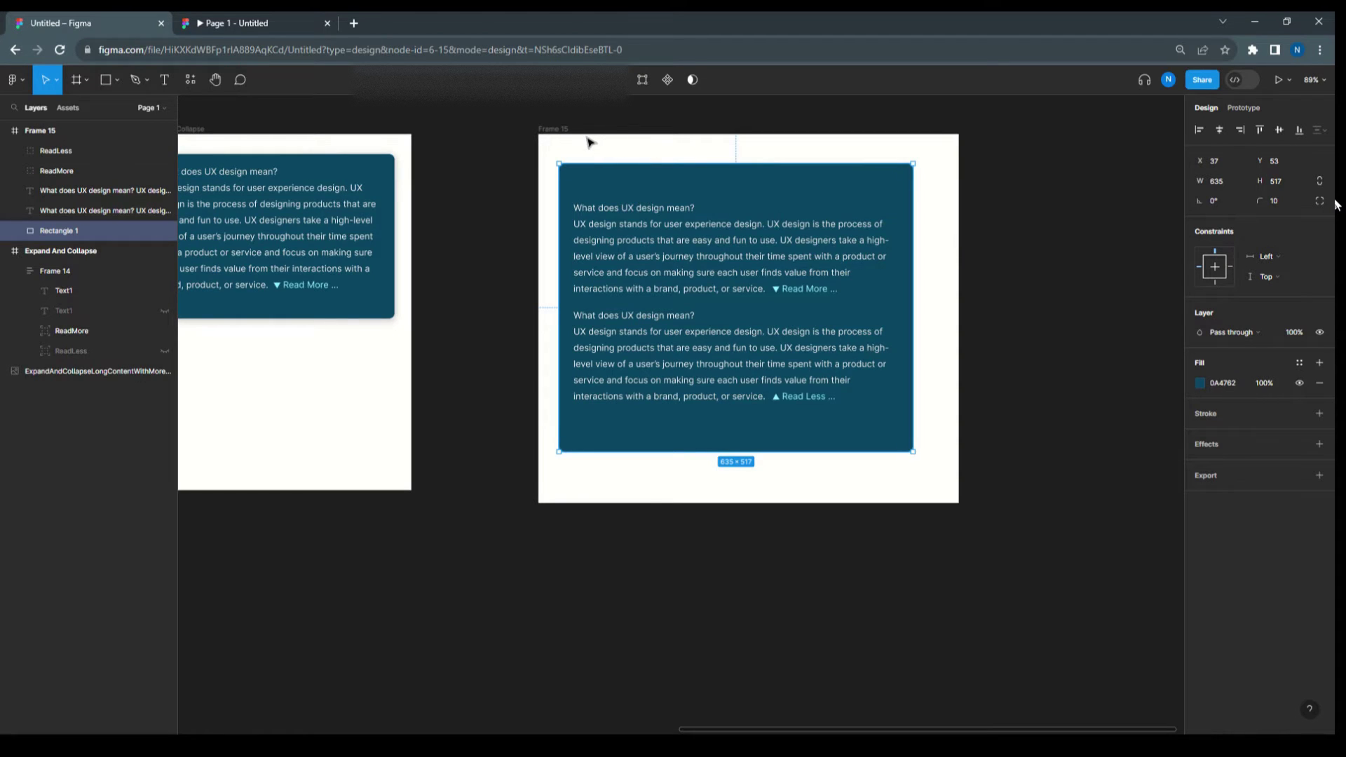
left_click(565, 135)
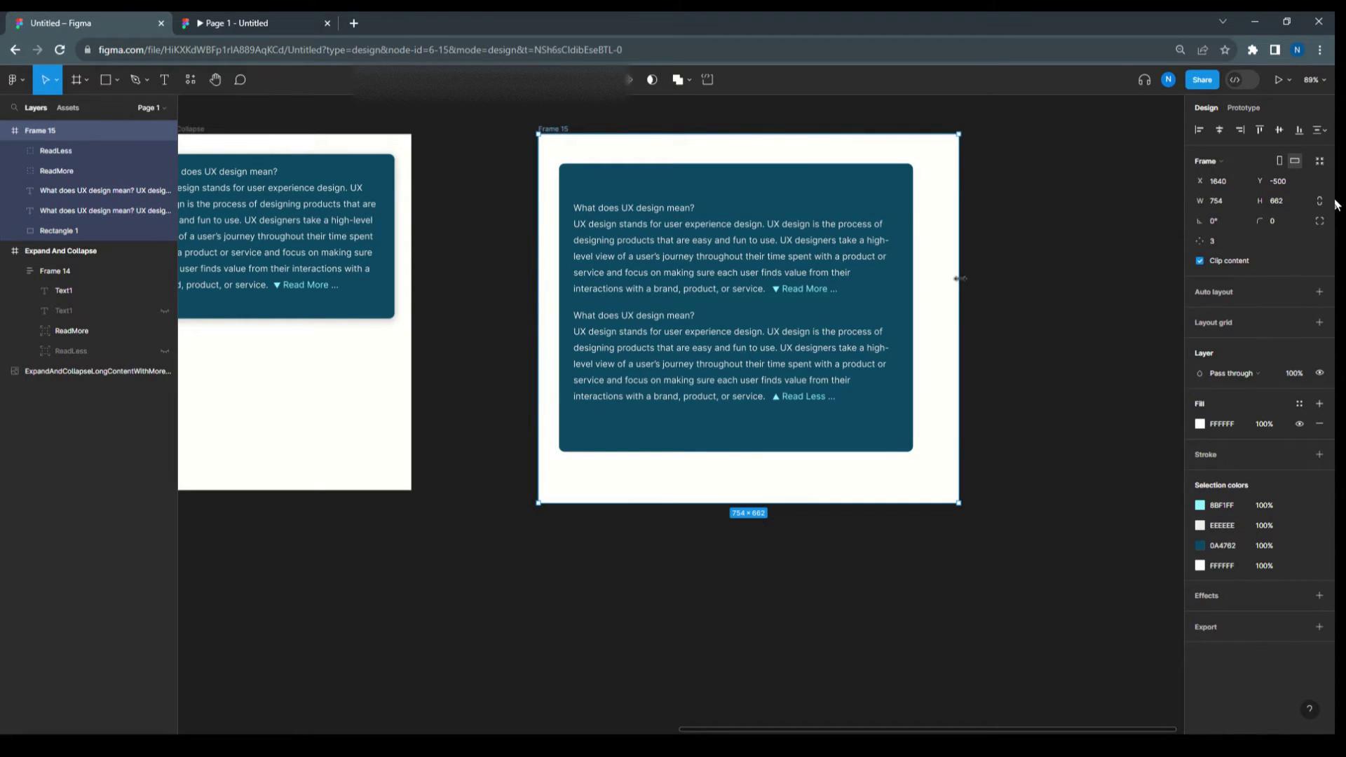
left_click_drag(959, 278, 935, 278)
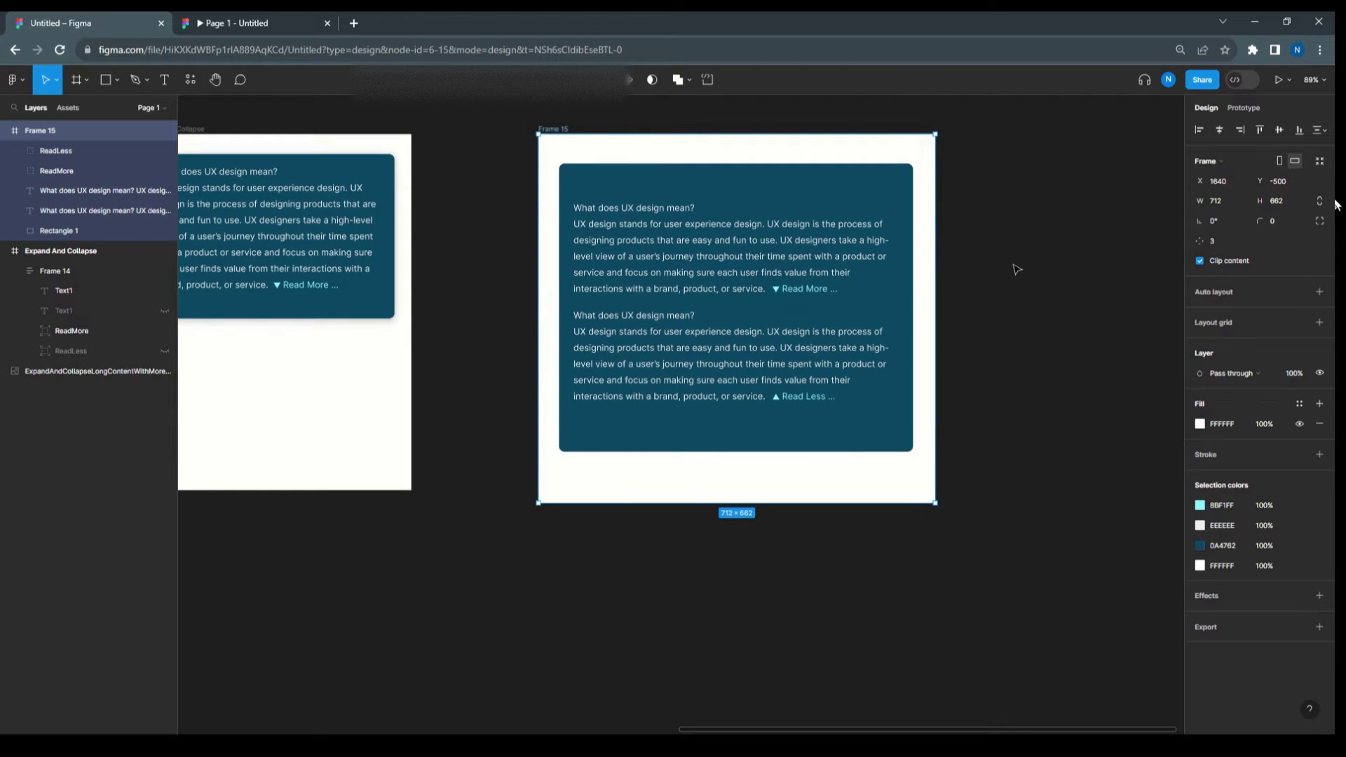
left_click(1111, 175)
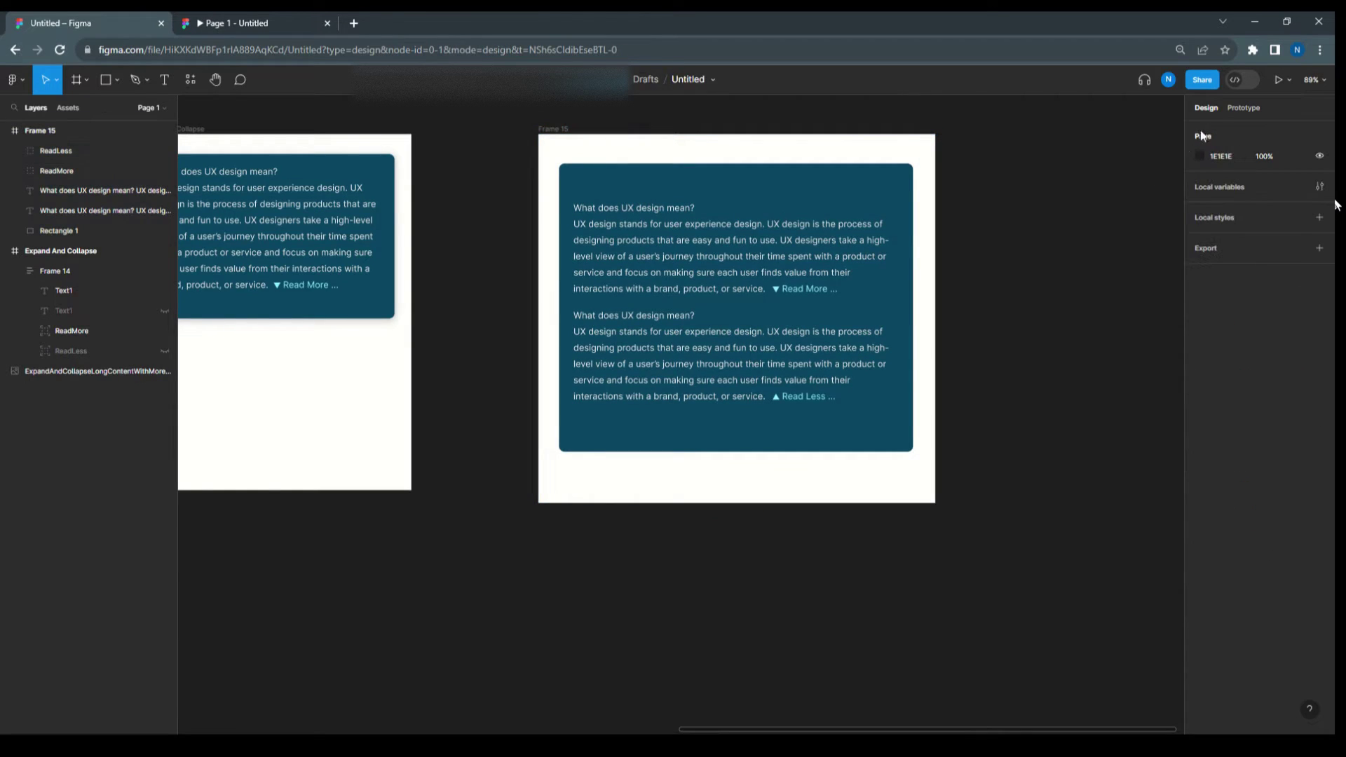
Step: Create a Boolean local variable named "Text" in Collection 1
left_click(1226, 196)
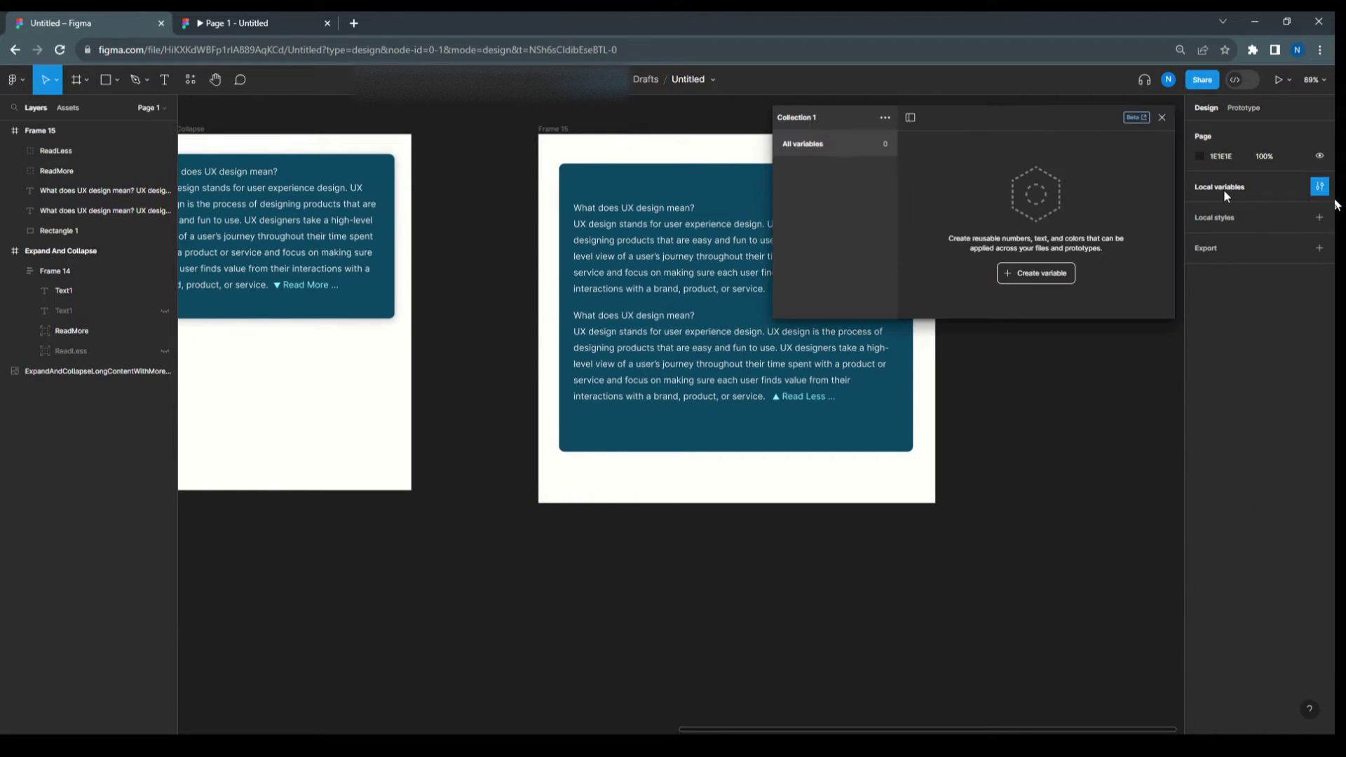
left_click(884, 119)
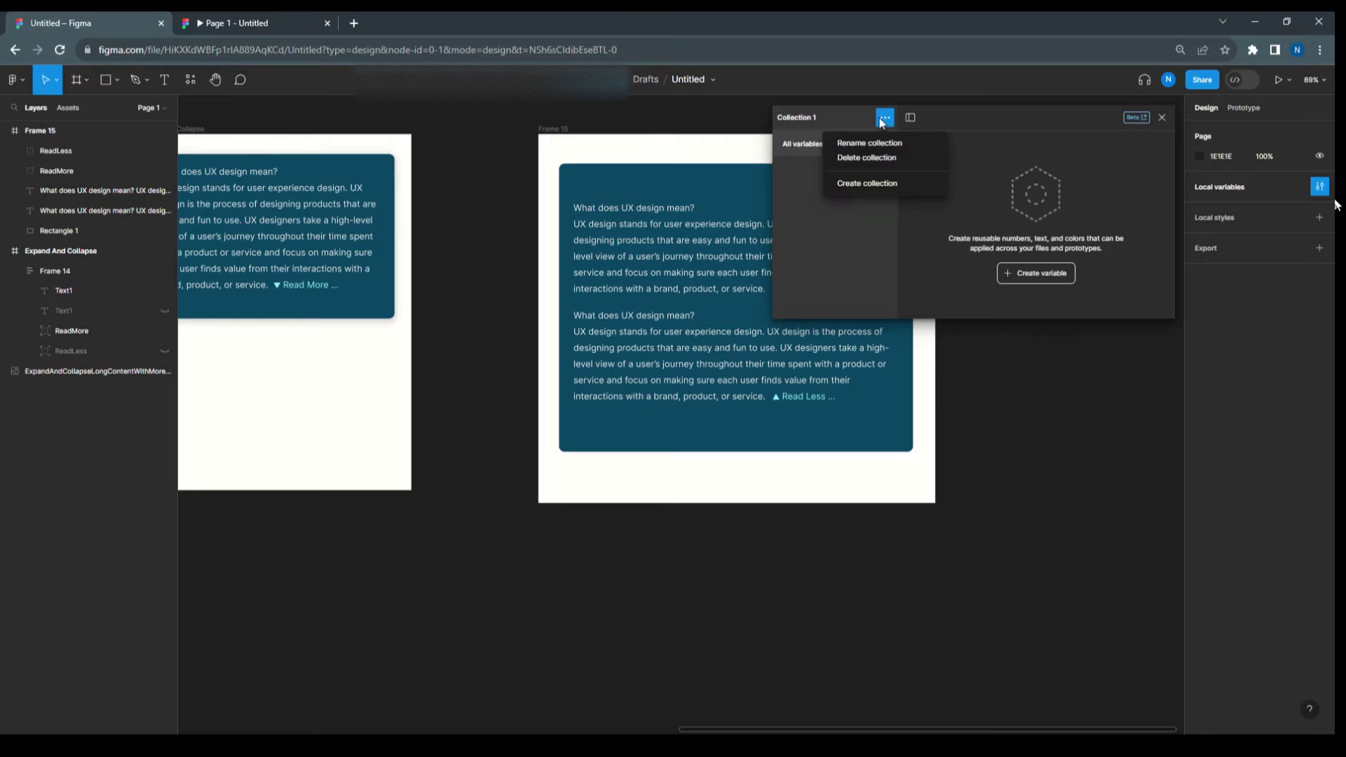
left_click(791, 145)
left_click(1049, 275)
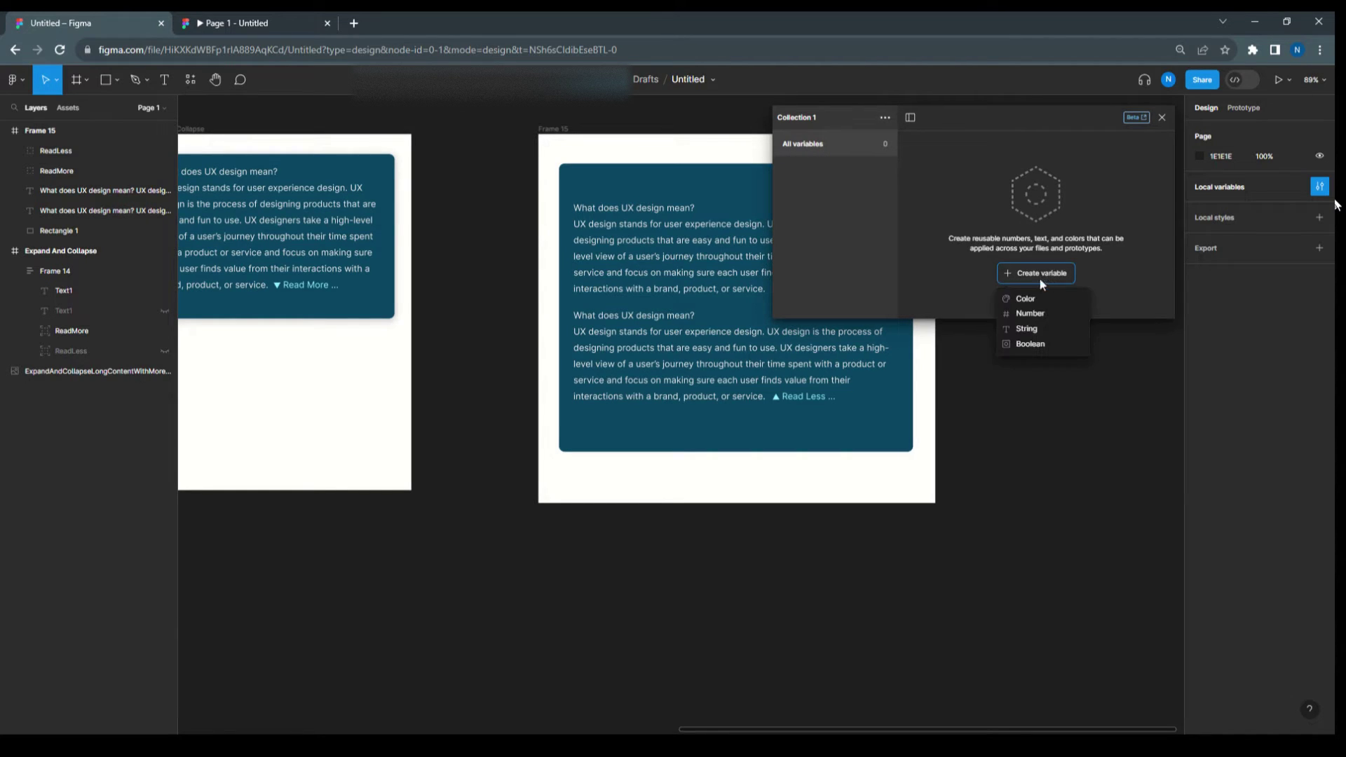
left_click(1040, 343)
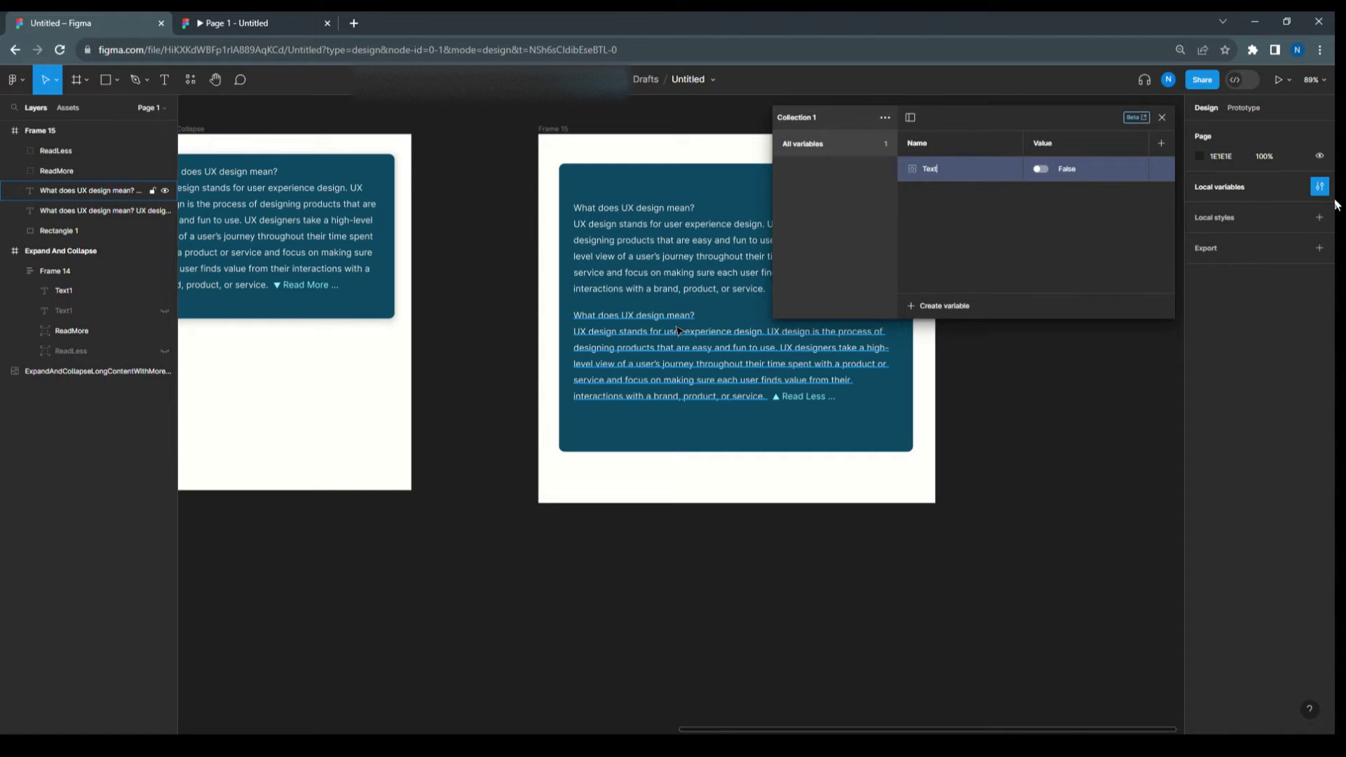
Step: Change UX to UI in the second paragraph's heading and at the start of its body, and set that heading's font size to 32
left_click(633, 316)
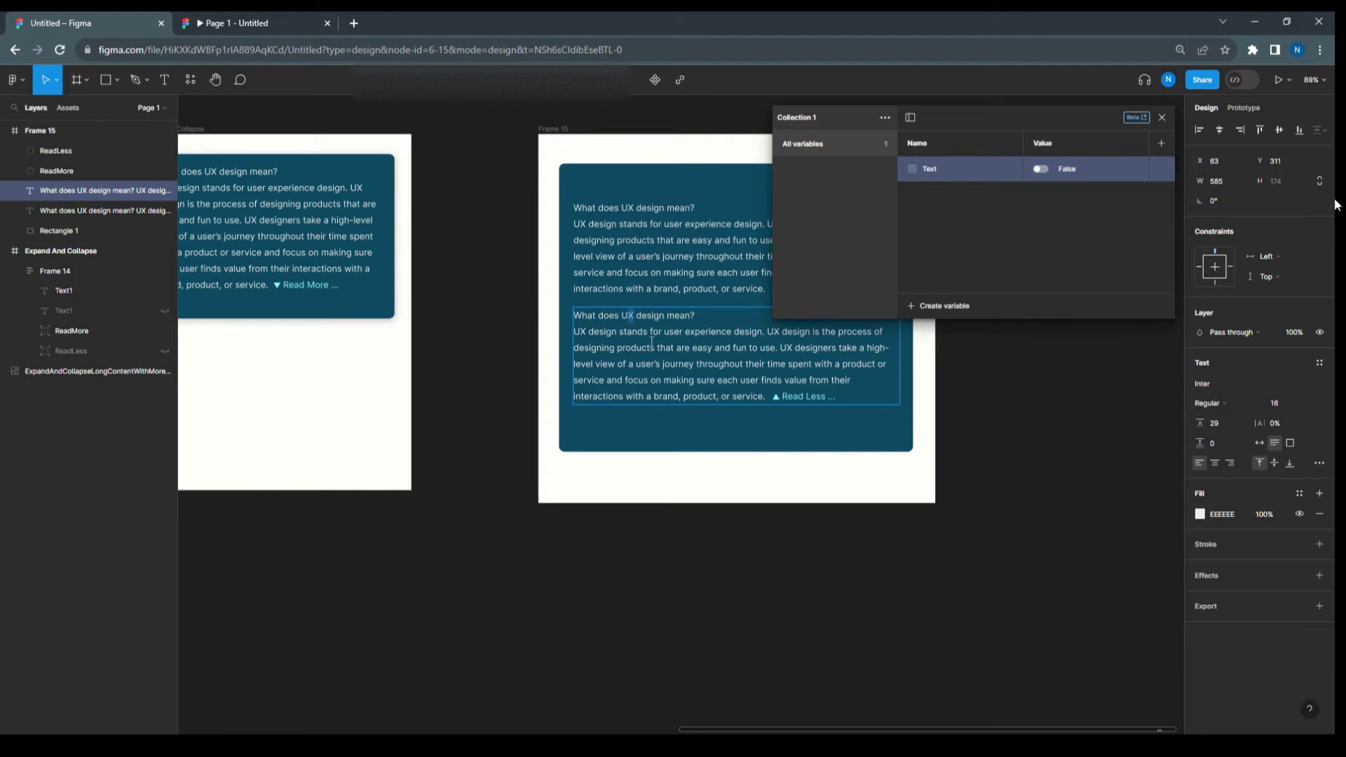
type("II")
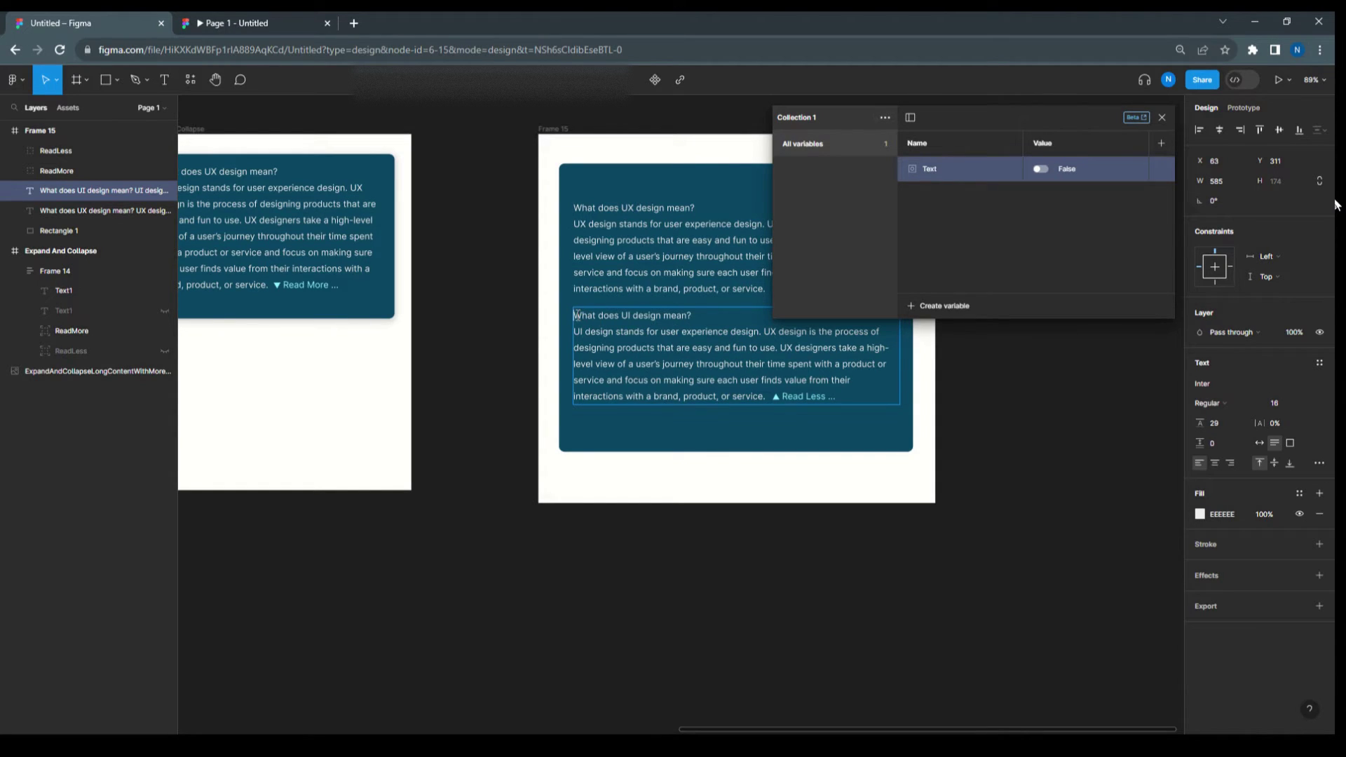
left_click_drag(577, 316, 696, 315)
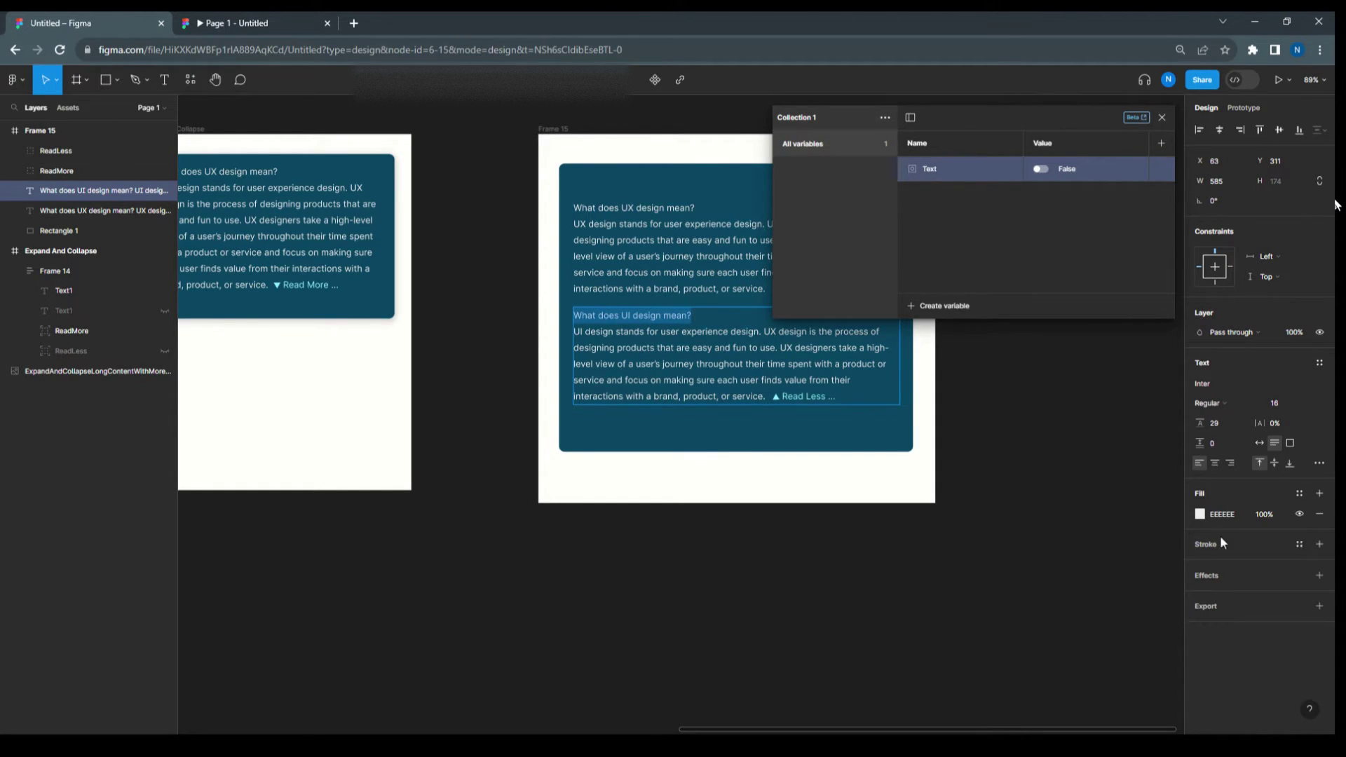
left_click(1301, 406)
left_click(1305, 457)
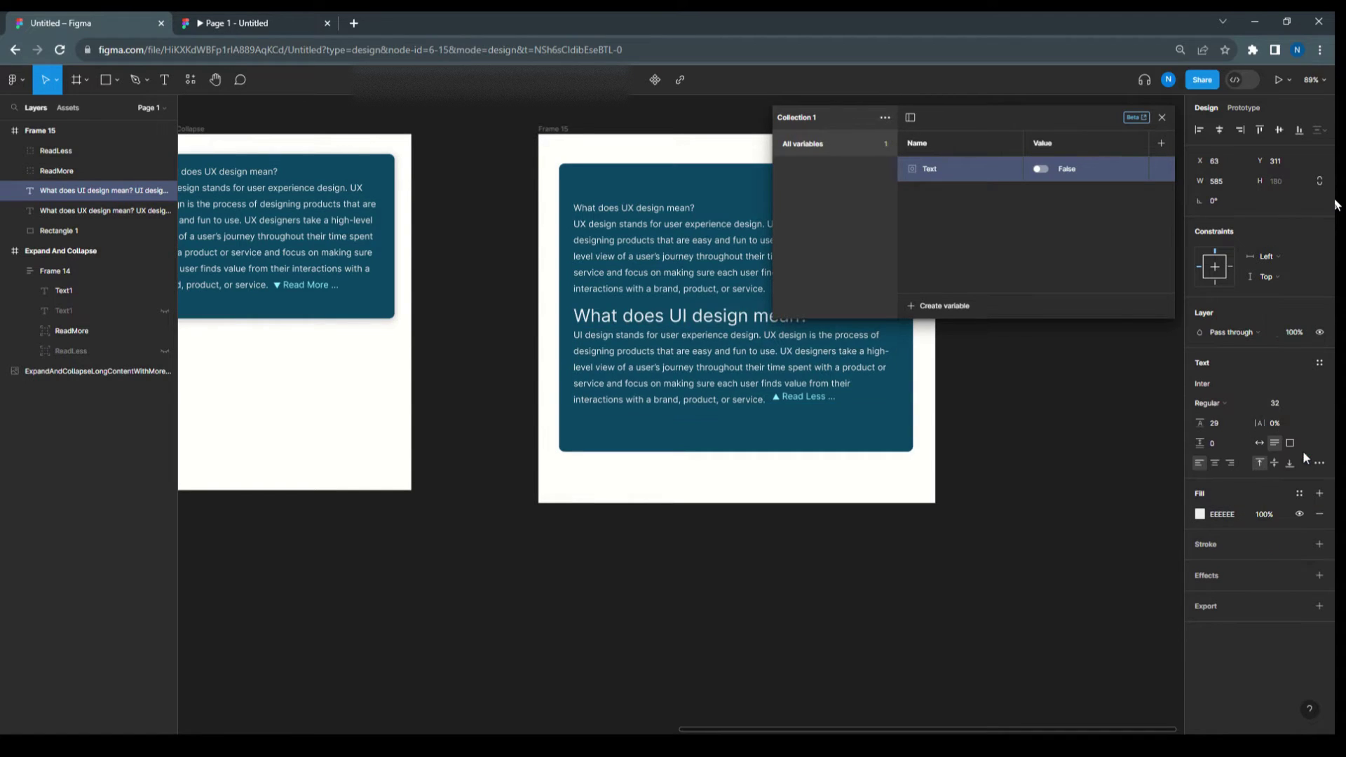
key("Escape")
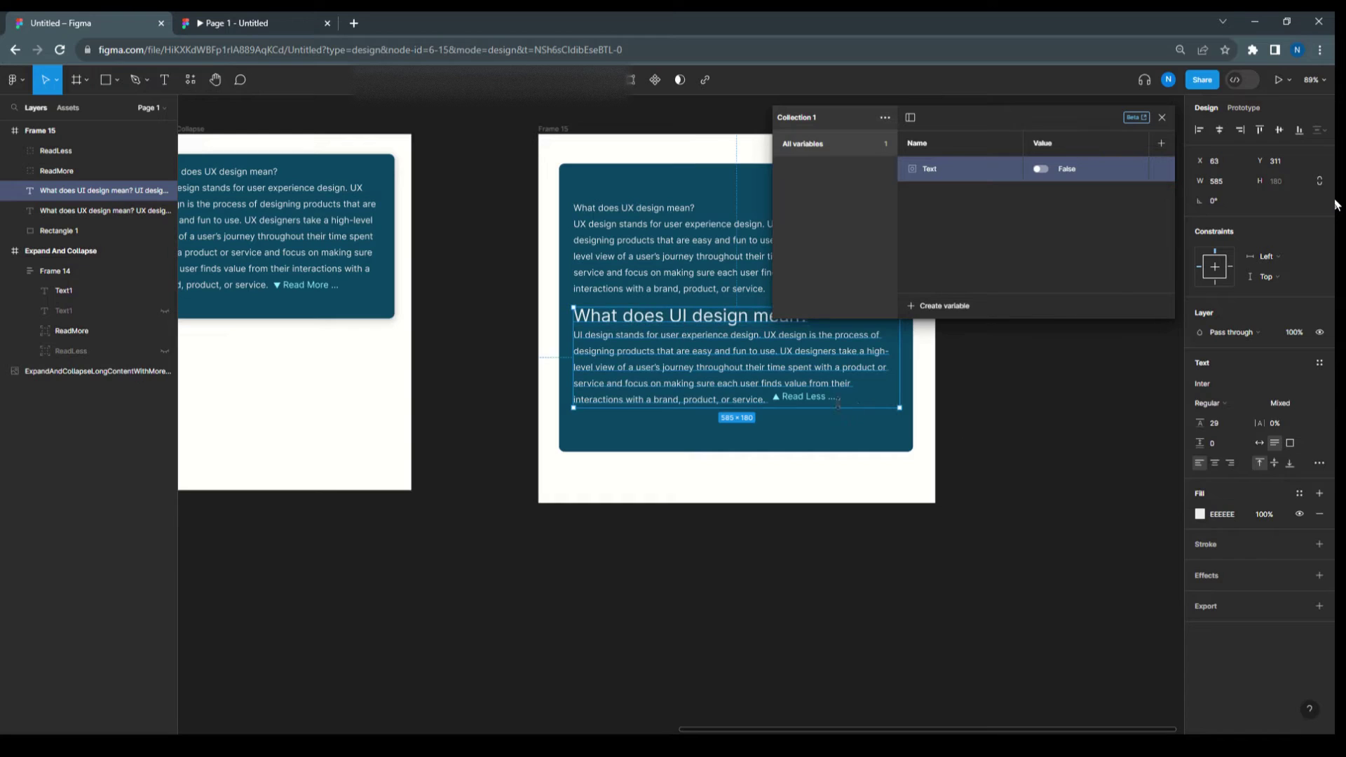
Step: Nudge the ReadLess group in Frame 15 down to Y 462, in line with the second paragraph's last line
left_click(803, 397)
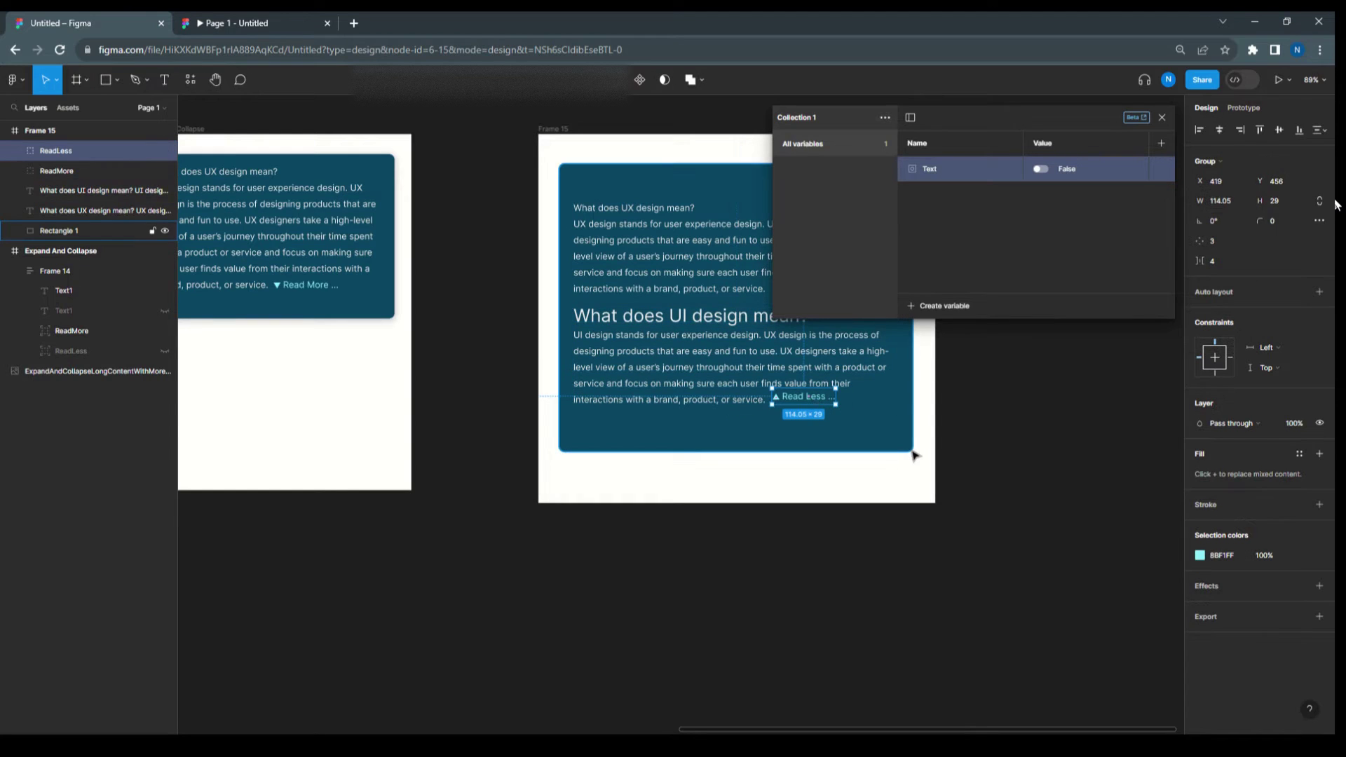
key("Down")
key("Down")
key("Down")
key("Down")
key("Down")
key("Down")
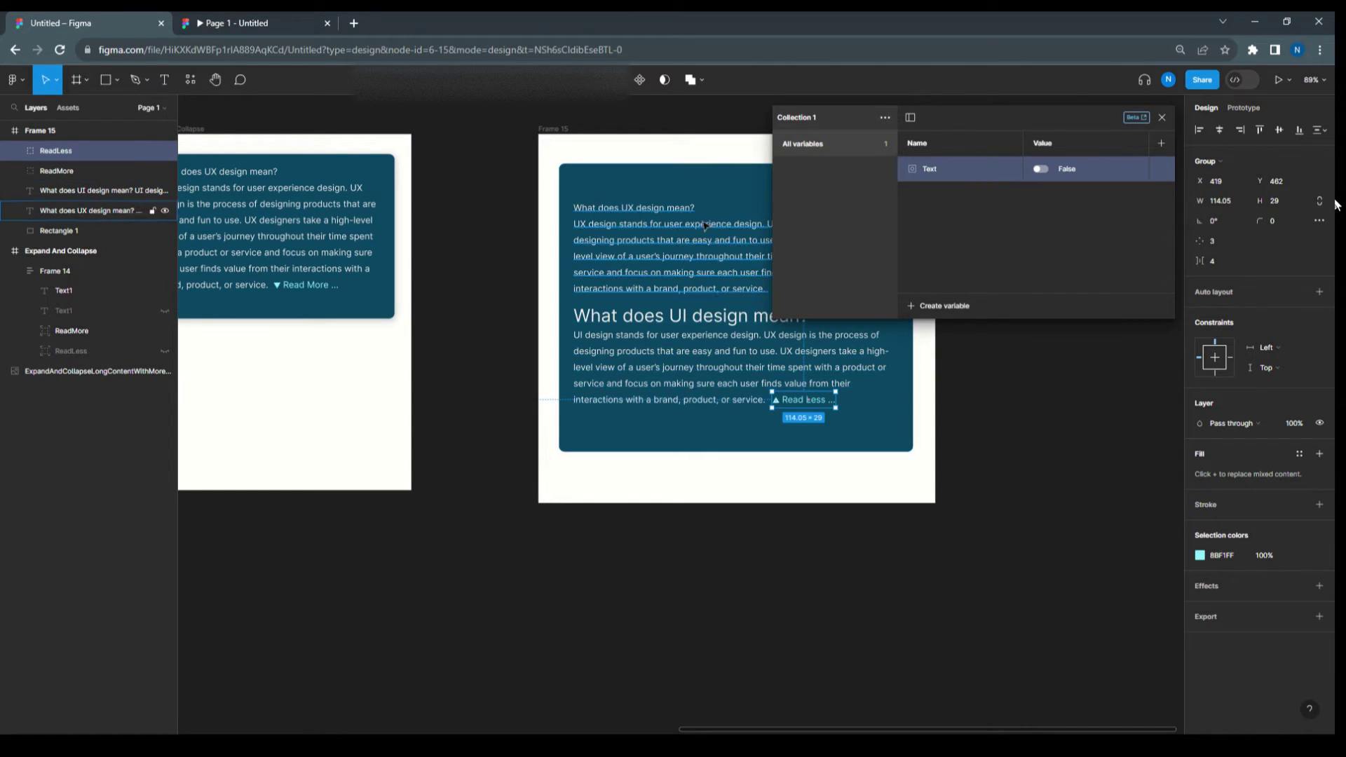
Step: Create a Boolean variable named "Readmore" in Collection 1 with the value True
left_click(931, 305)
left_click(947, 380)
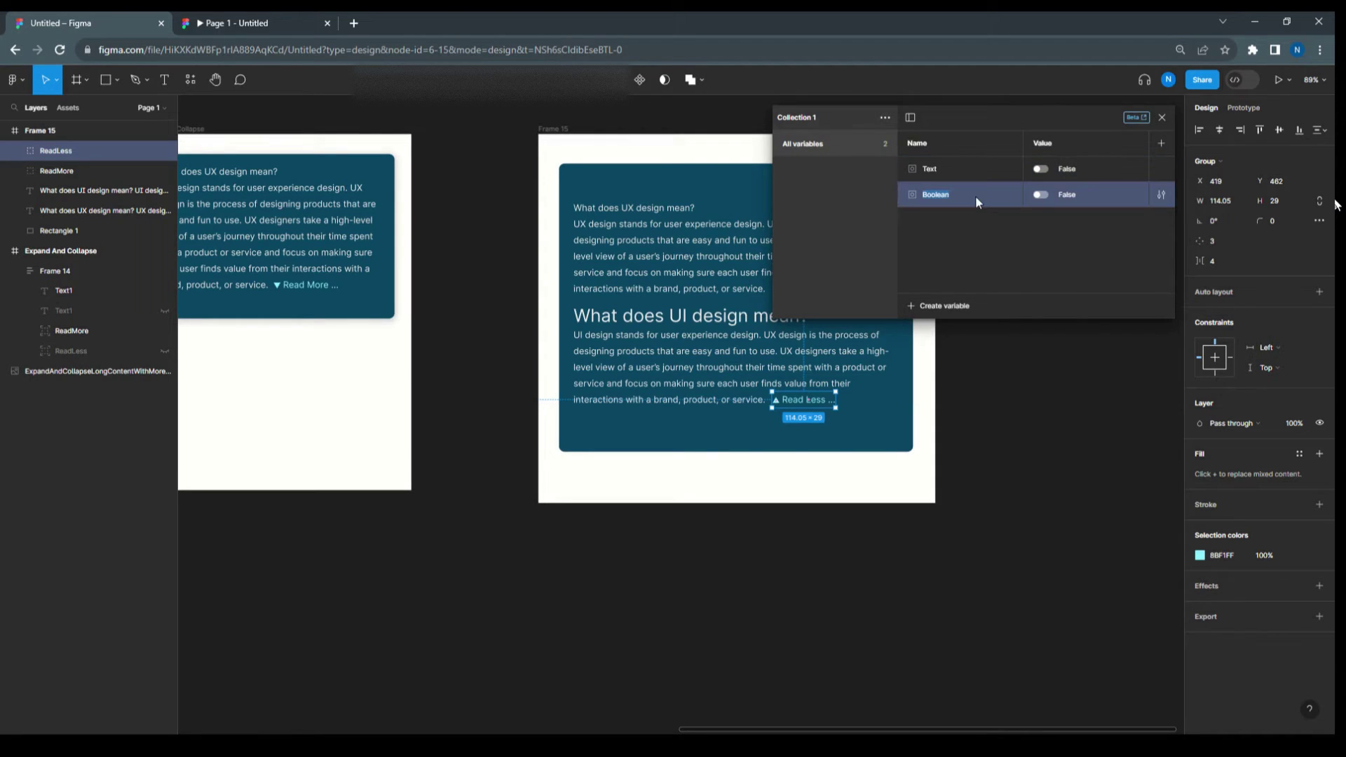
type("Readmore")
left_click(1040, 195)
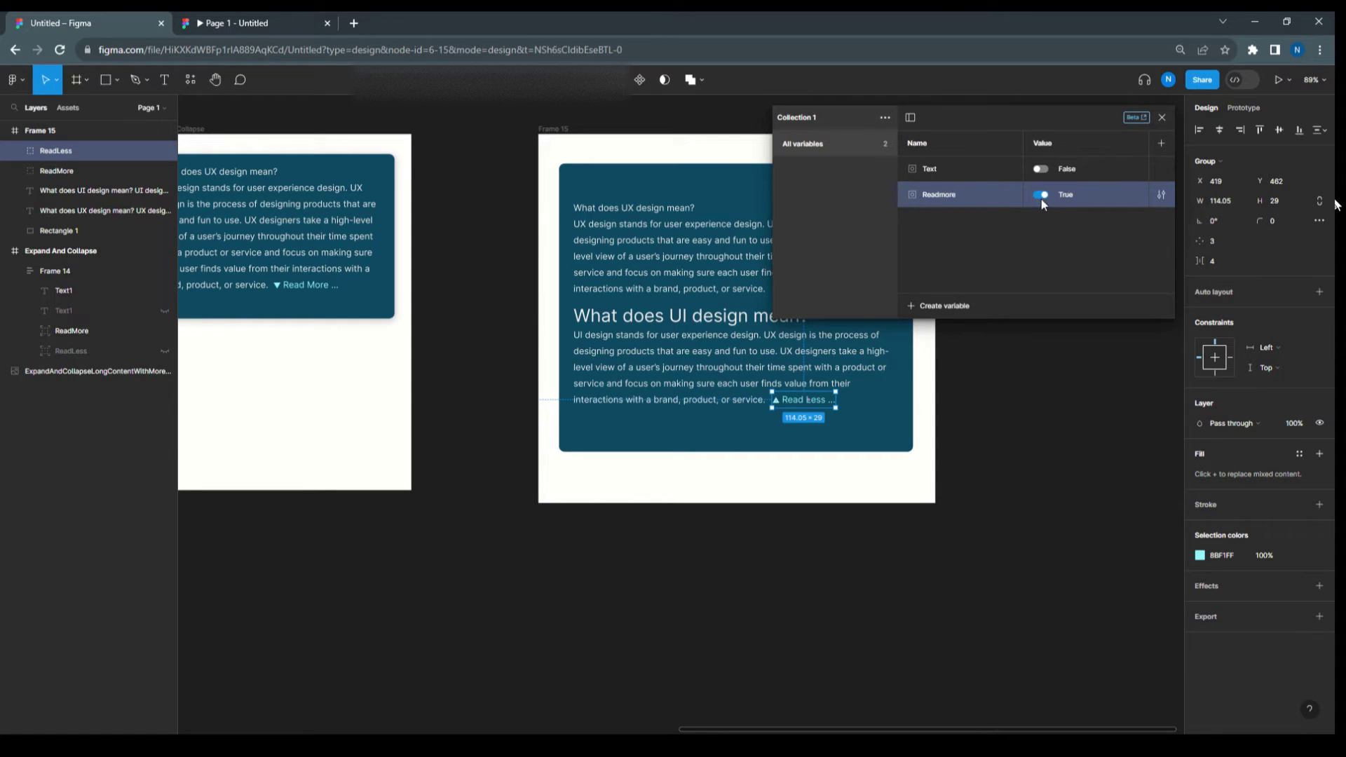
Step: Create a Boolean variable named "ReadLess" with the value False and close the local variables window
left_click(941, 306)
left_click(935, 376)
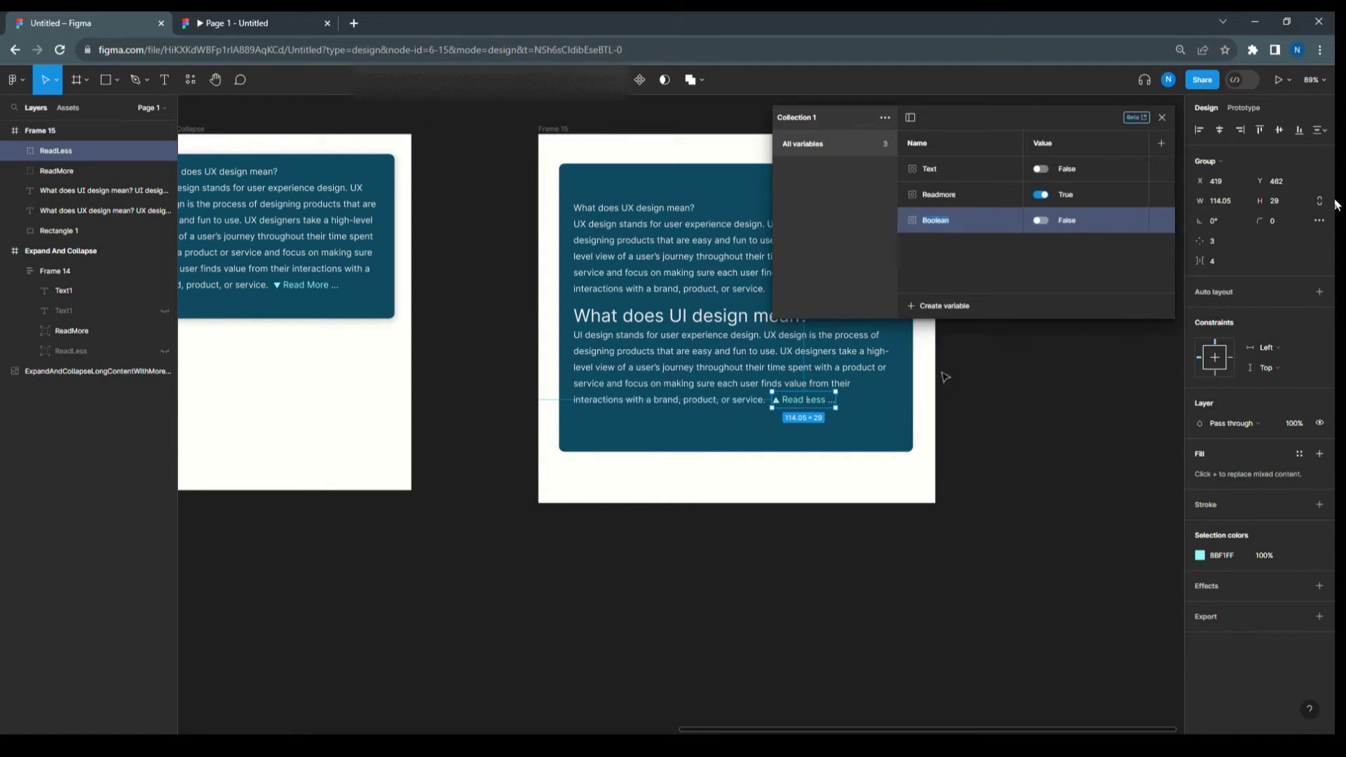
type("ReadLess")
left_click(1162, 117)
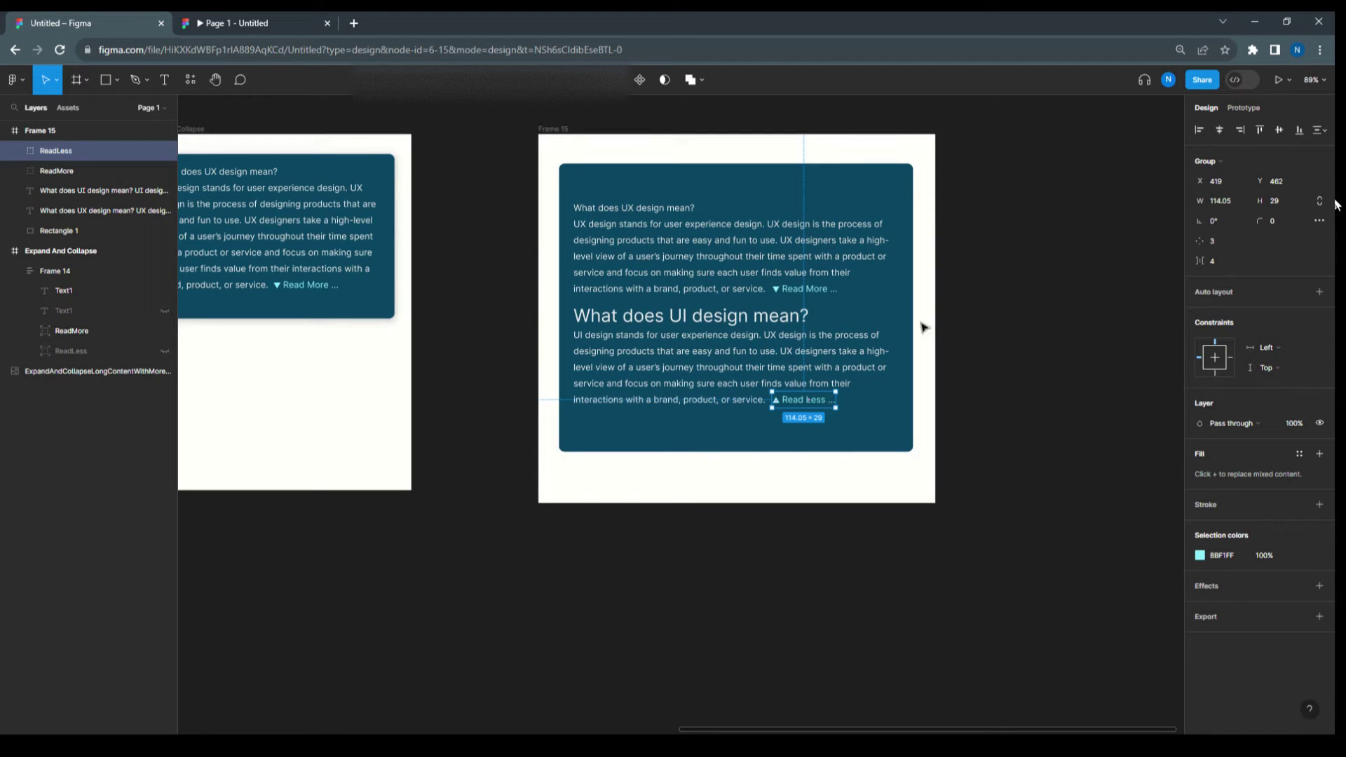
Step: Remove the existing conditional click interaction from Frame 15's ReadMore group
left_click(831, 293)
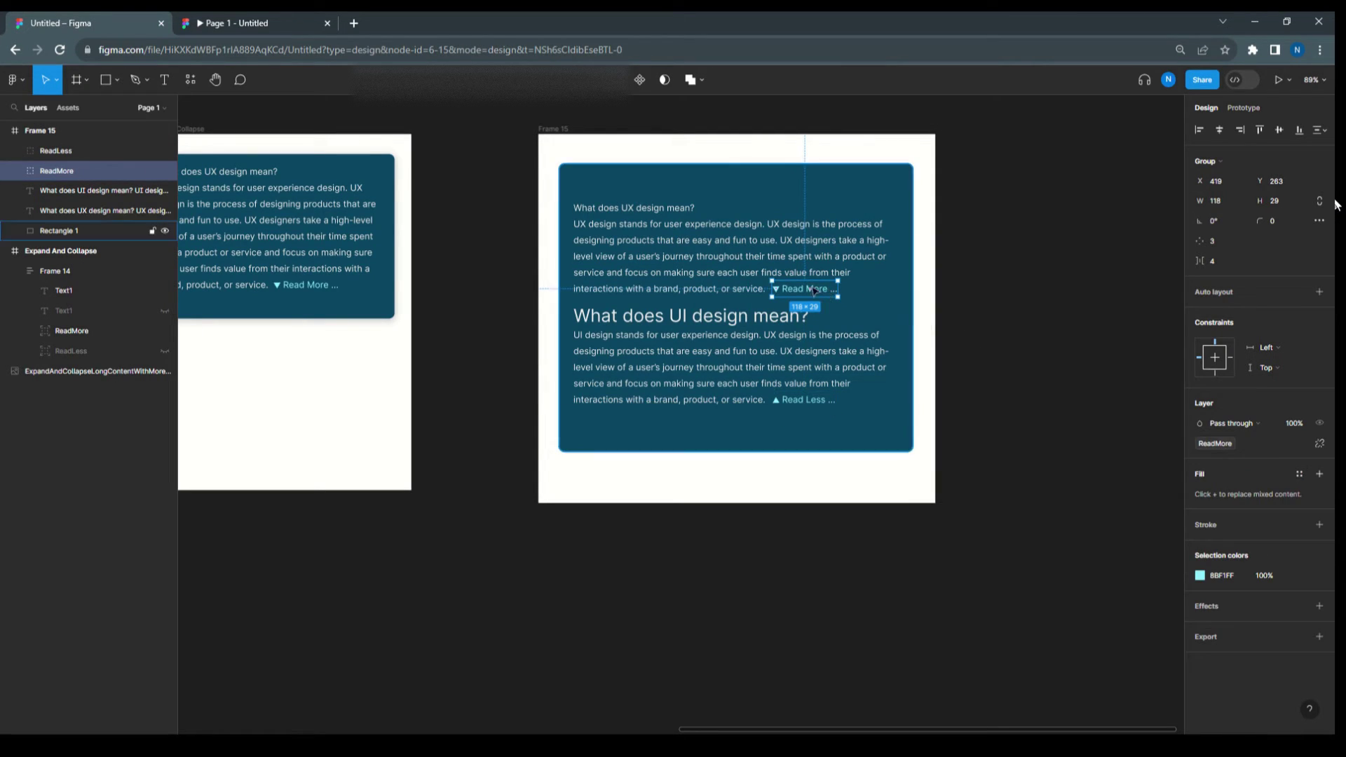
left_click(1239, 109)
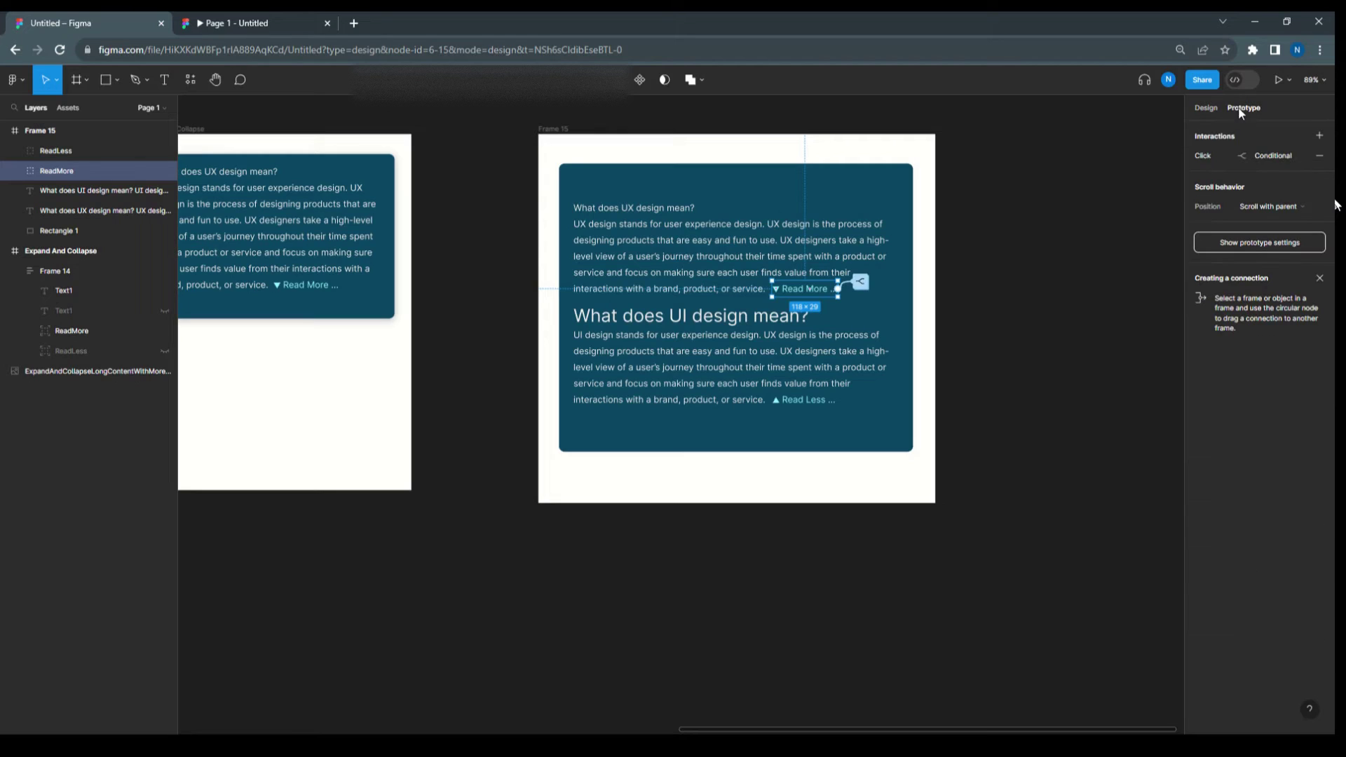
left_click(1201, 158)
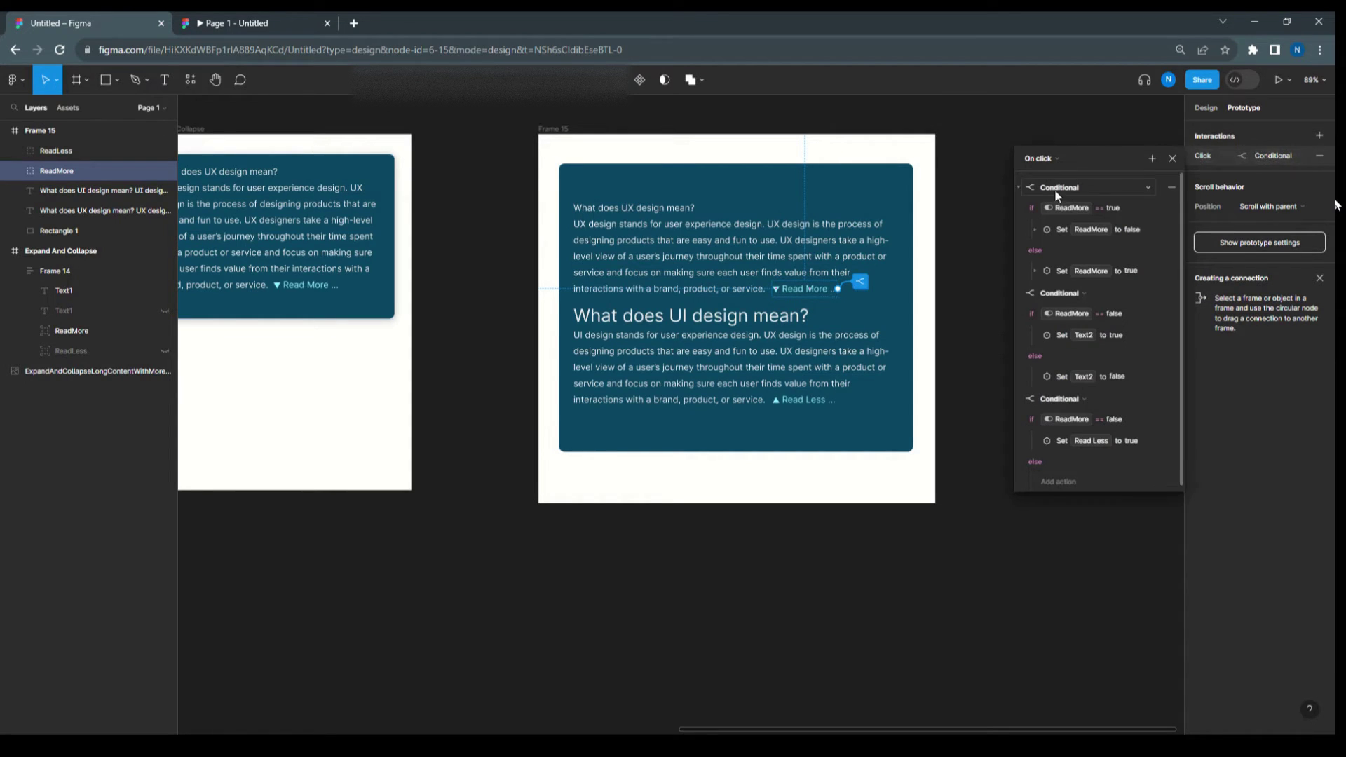
left_click(1319, 156)
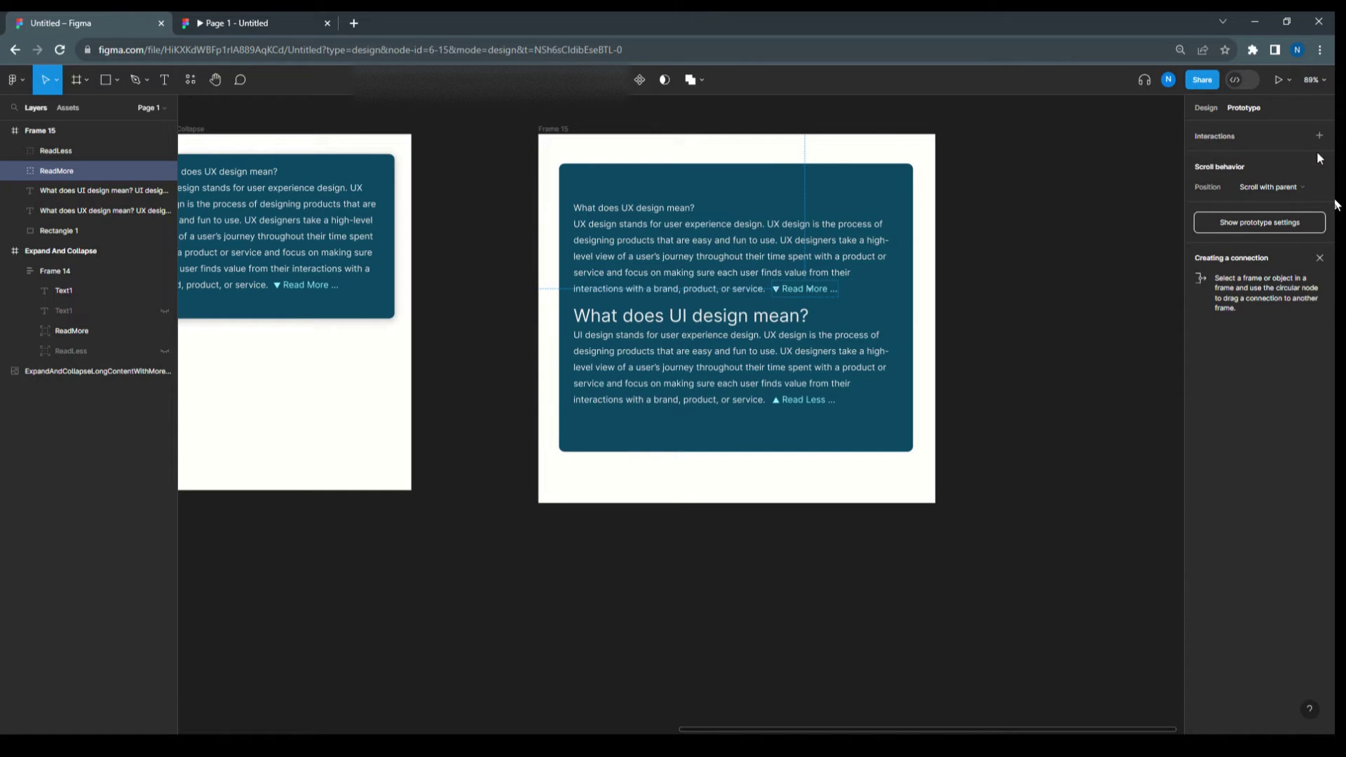
Step: Add a new On click interaction with a Conditional action to Frame 15's ReadMore group
left_click(811, 289)
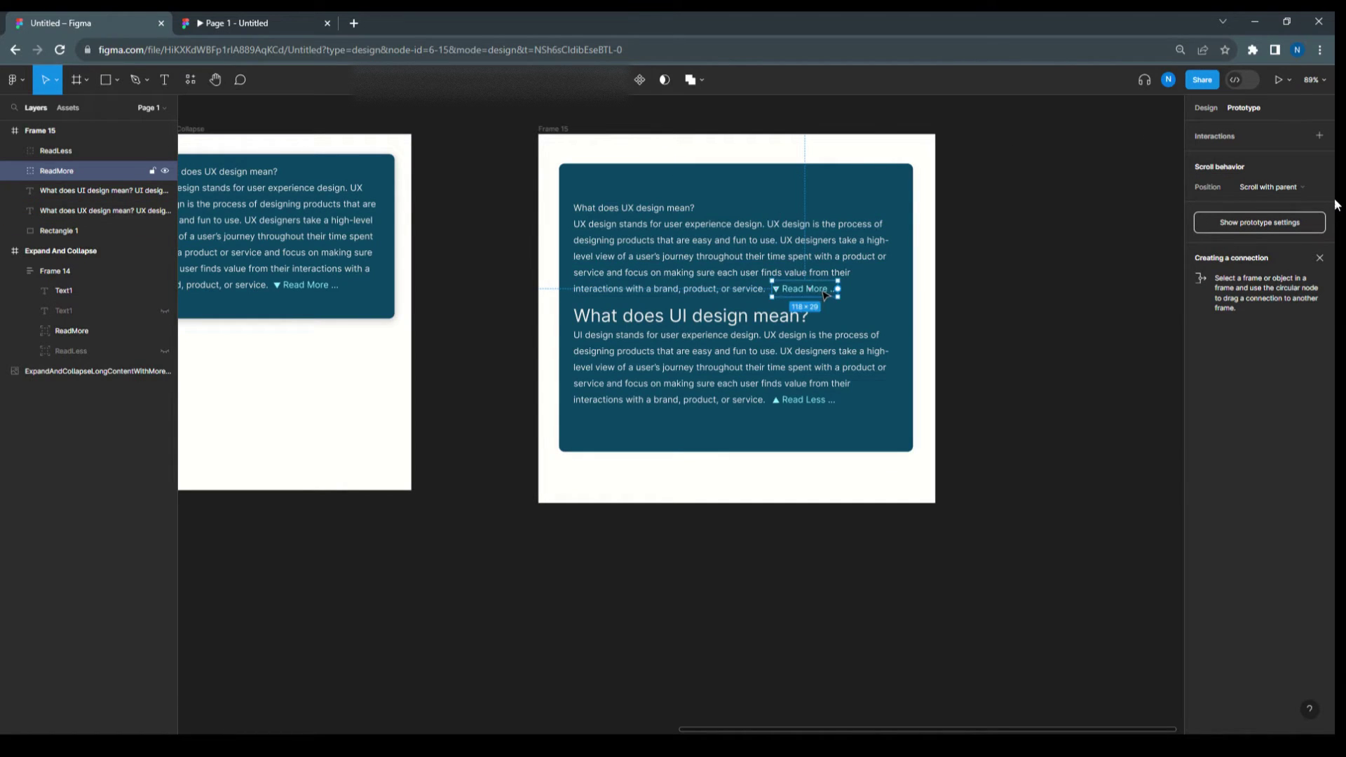
left_click(1202, 136)
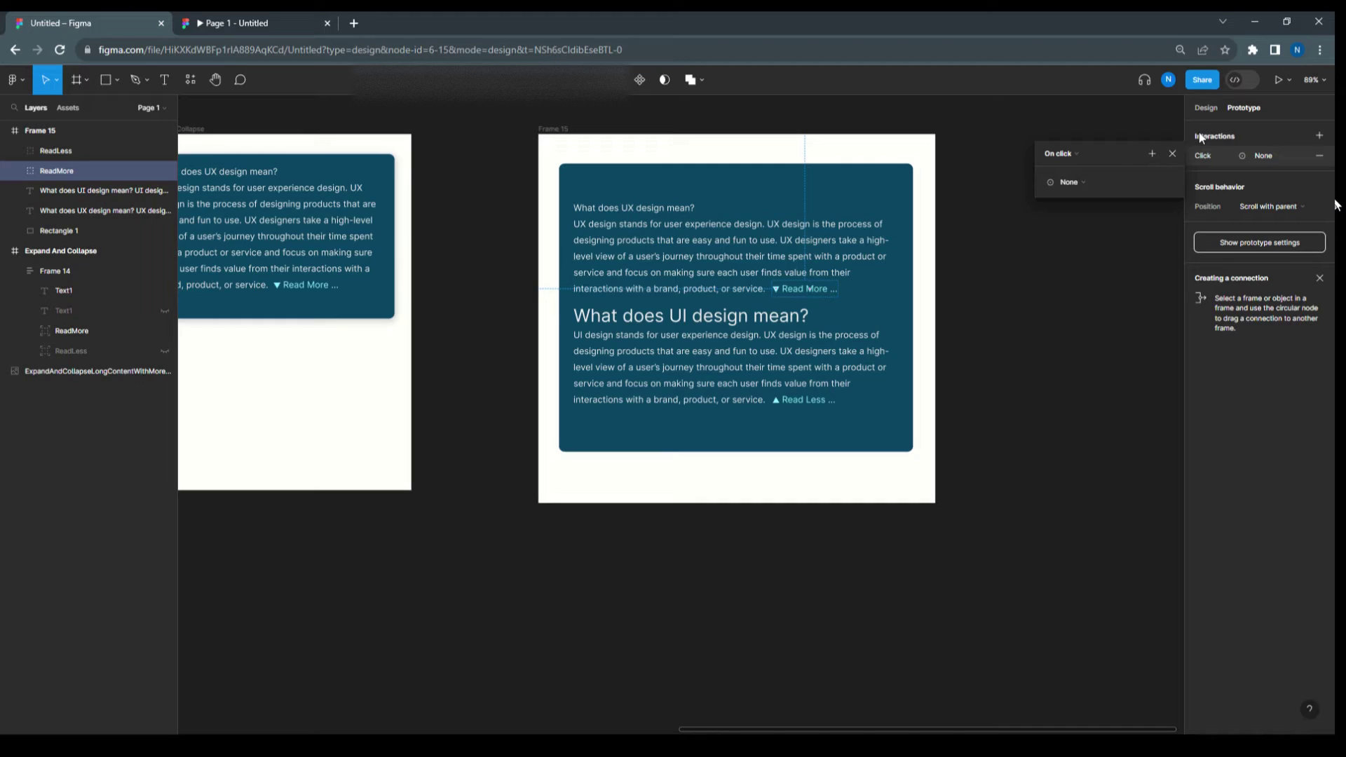
left_click(1078, 155)
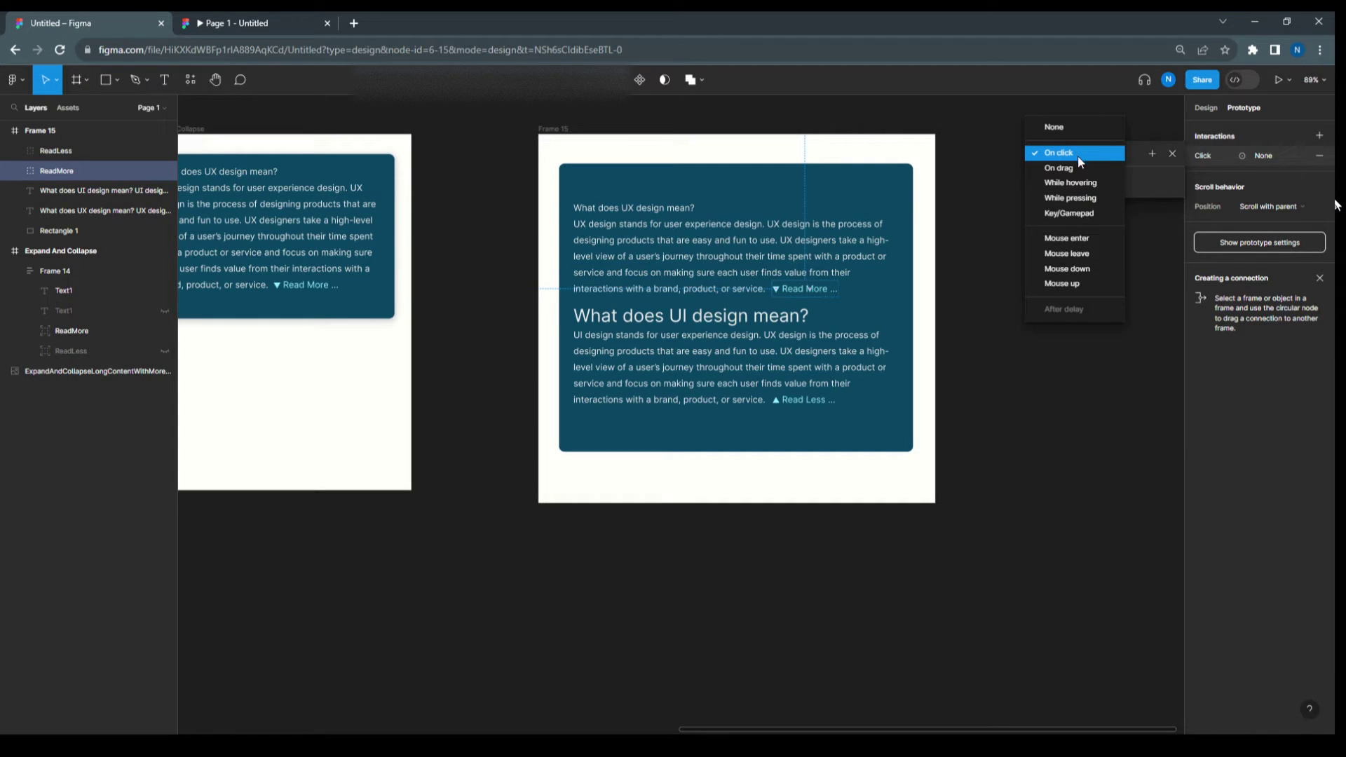
left_click(1078, 155)
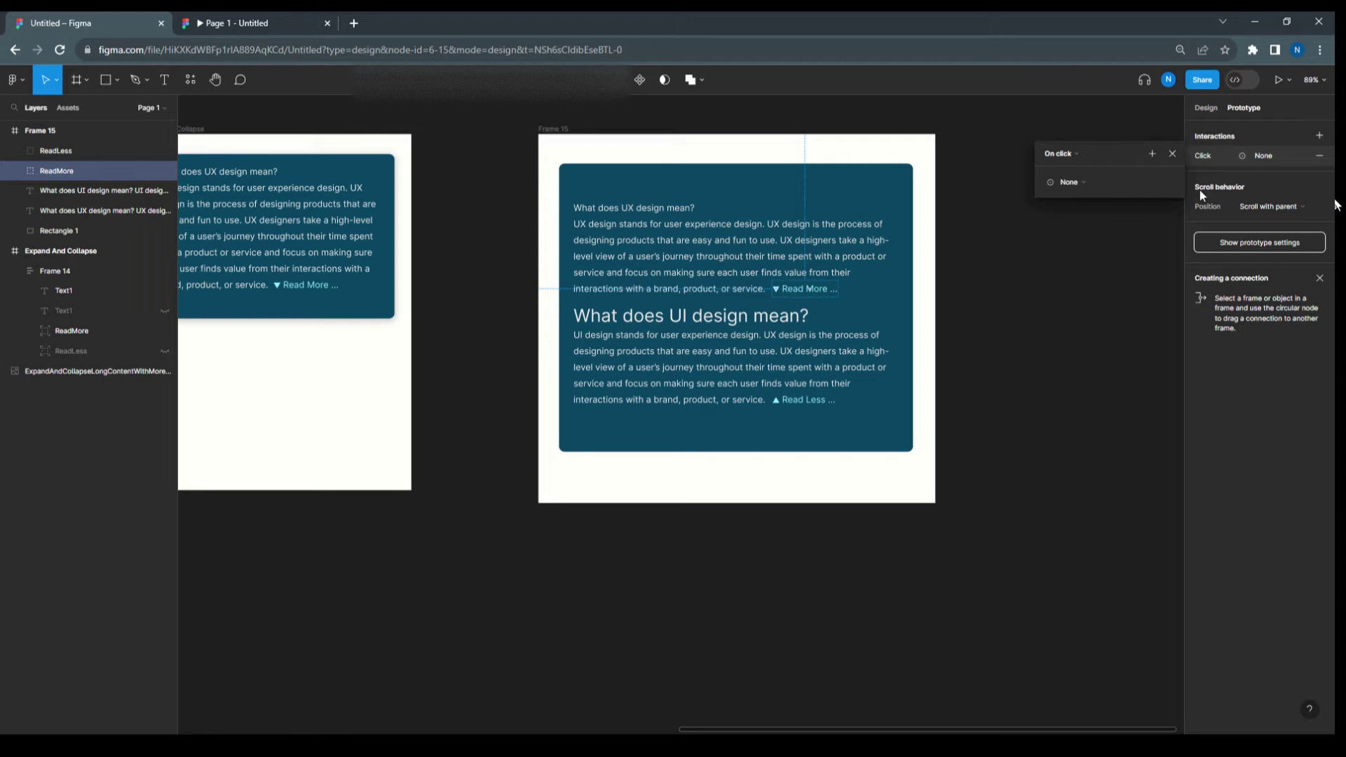
left_click(1069, 182)
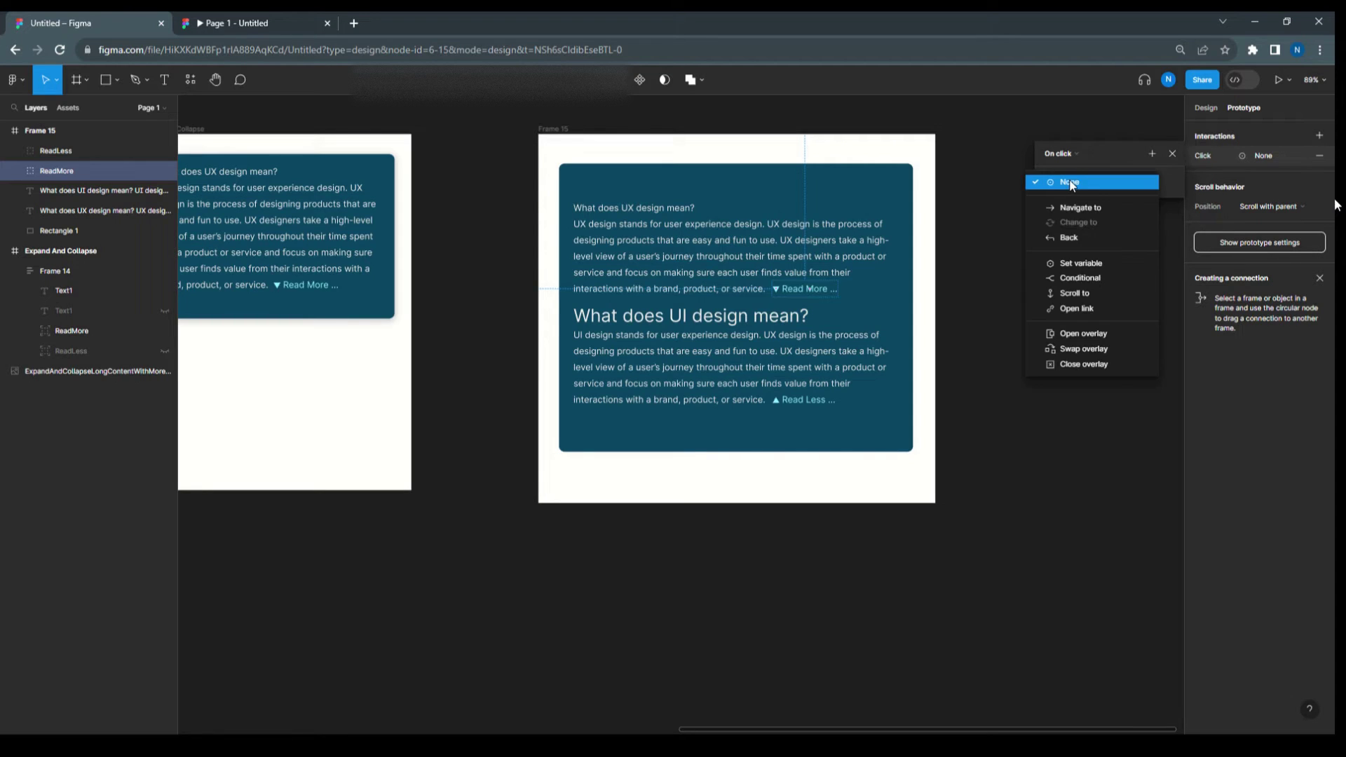
left_click(1073, 277)
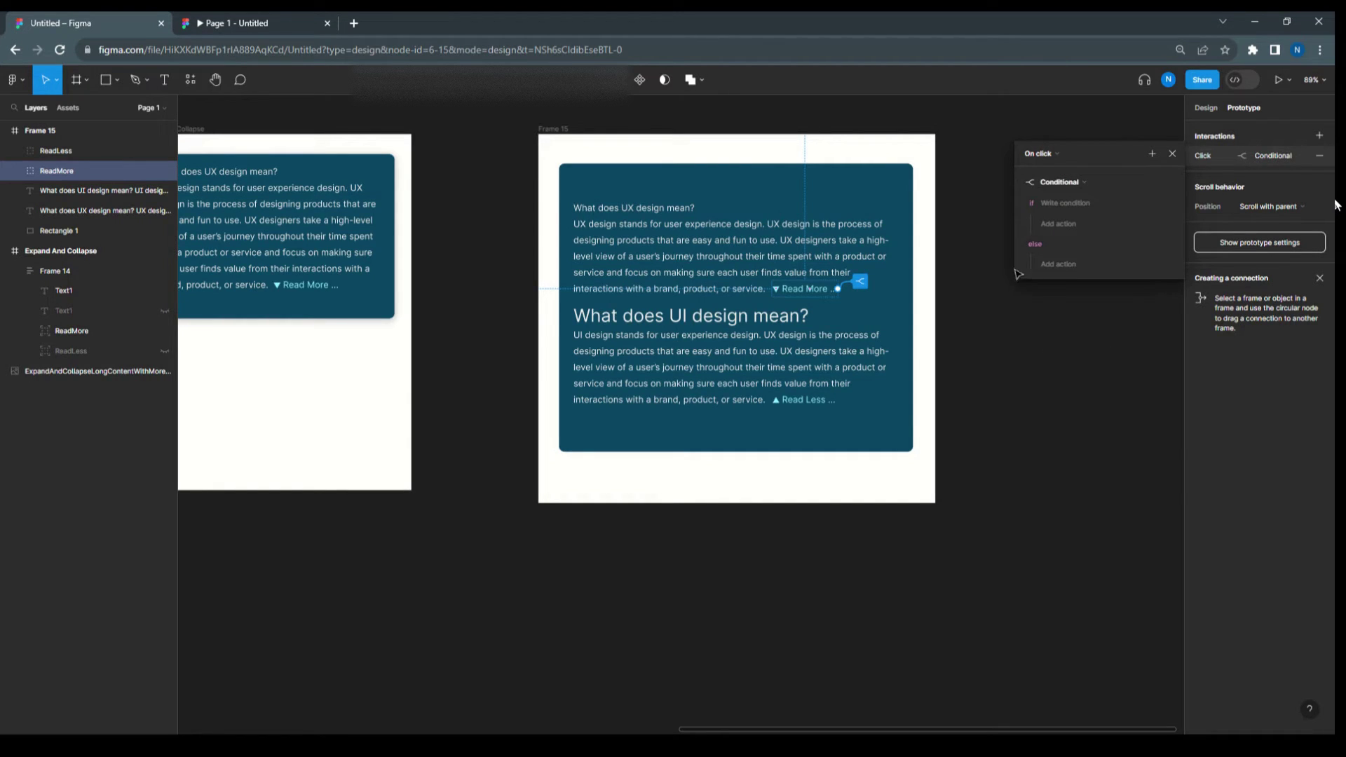
Step: Write the conditional's if expression as Readmore == true
left_click(1059, 202)
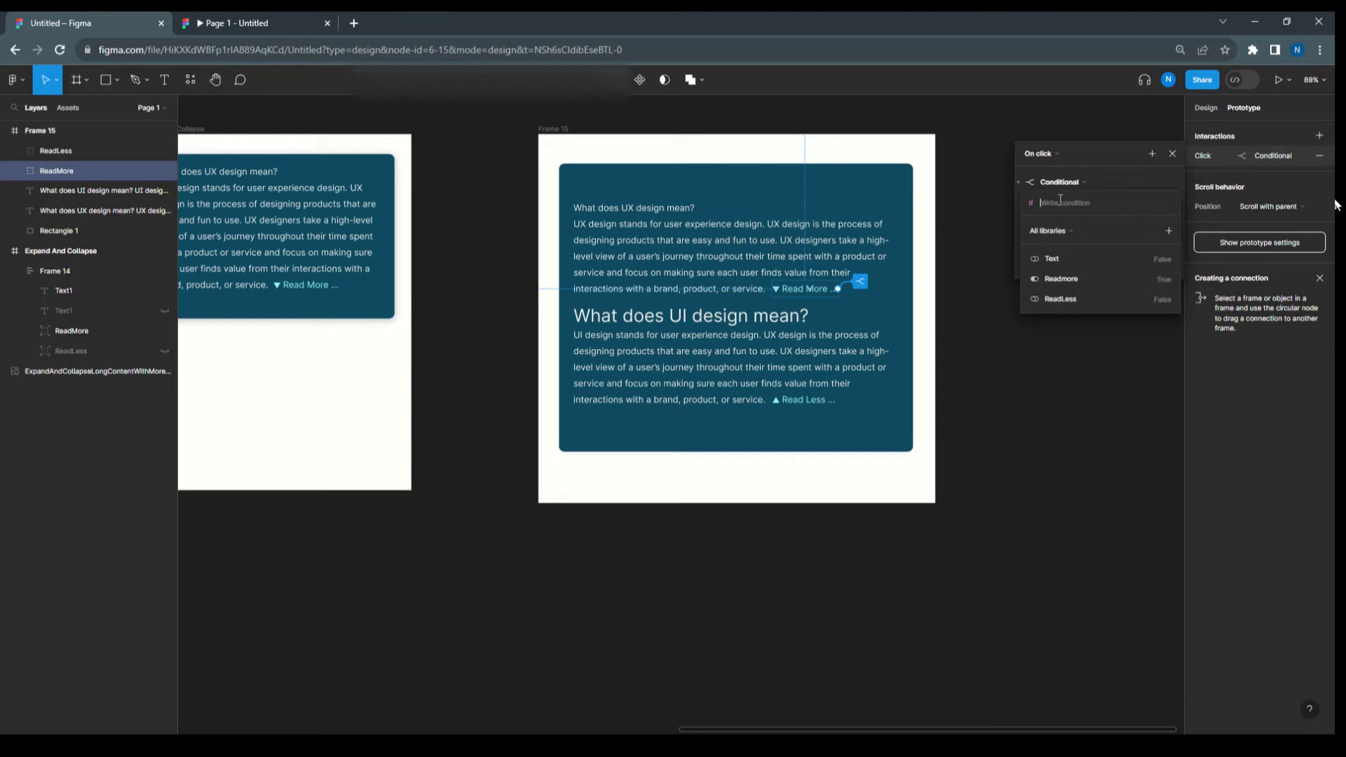
left_click(1068, 279)
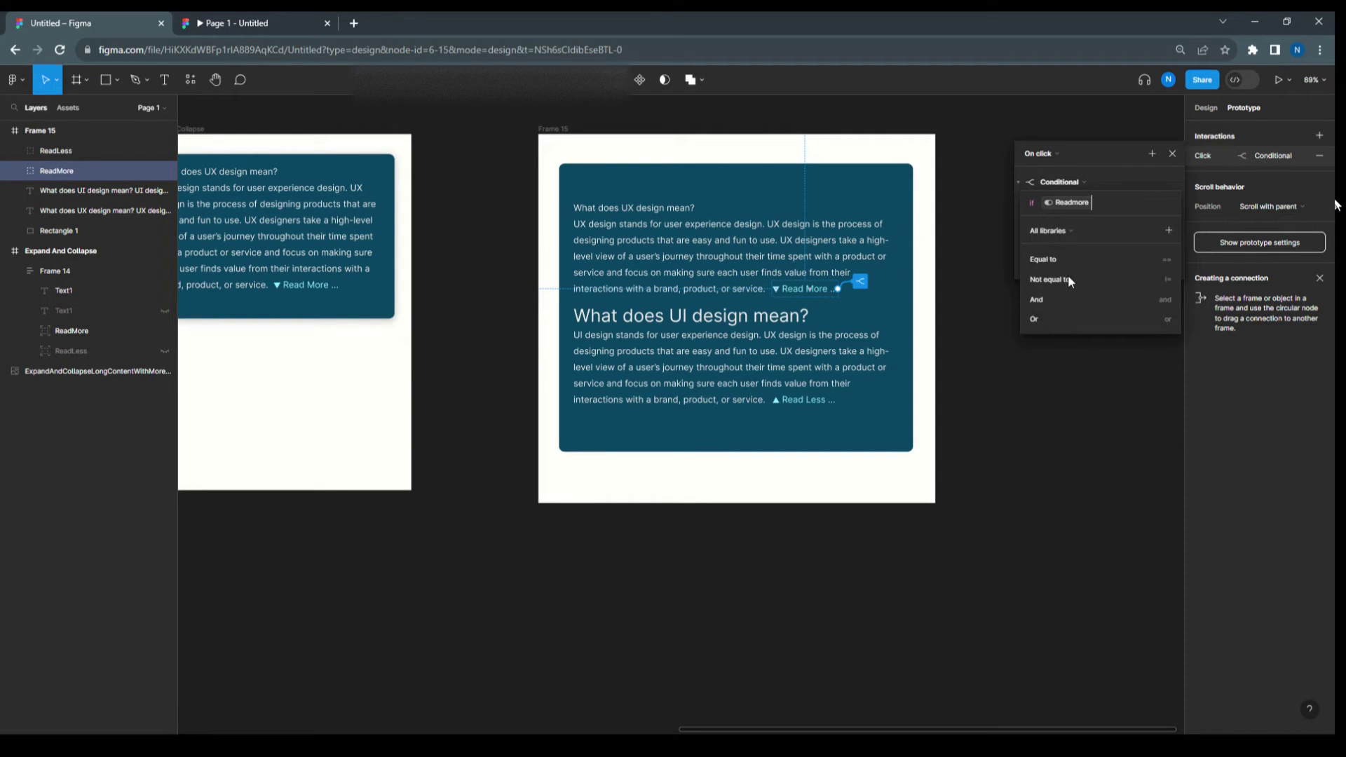
left_click(1064, 261)
left_click(1057, 264)
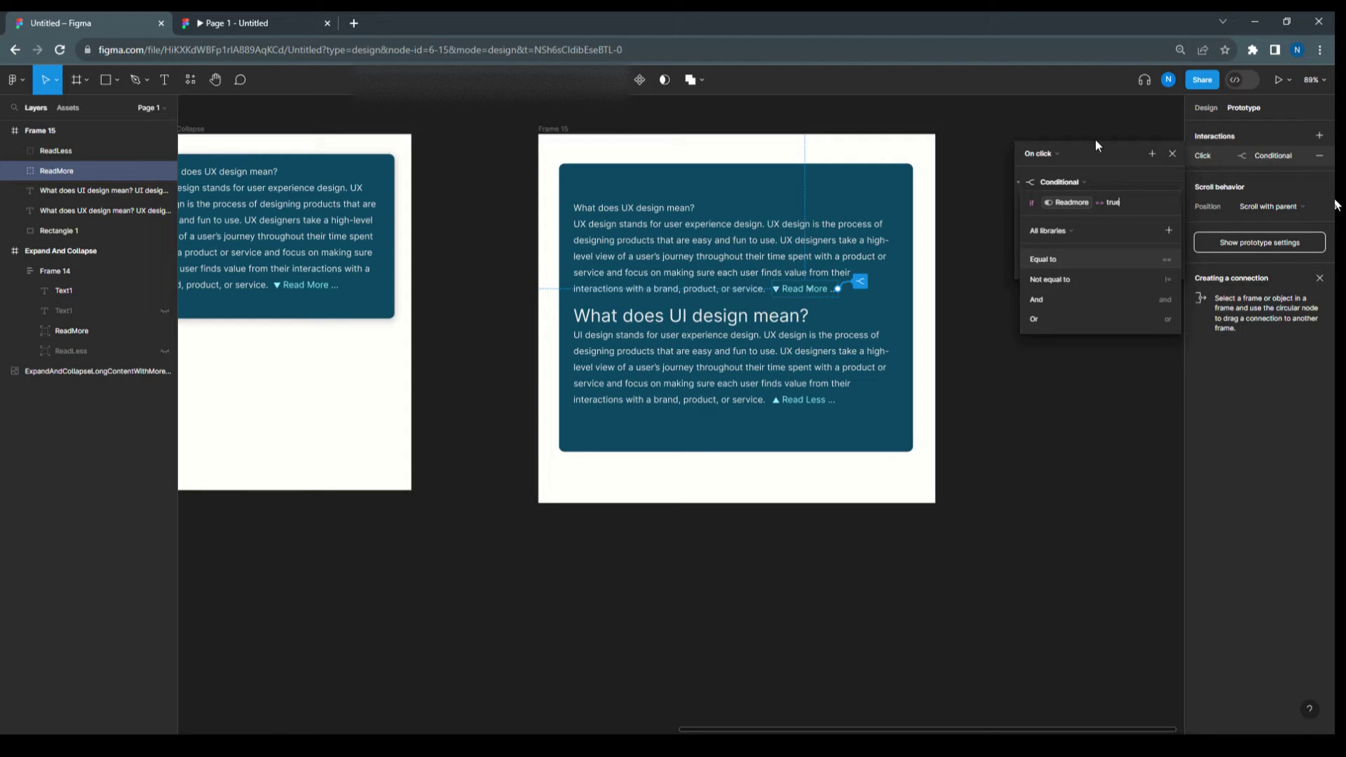
left_click(1099, 169)
Step: Add a Set variable action under the if branch that sets Readmore to false
left_click(1059, 224)
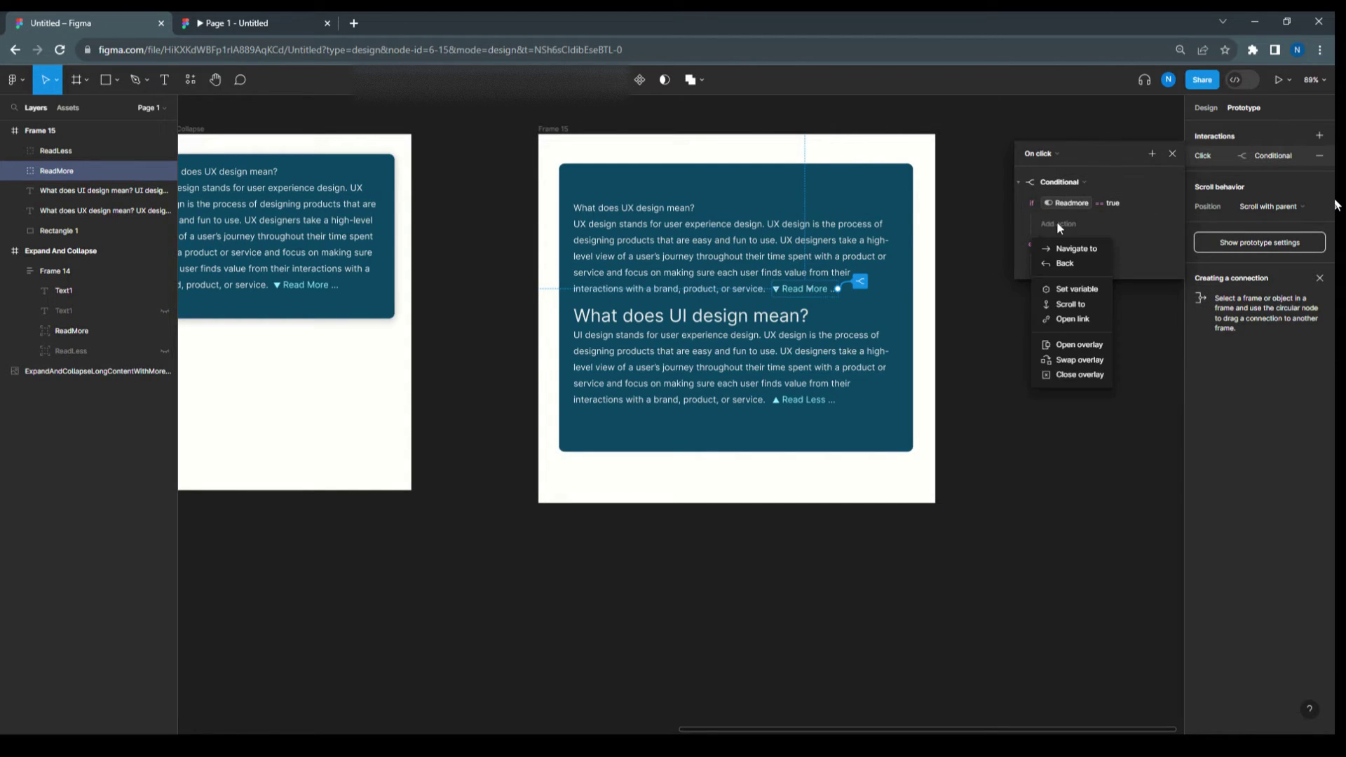
left_click(1068, 290)
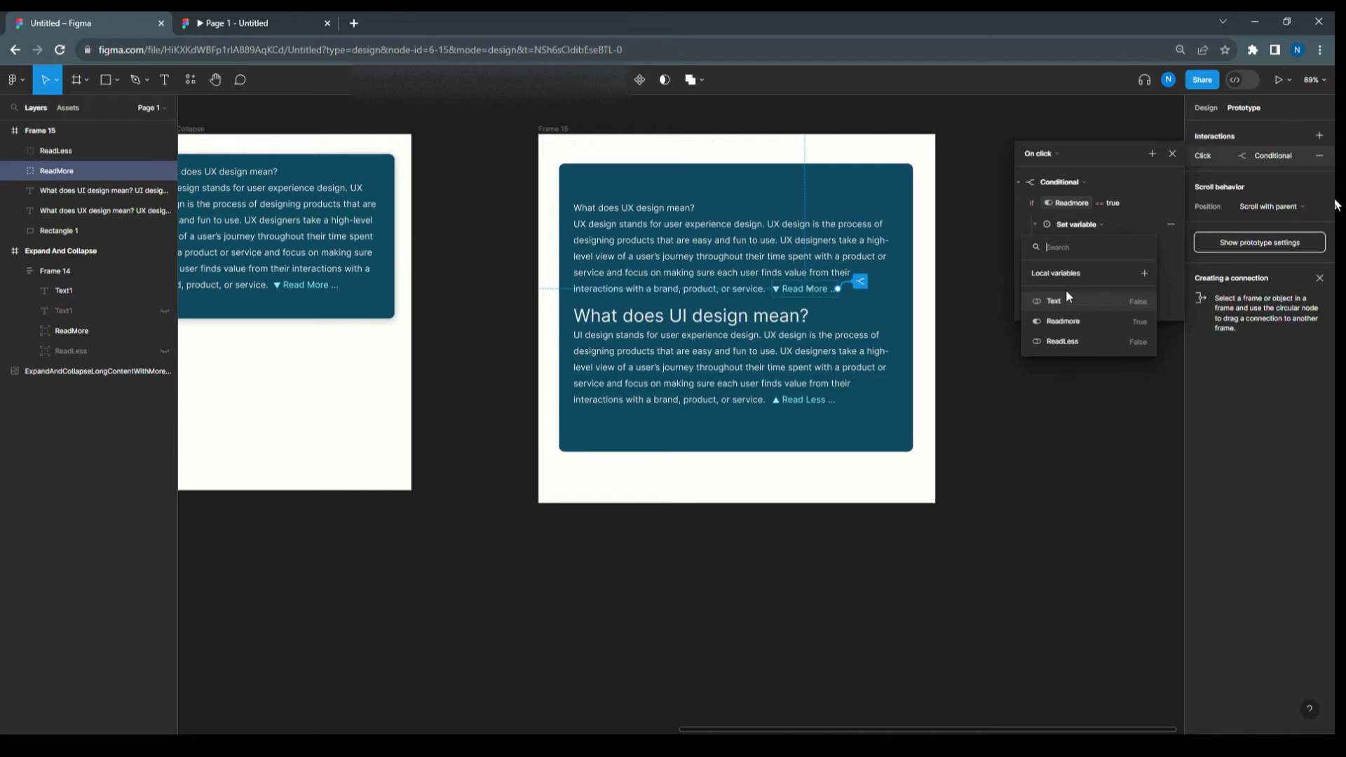
left_click(1066, 317)
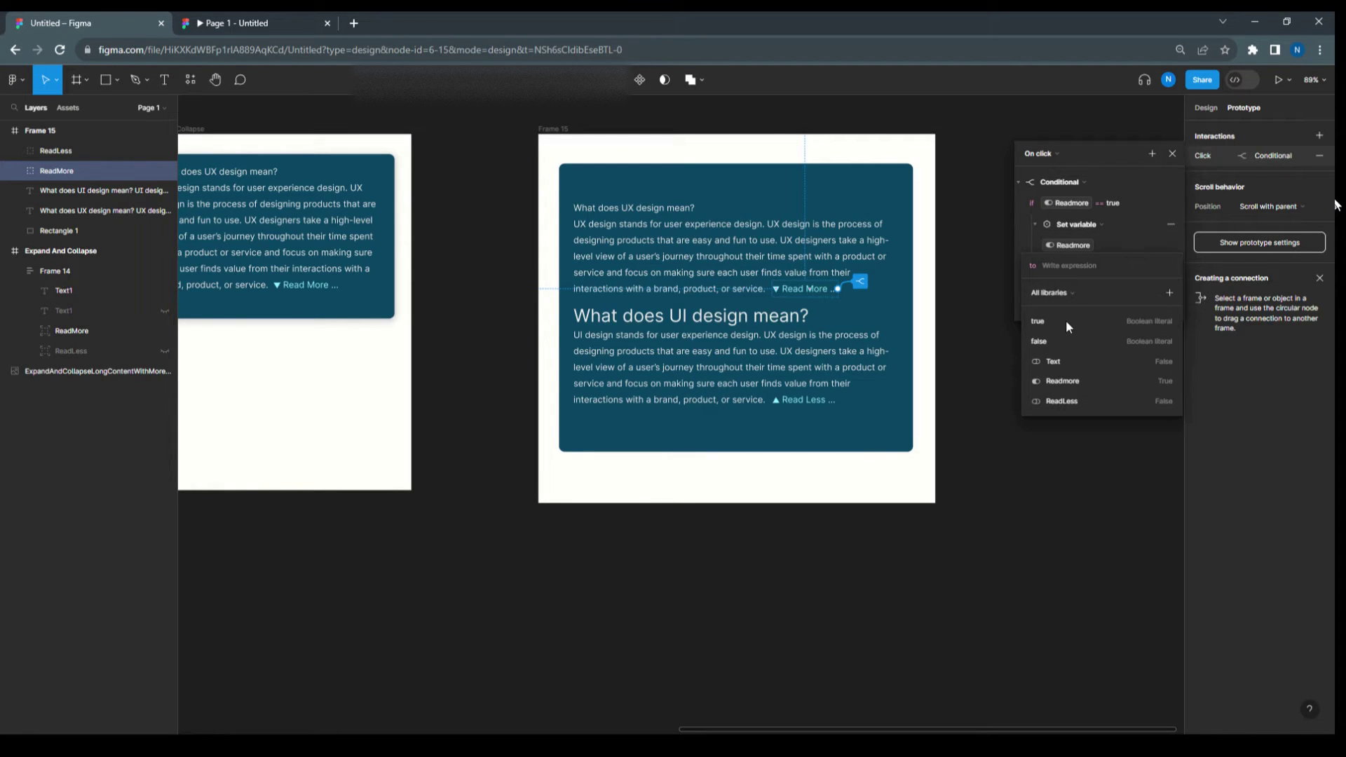
left_click(1055, 340)
left_click(1063, 152)
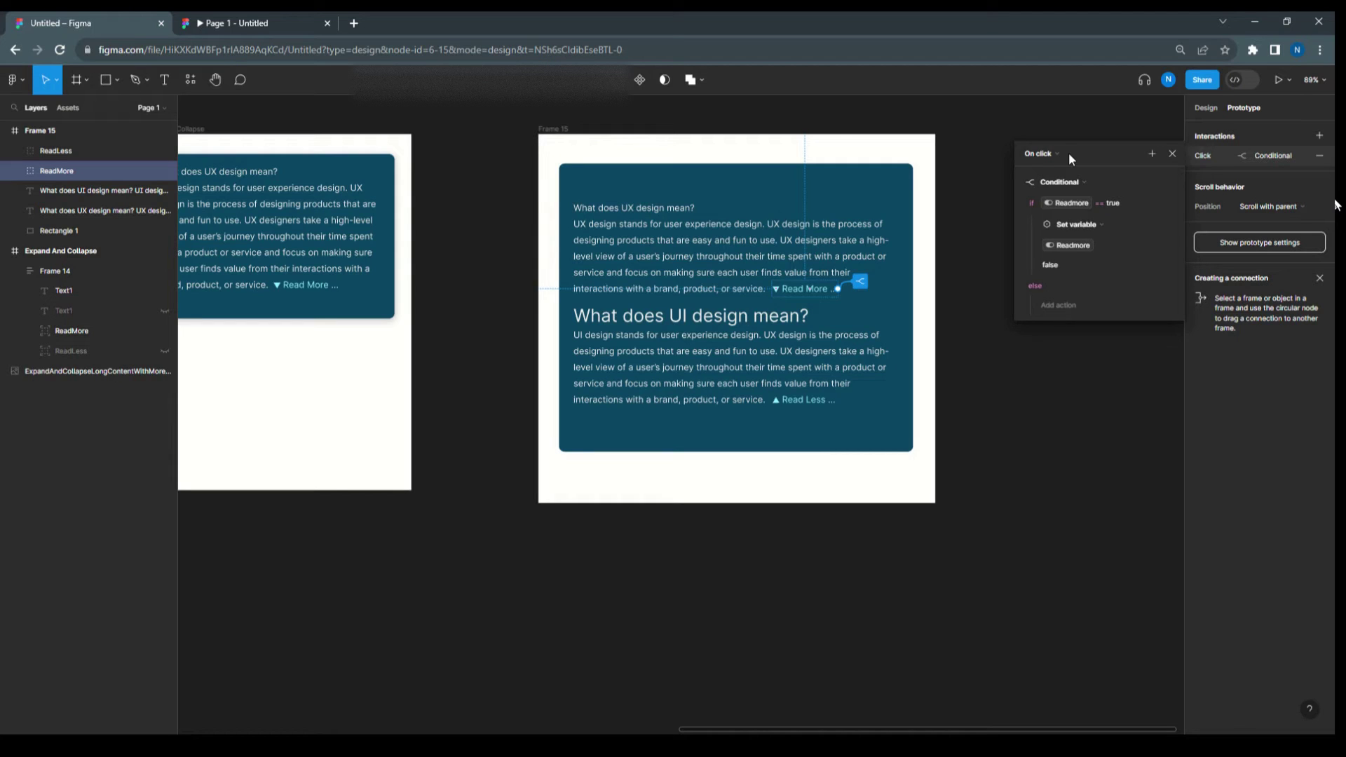
Step: Add a Set variable action under the else branch that sets Readmore to true
left_click(1072, 306)
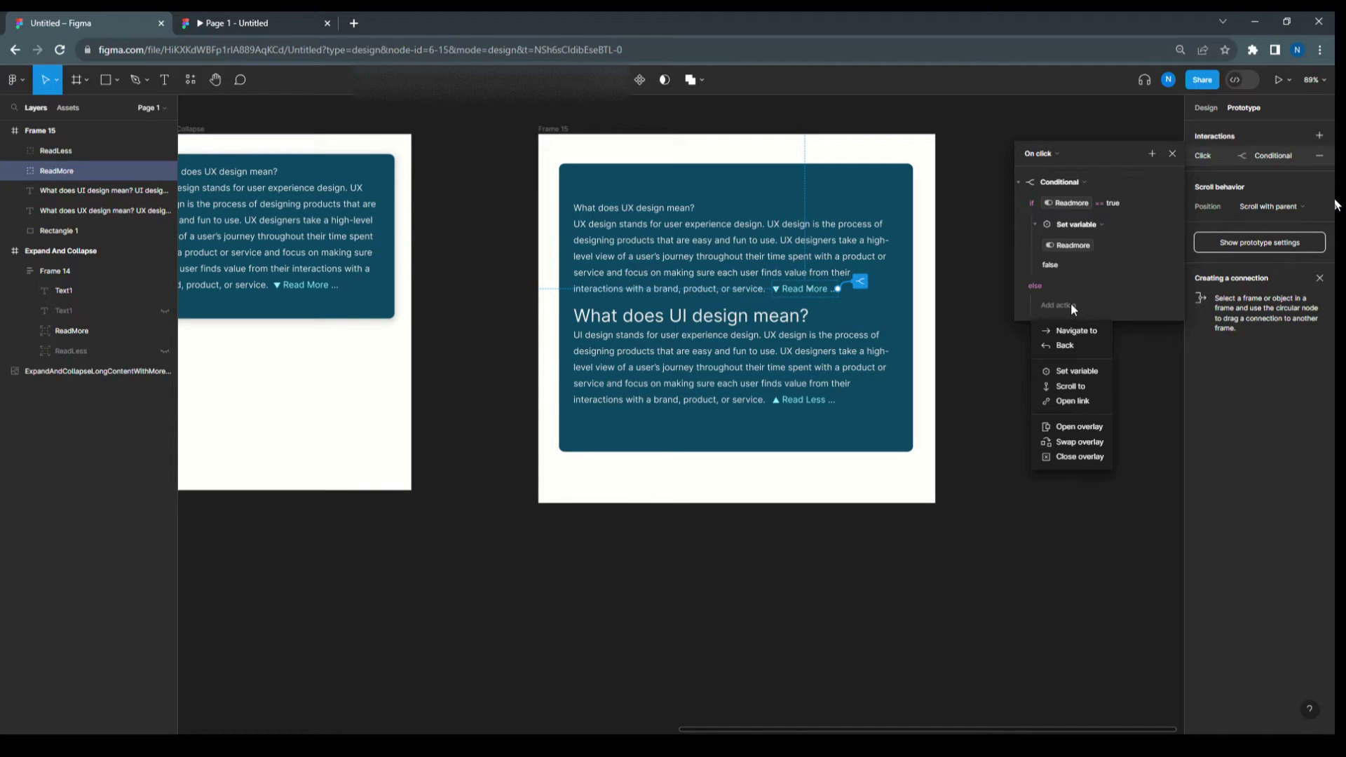
left_click(1077, 372)
left_click(1059, 402)
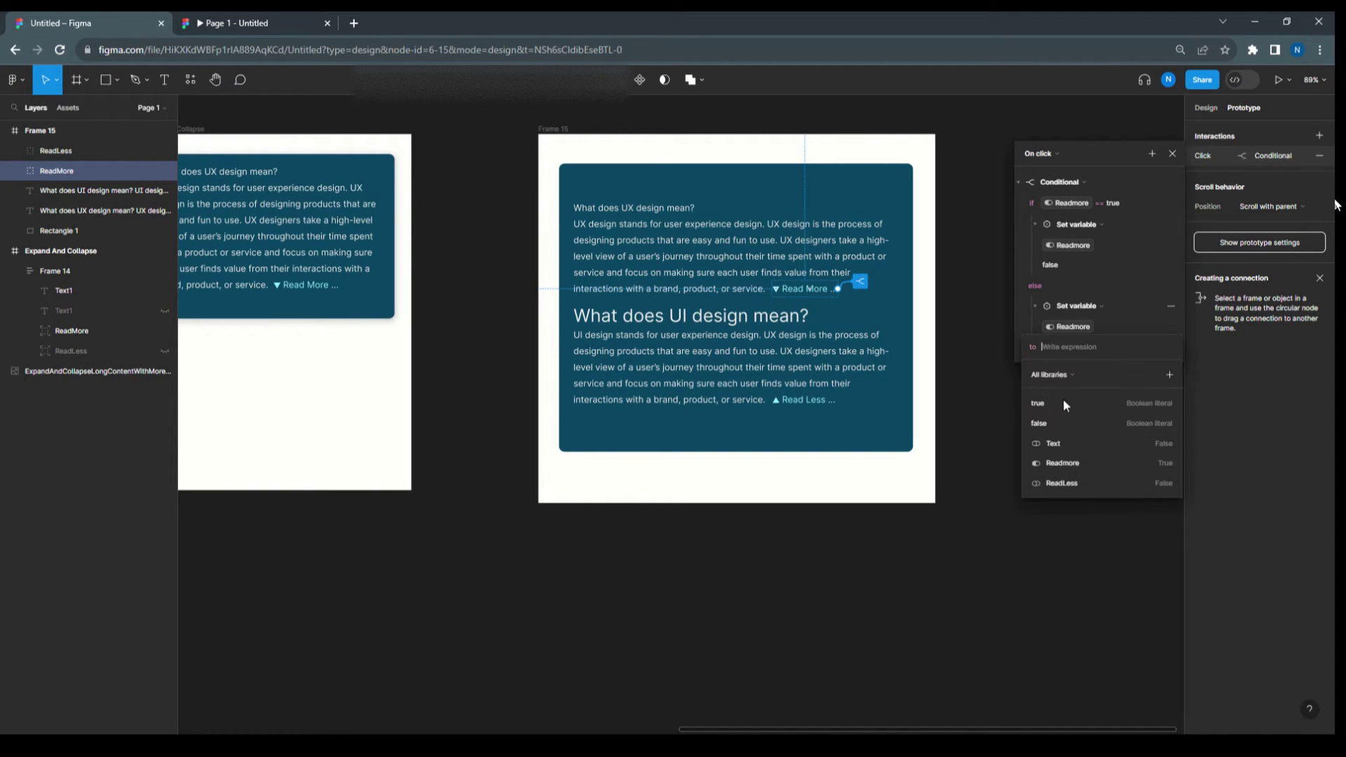
left_click(1051, 422)
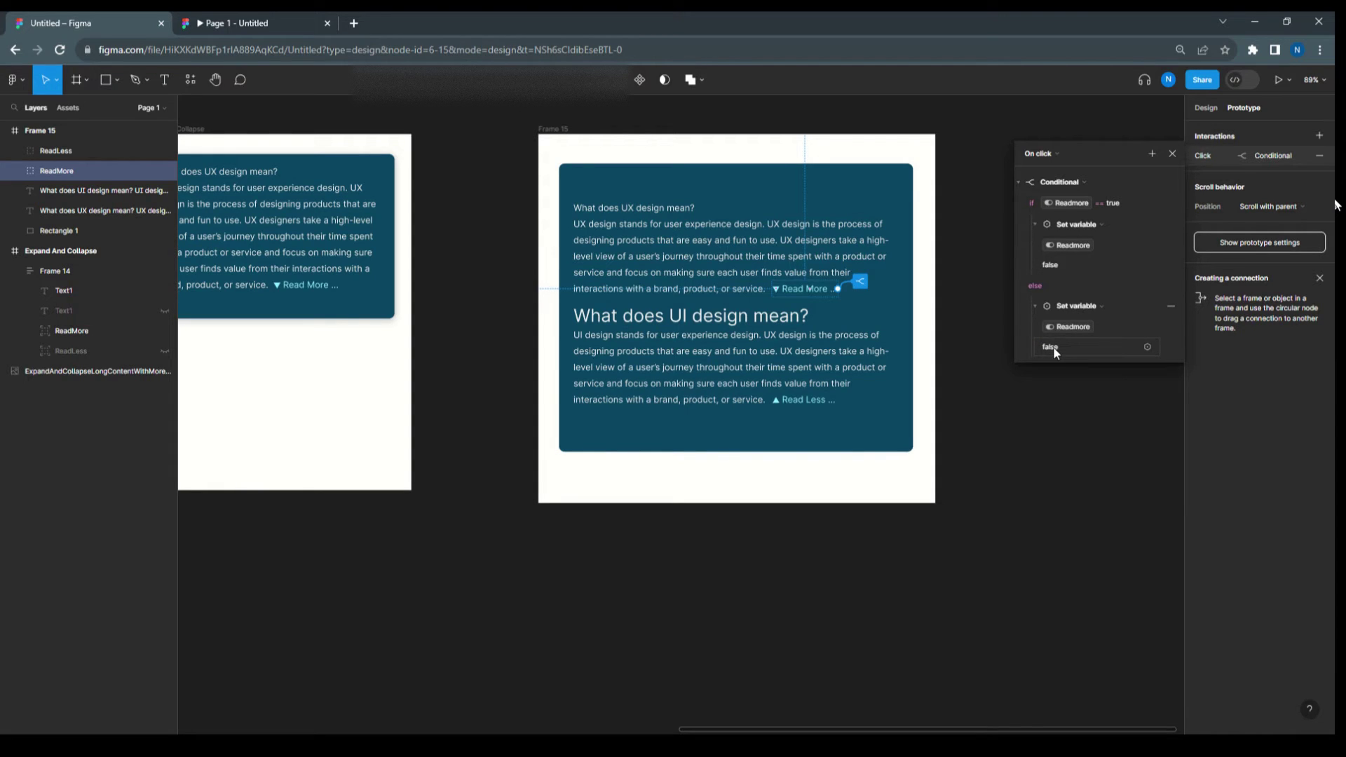
left_click(1052, 347)
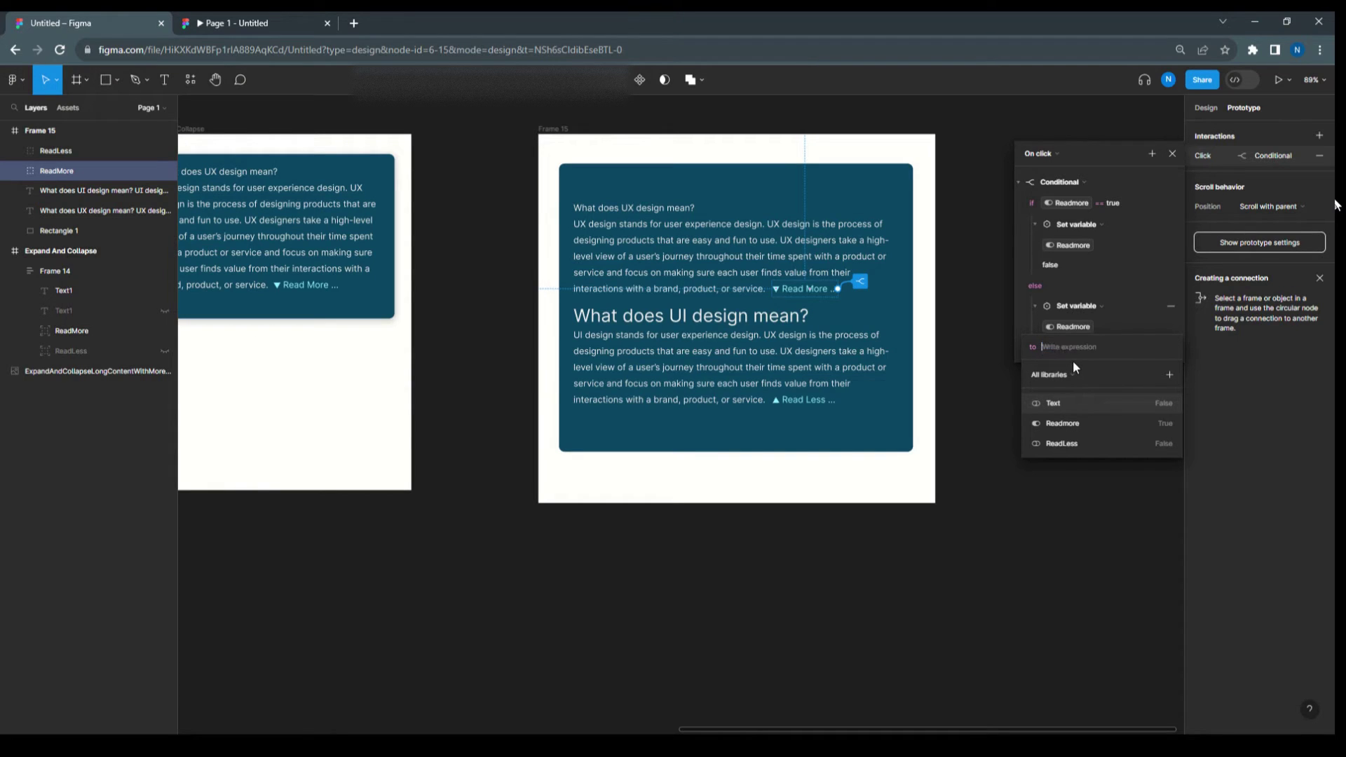
type("true")
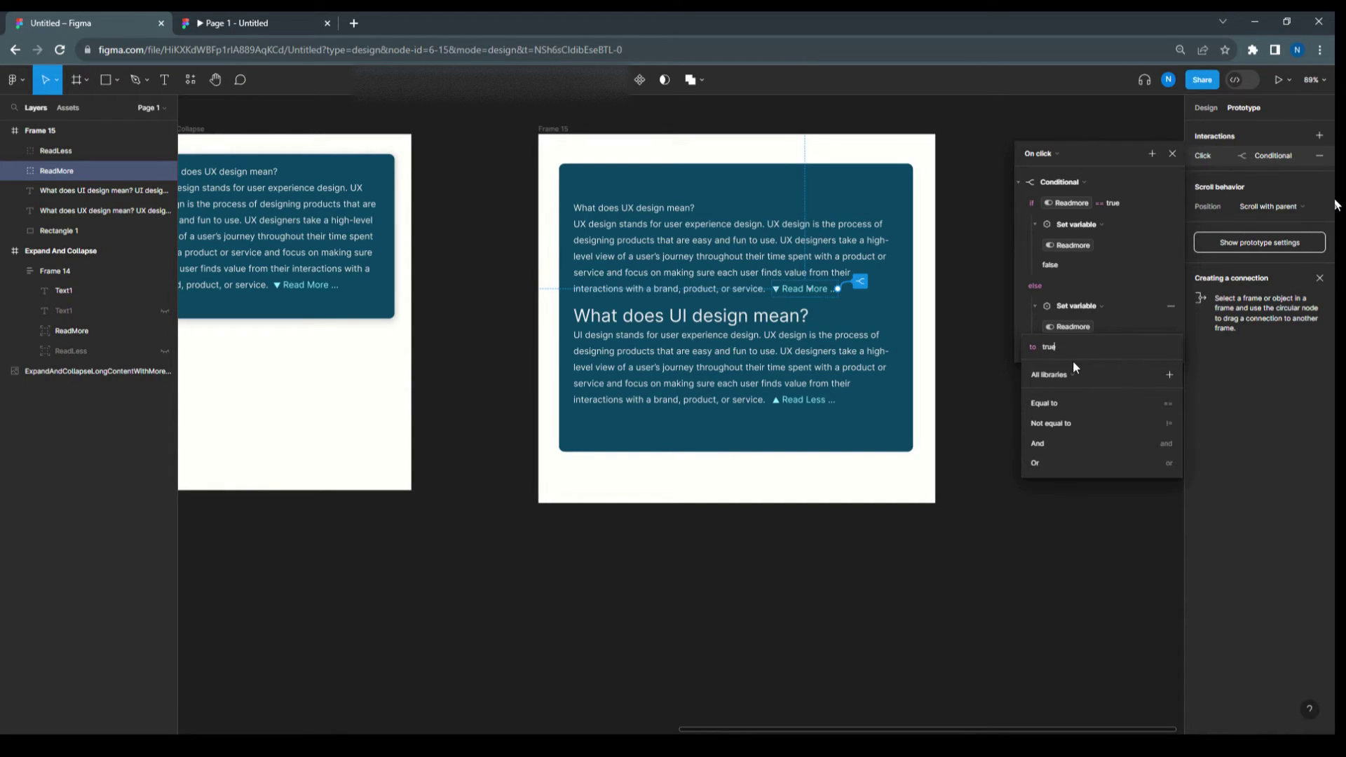
left_click(1118, 279)
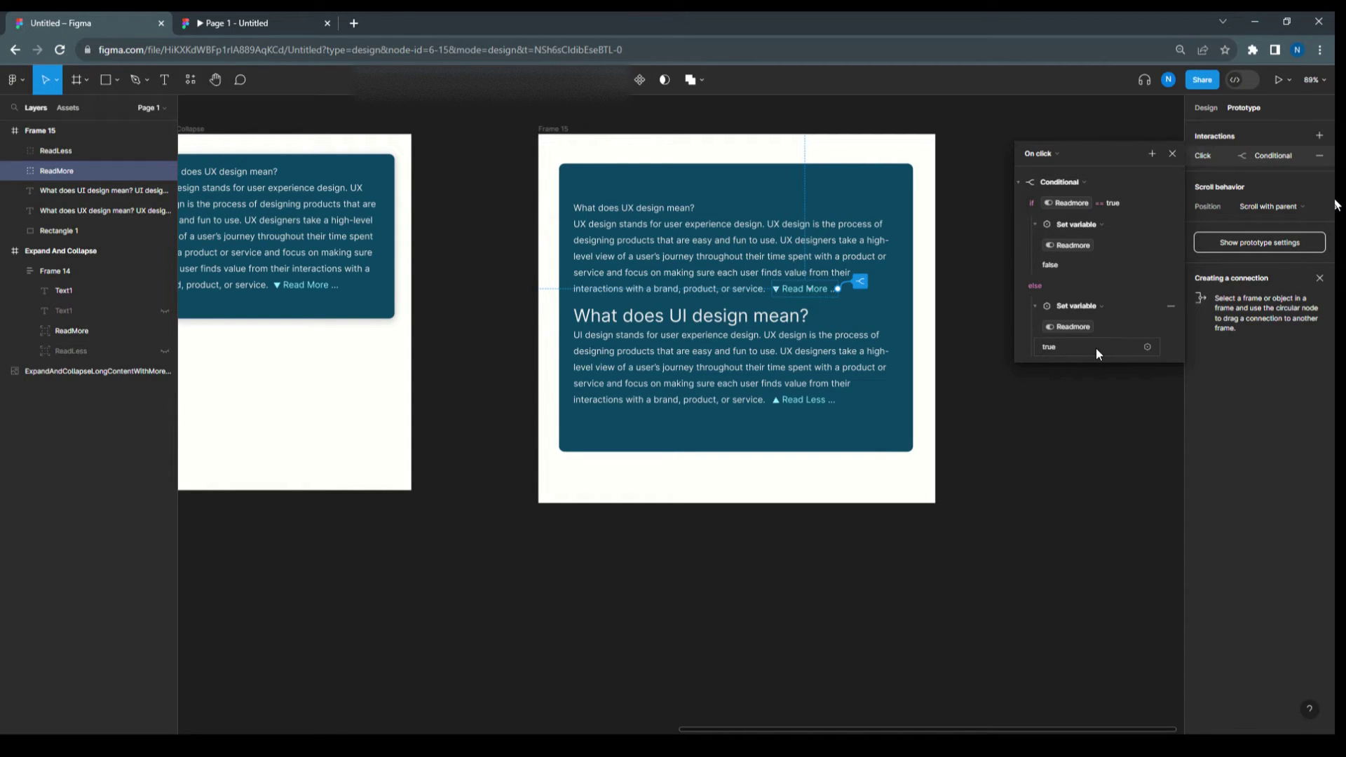
Step: Add a second Conditional action to the ReadMore group's On click interaction
left_click(1152, 153)
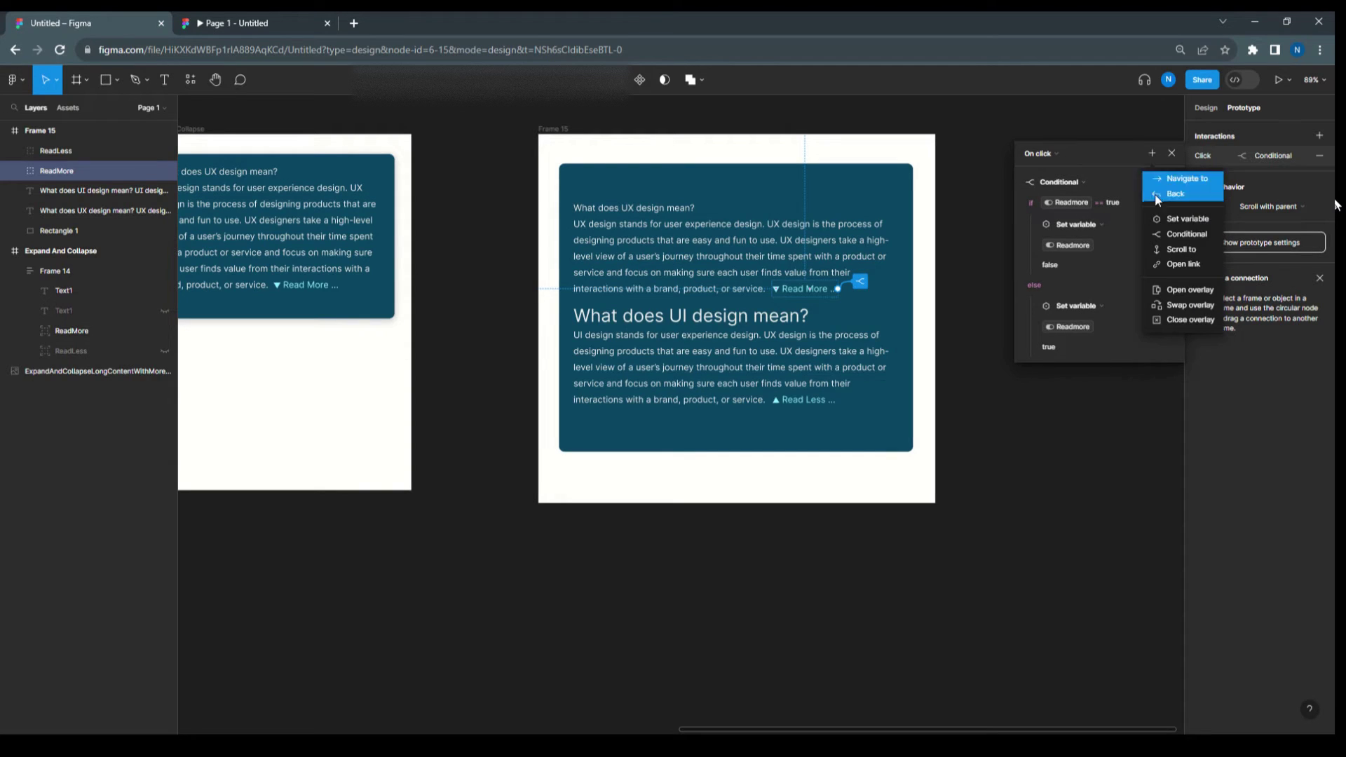
left_click(1157, 234)
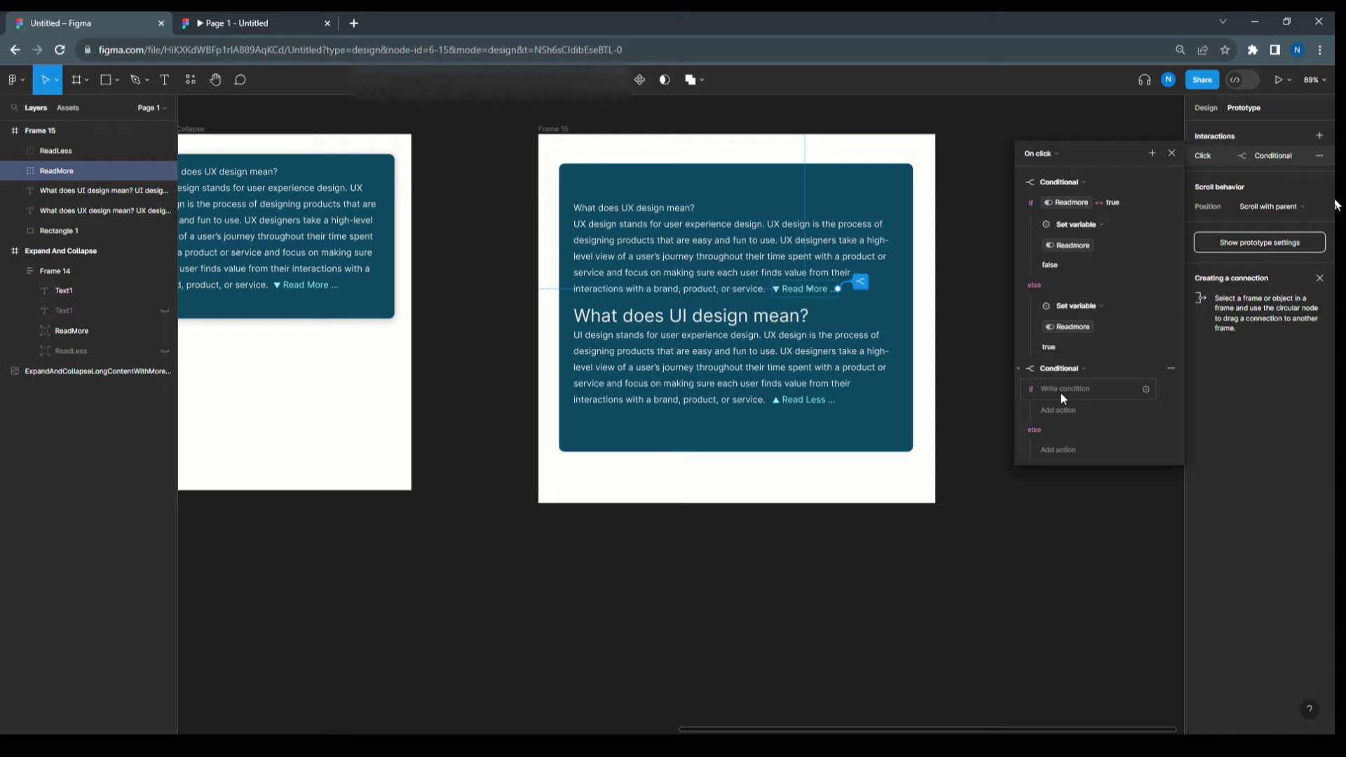
Step: Rename Frame 15's UI design paragraph layer as text2 and its UX design paragraph layer as text1
left_click(737, 363)
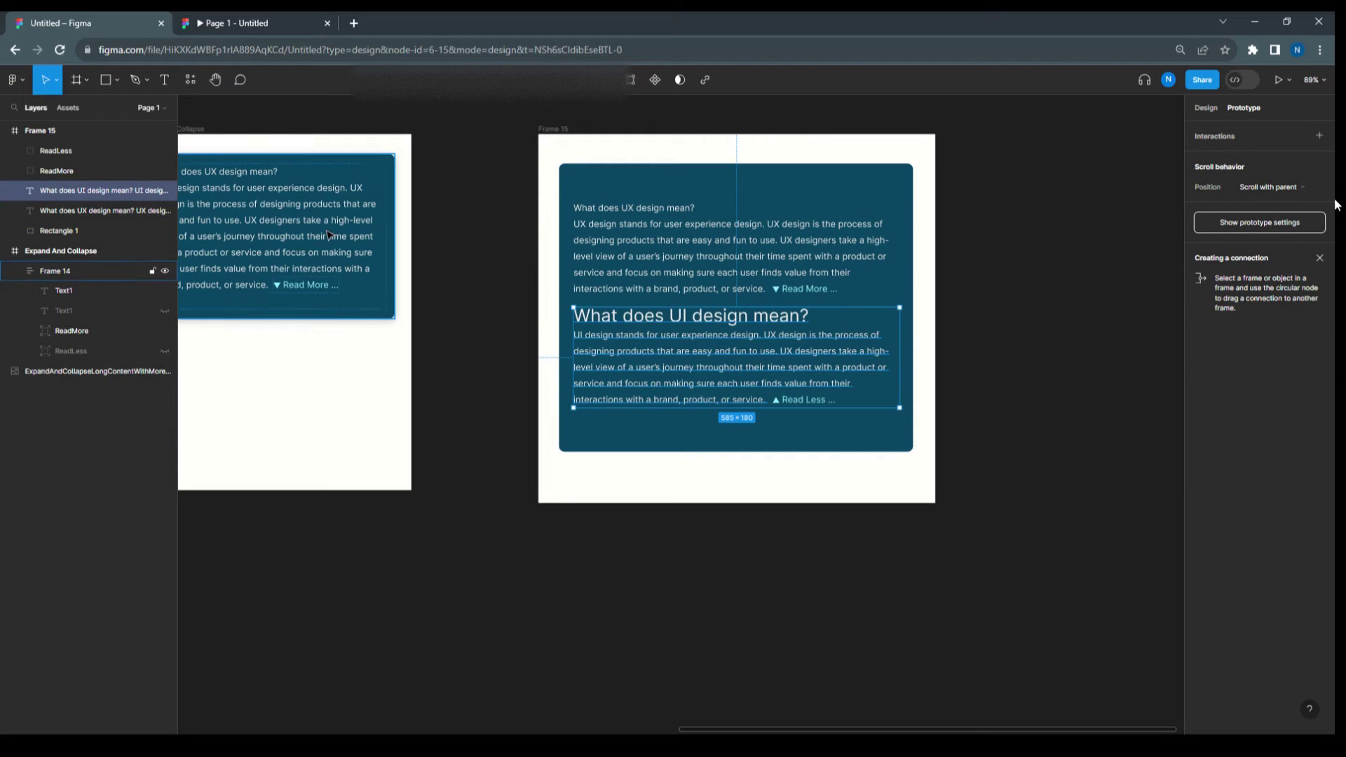
double_click(65, 191)
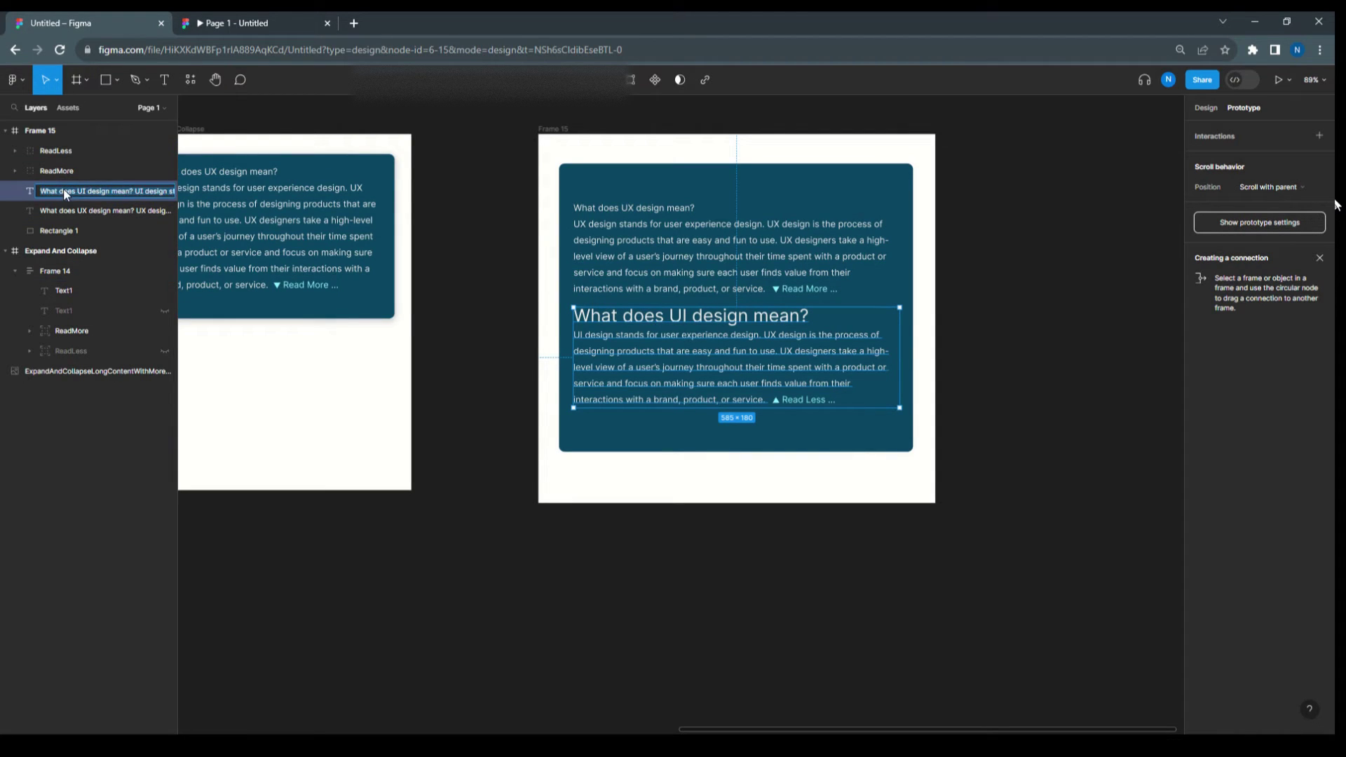
type("text2")
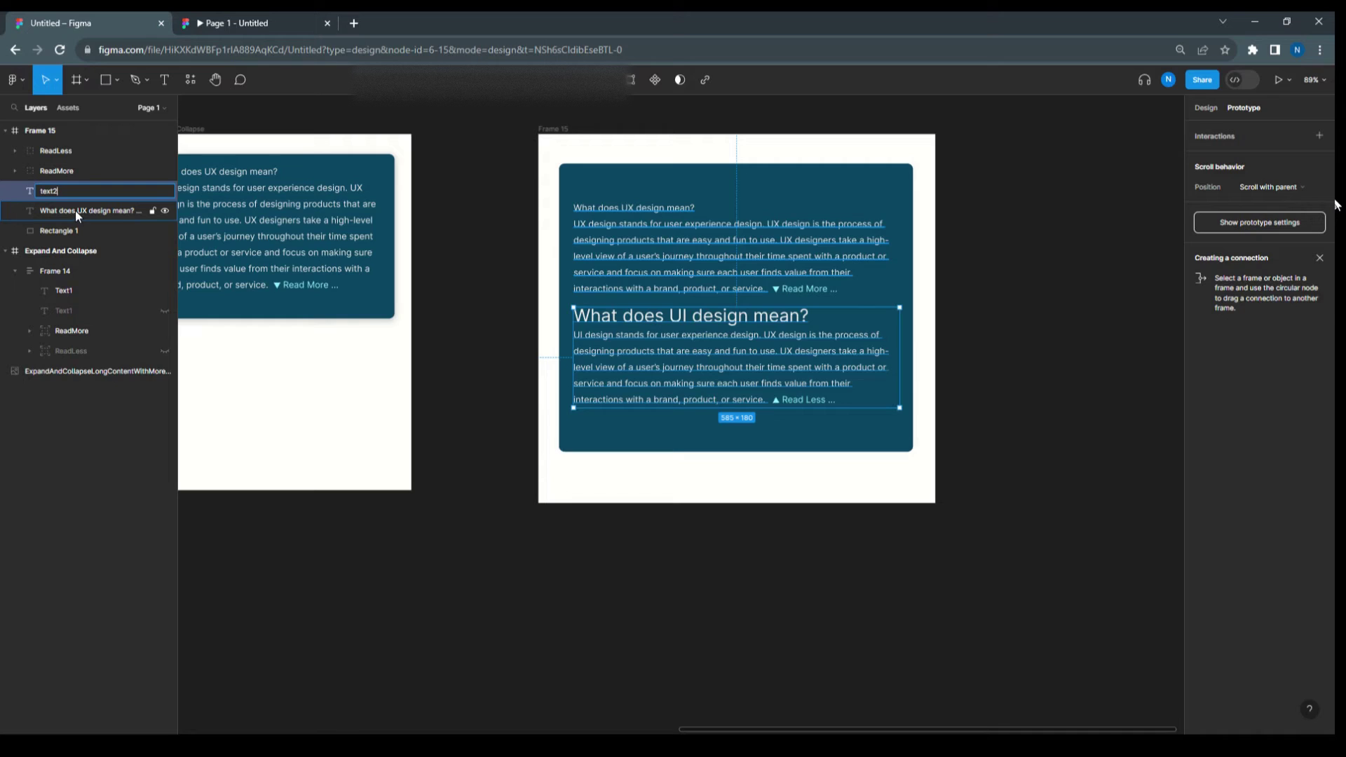
left_click(76, 212)
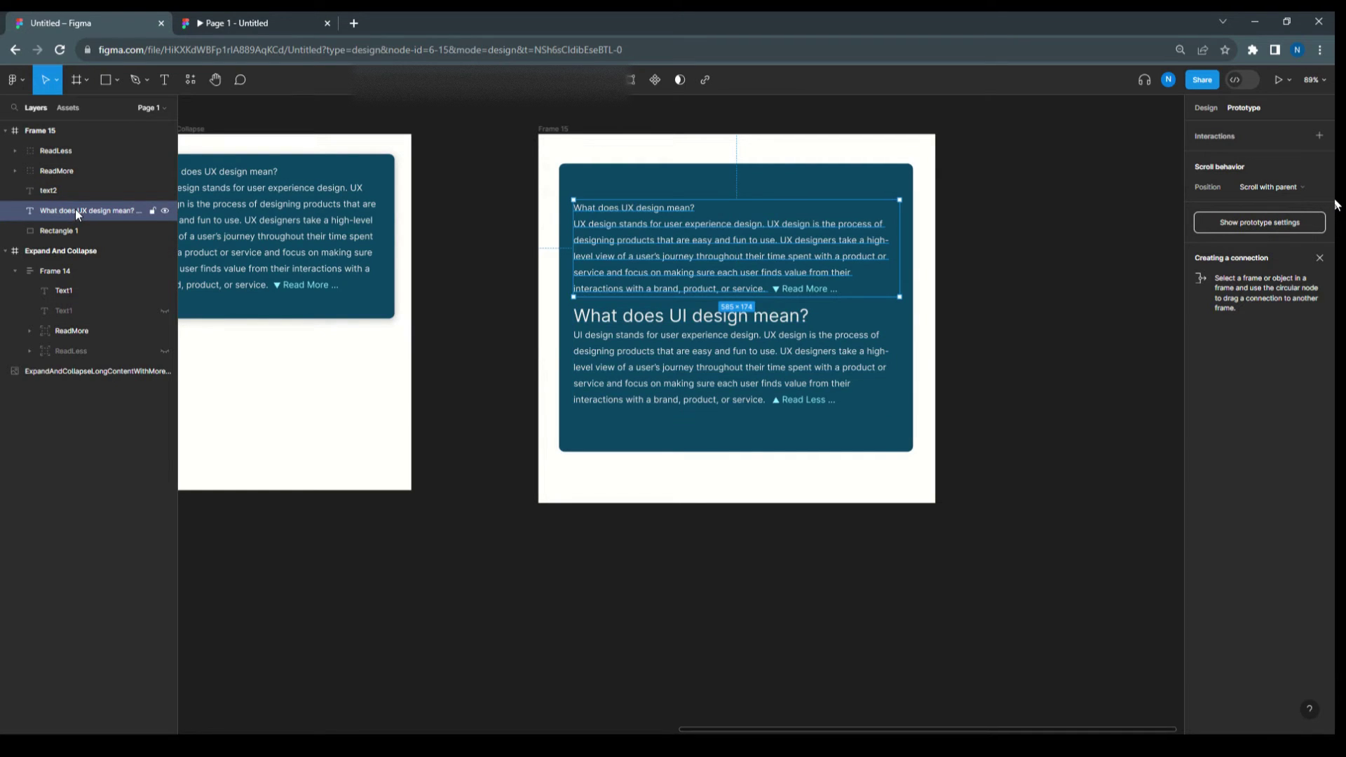
double_click(74, 209)
type("text1")
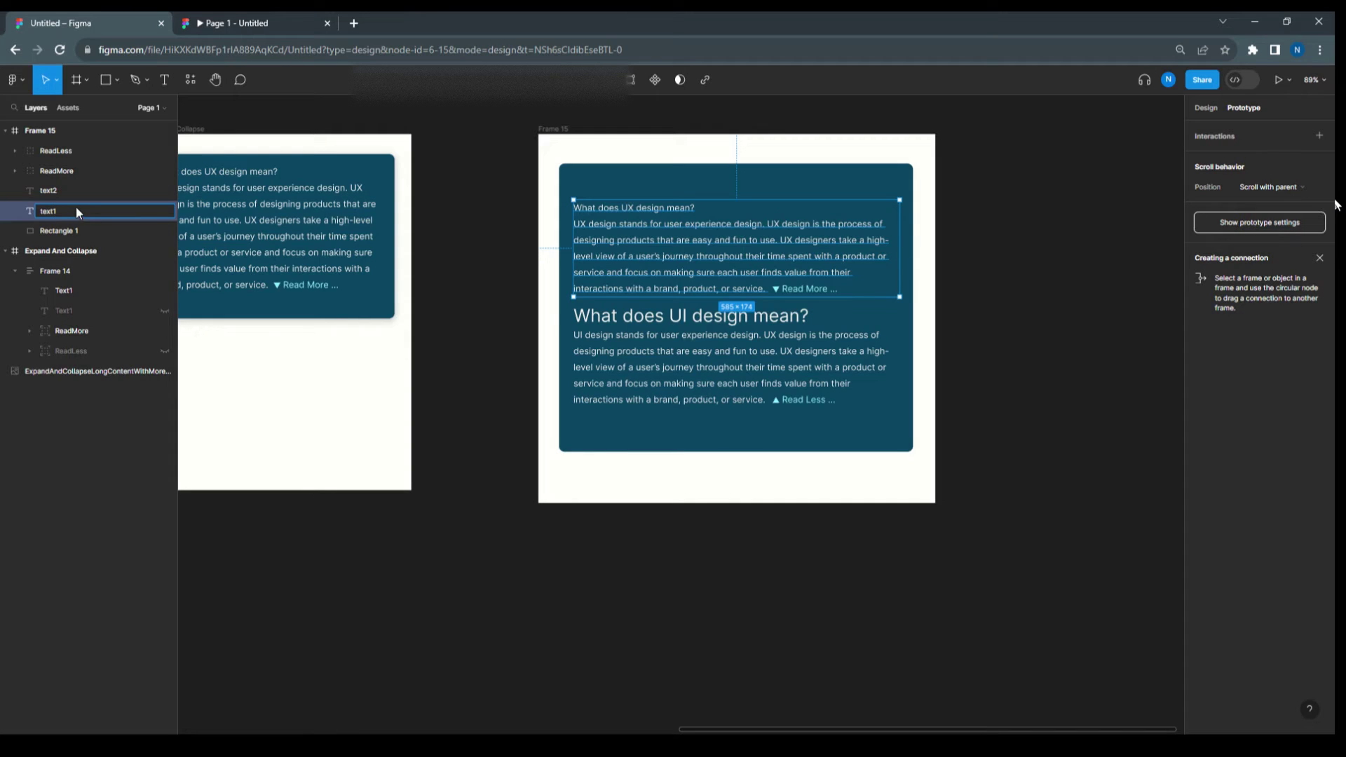
Step: Move Frame 15's ReadMore layer directly below text2 and its ReadLess layer directly above Rectangle 1
left_click(73, 171)
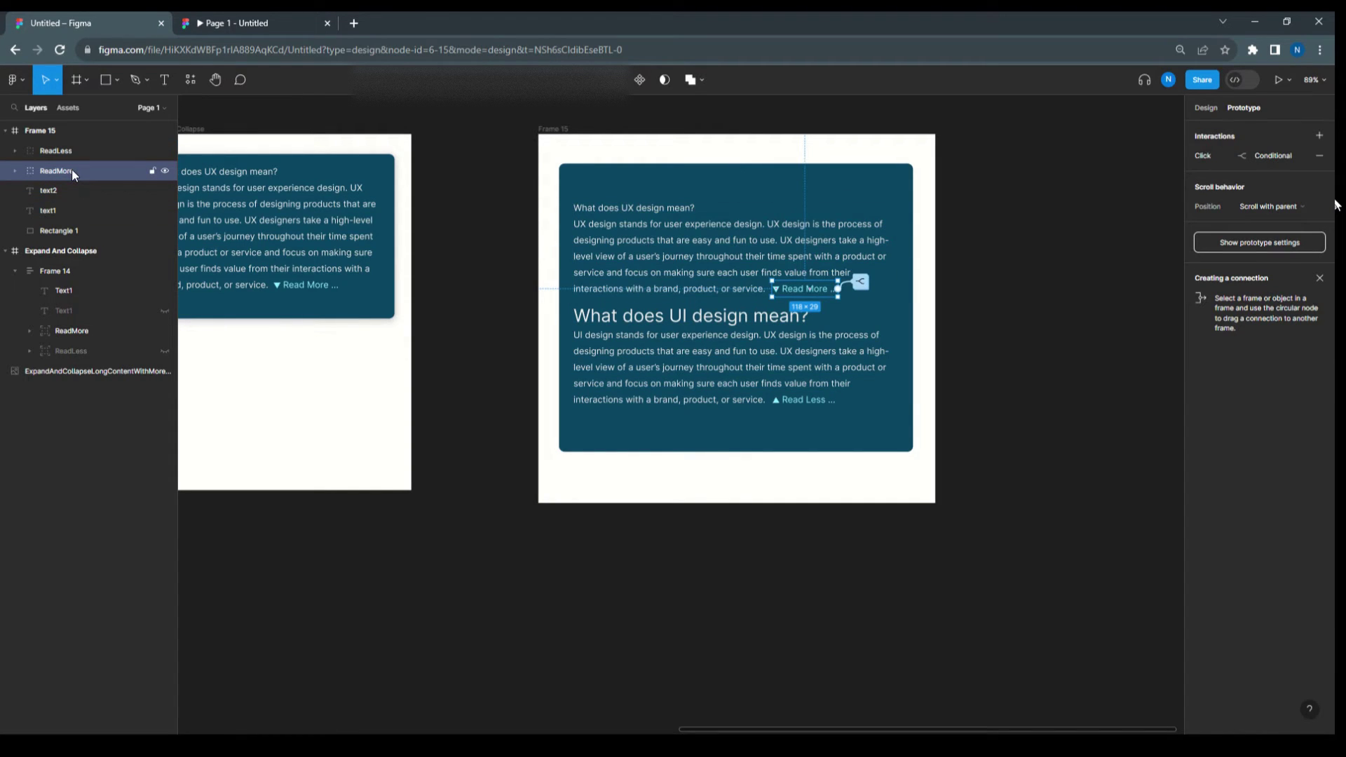
left_click_drag(69, 170, 64, 195)
left_click(60, 151)
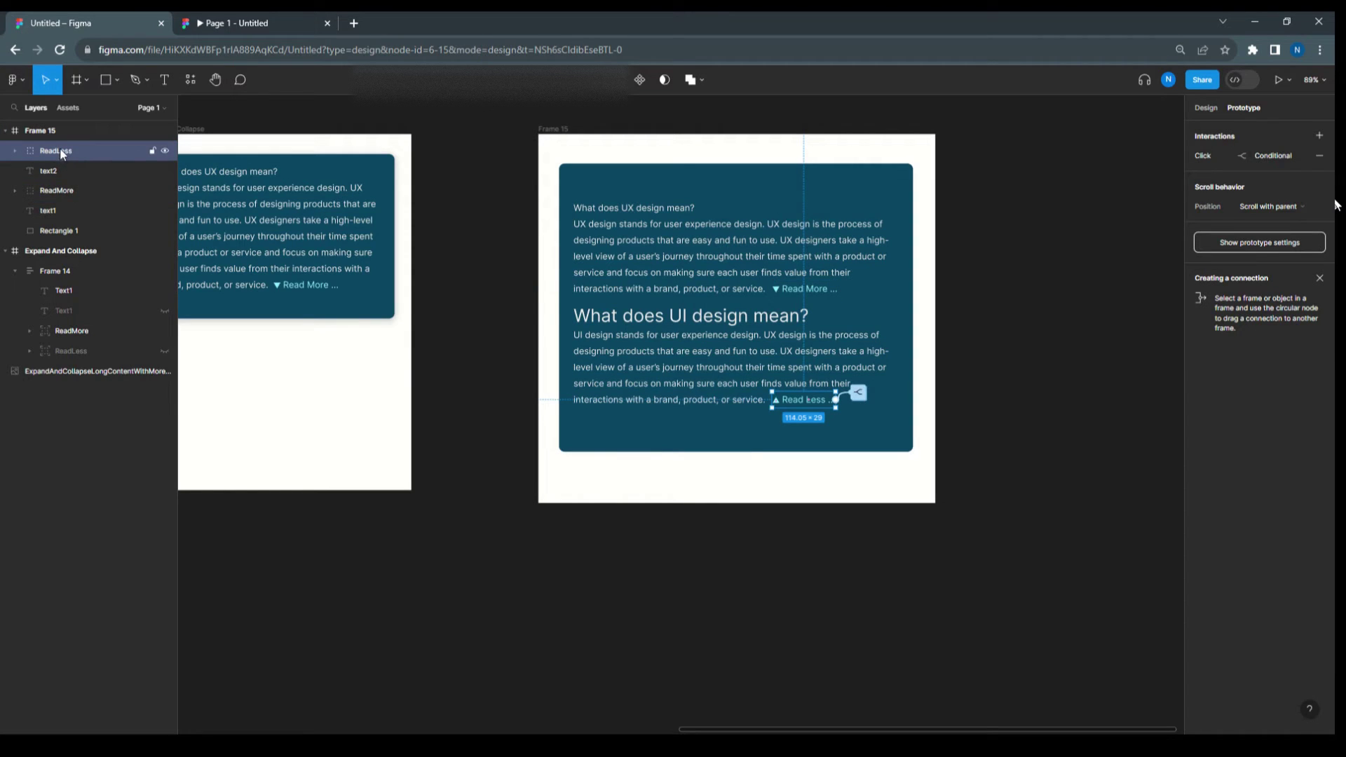
left_click_drag(61, 148, 55, 217)
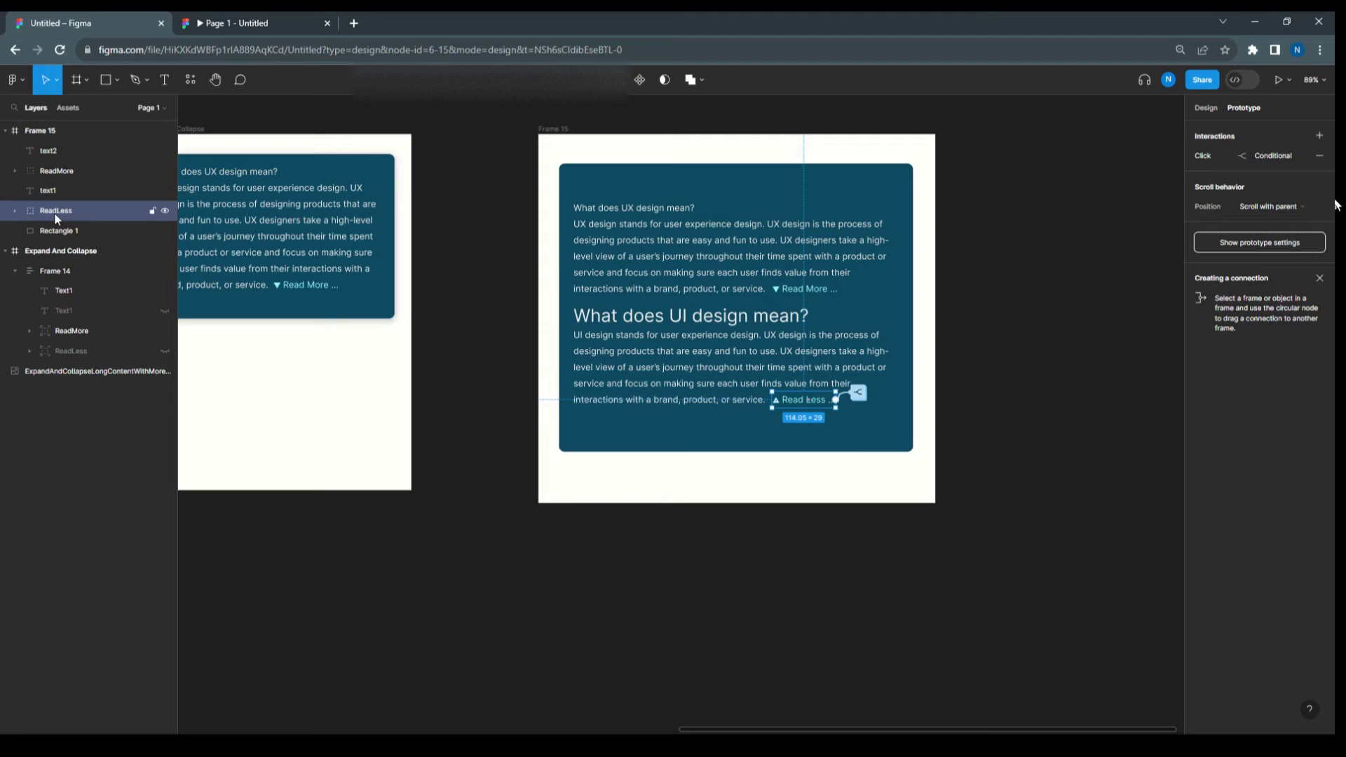
Step: Swap the text layers in Frame 15's stack so text1 sits above ReadMore and text2 sits above ReadLess
left_click(53, 192)
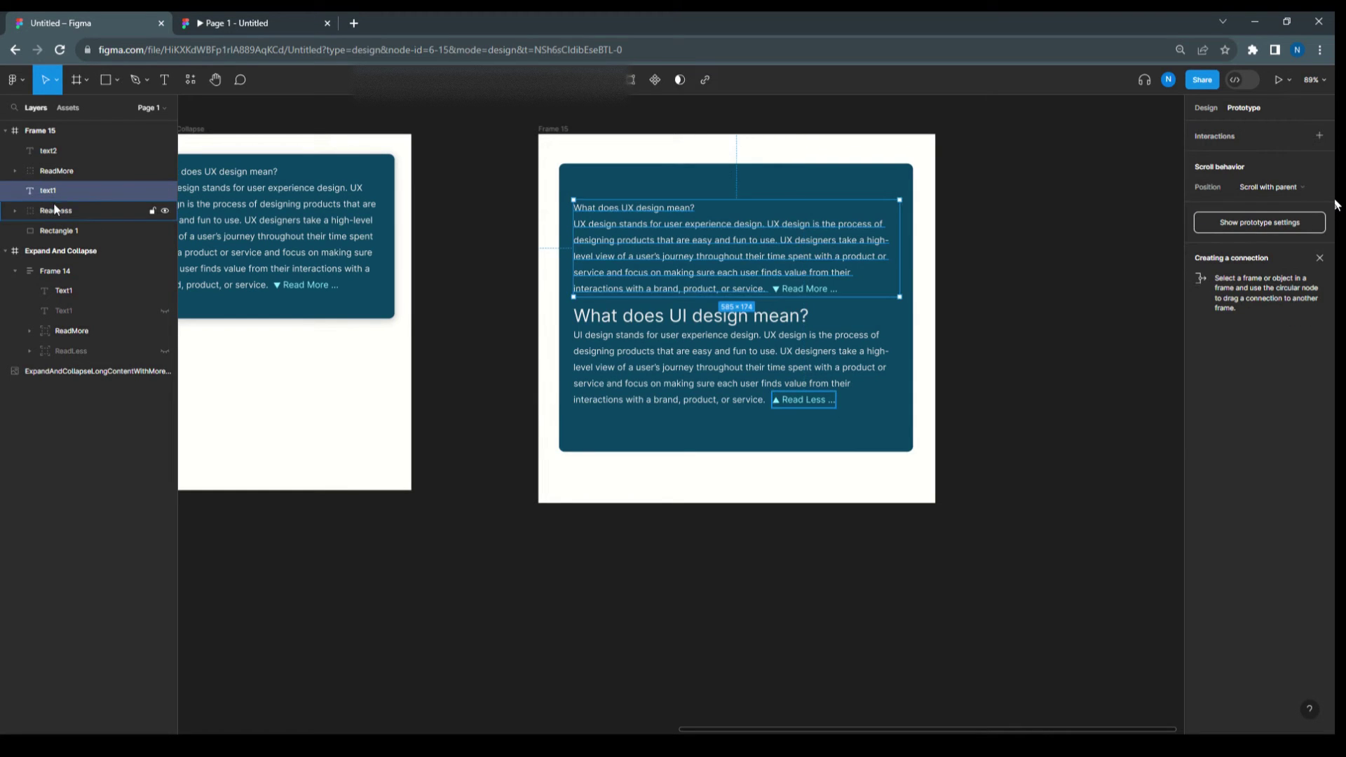
left_click(53, 152)
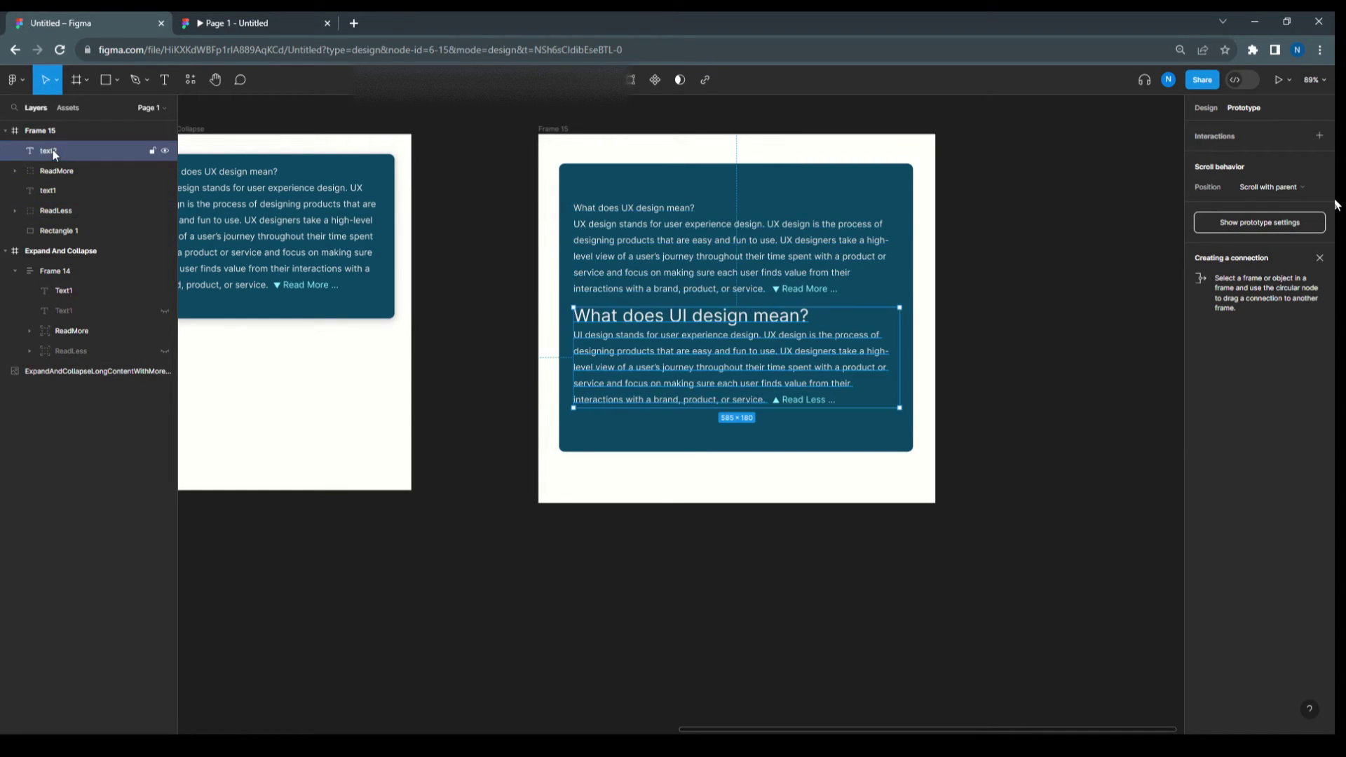
left_click_drag(54, 151, 84, 142)
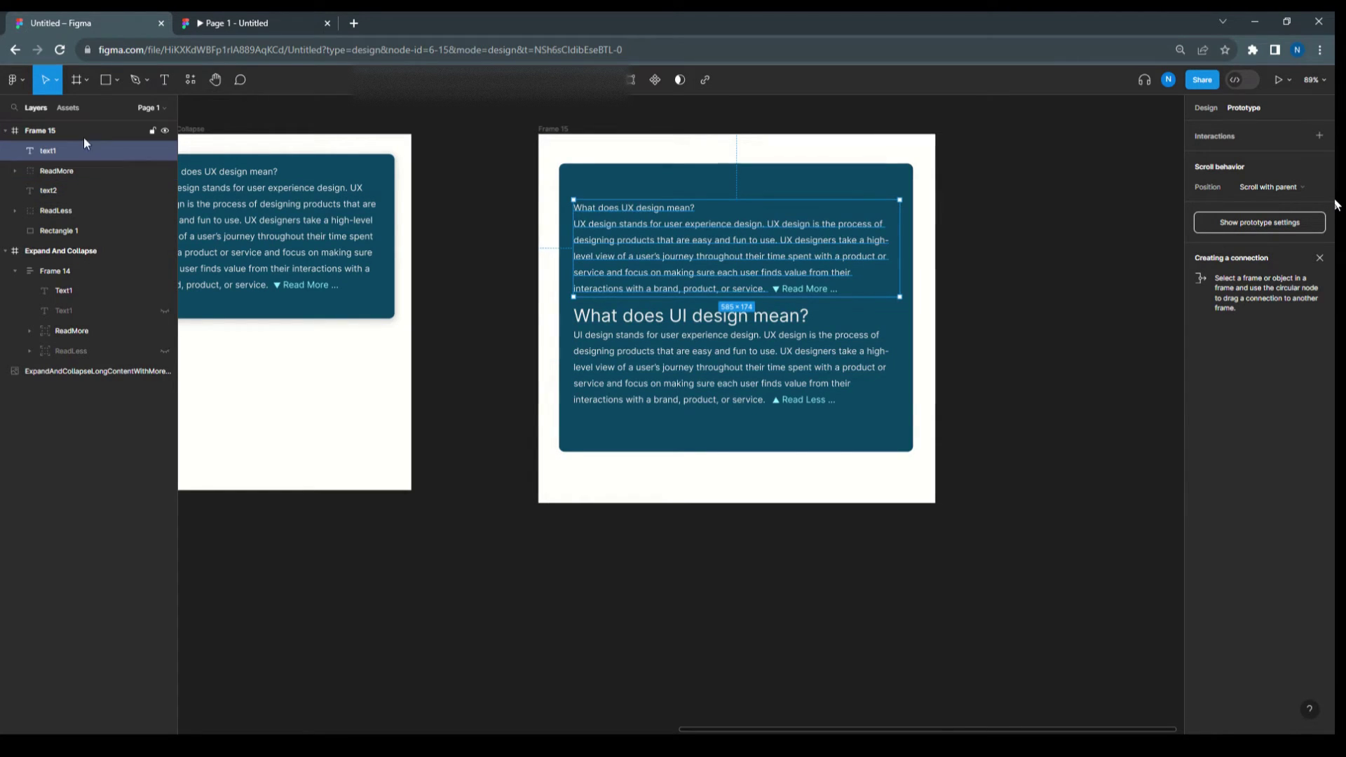
left_click(54, 208)
left_click(54, 194)
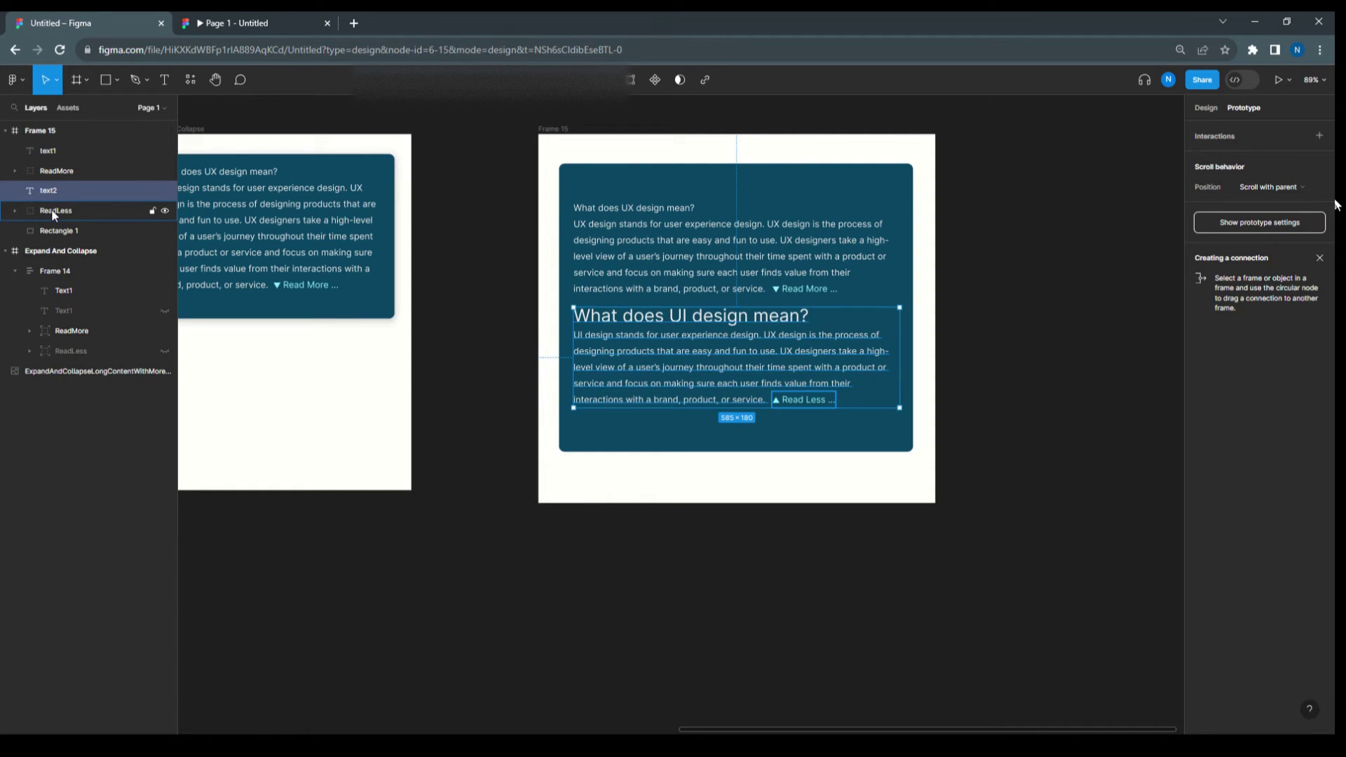
left_click(52, 209)
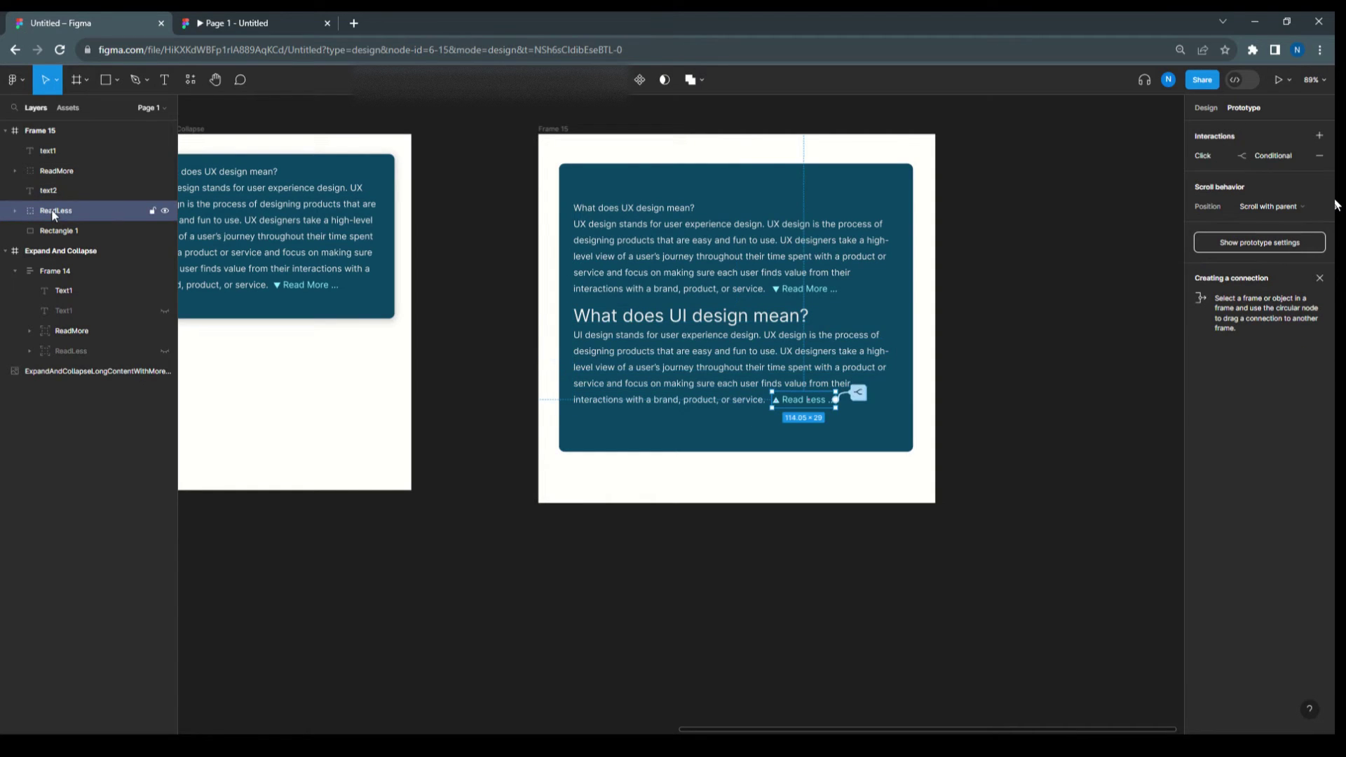
left_click(57, 152)
Step: Write the if expression of the ReadMore group's second conditional as Readmore == false
left_click(58, 172)
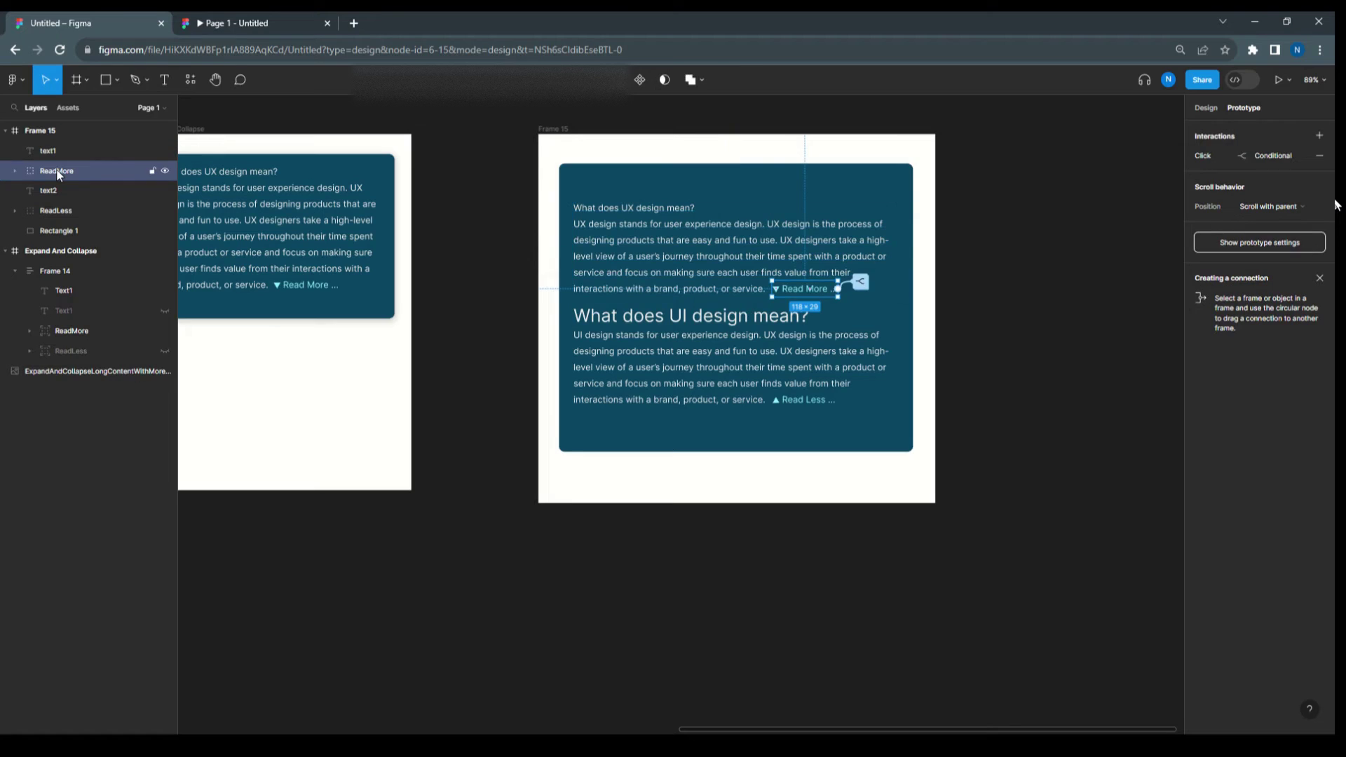
left_click(1200, 155)
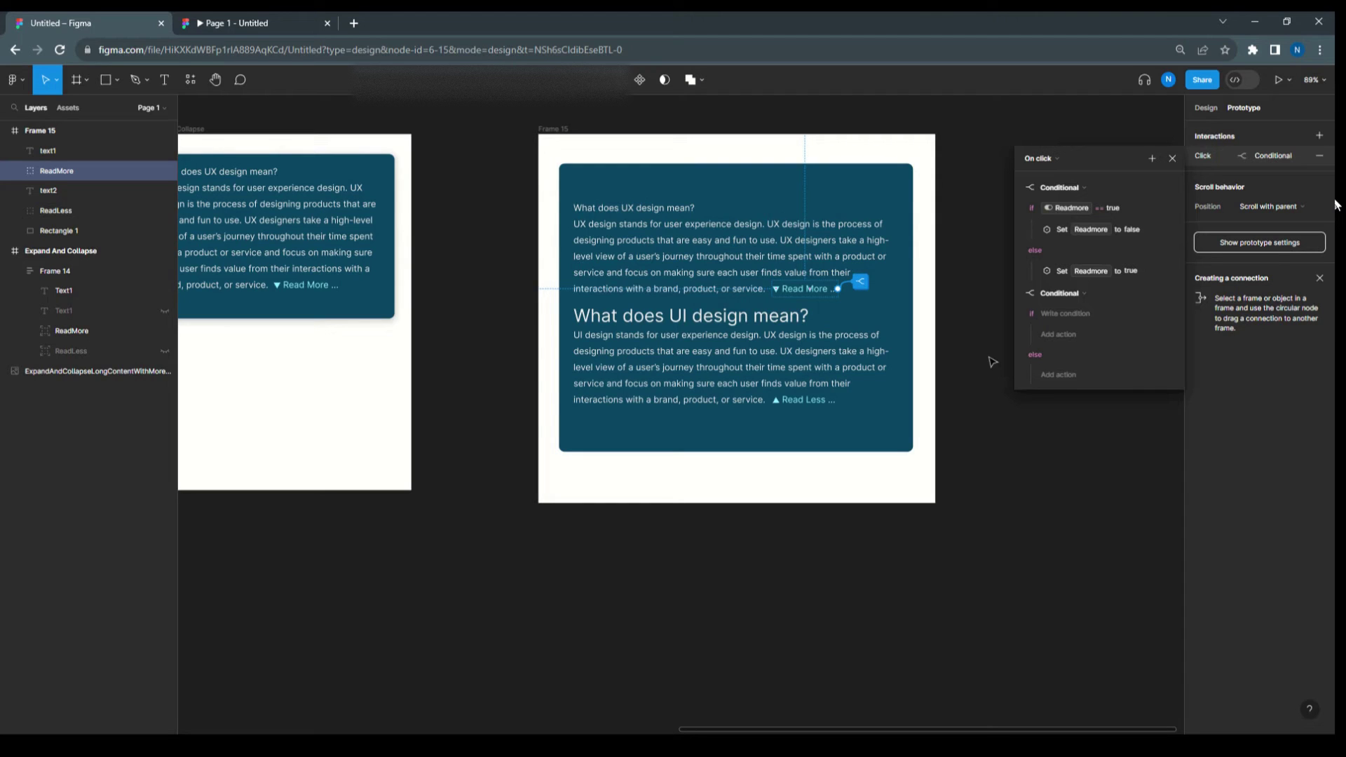
left_click(1059, 315)
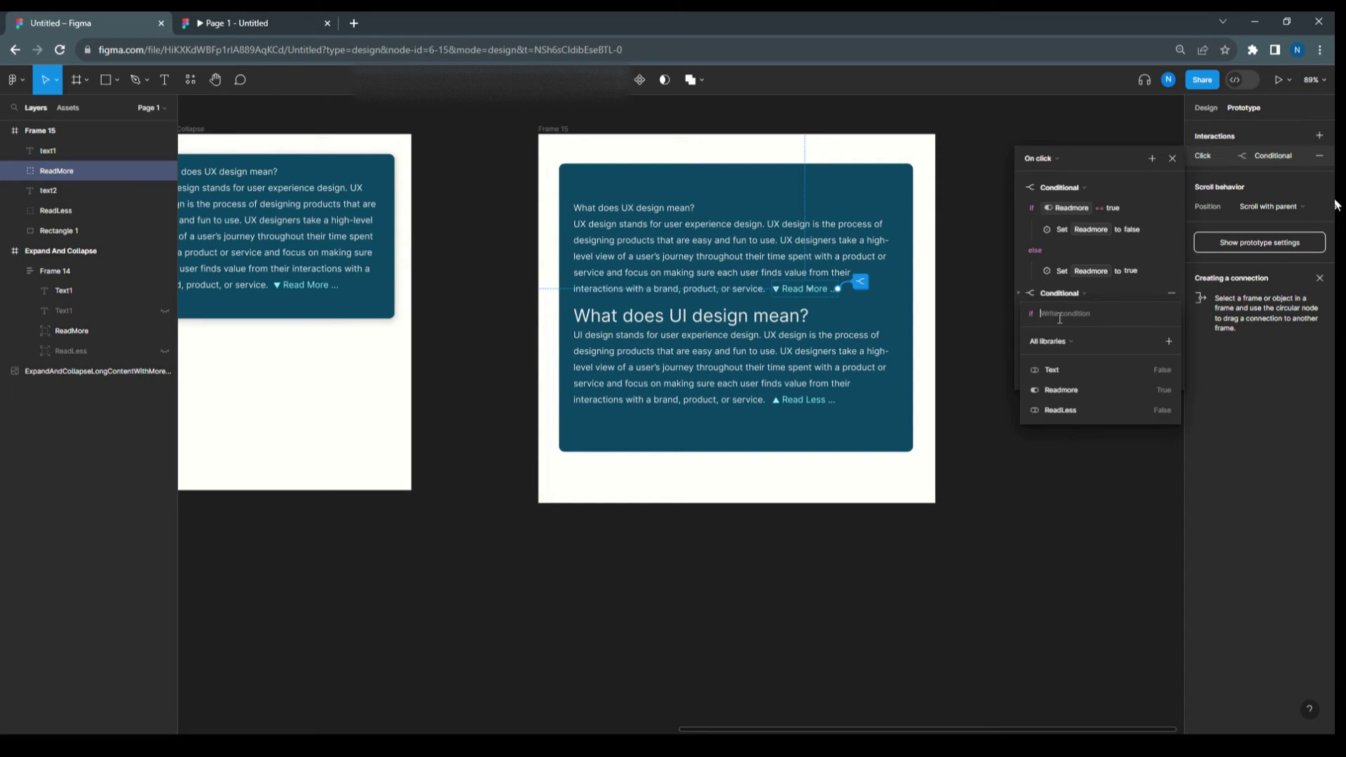
left_click(1064, 388)
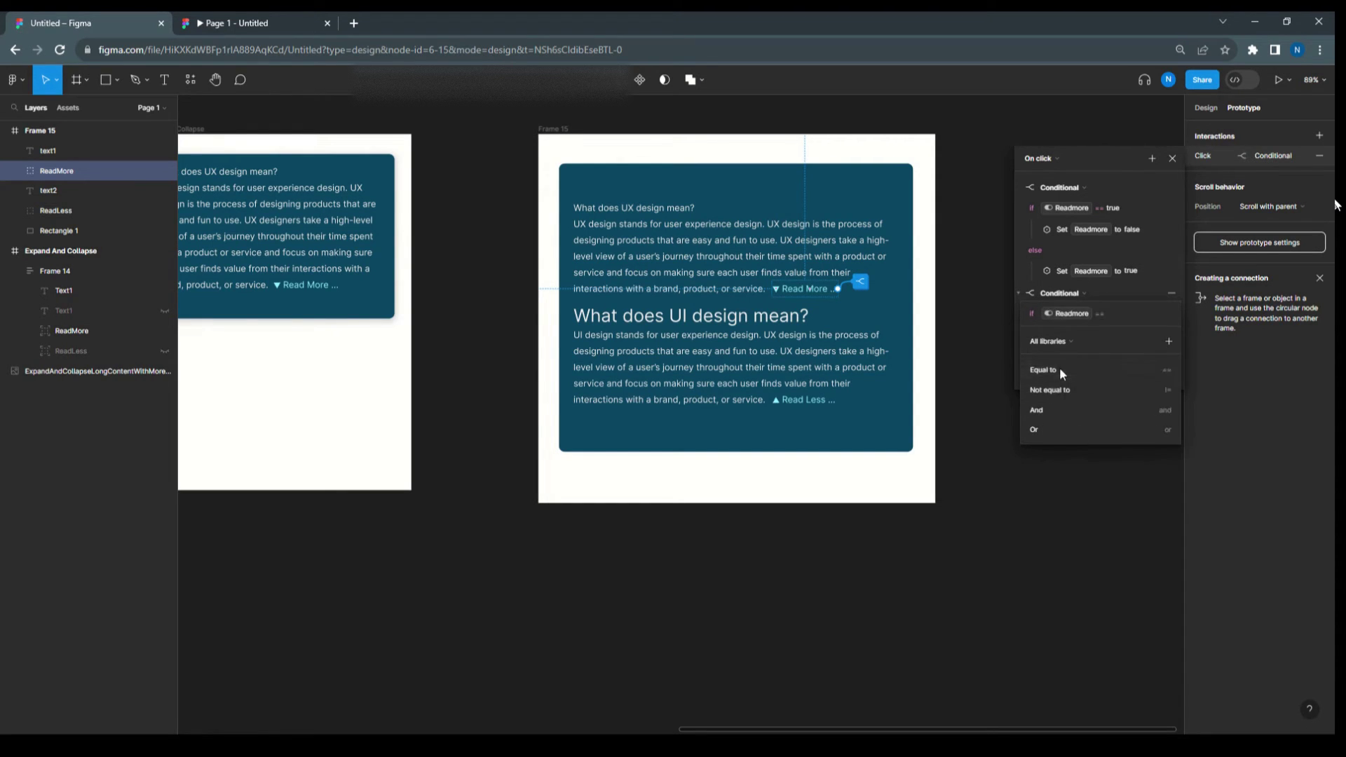
left_click(1058, 368)
left_click(1048, 384)
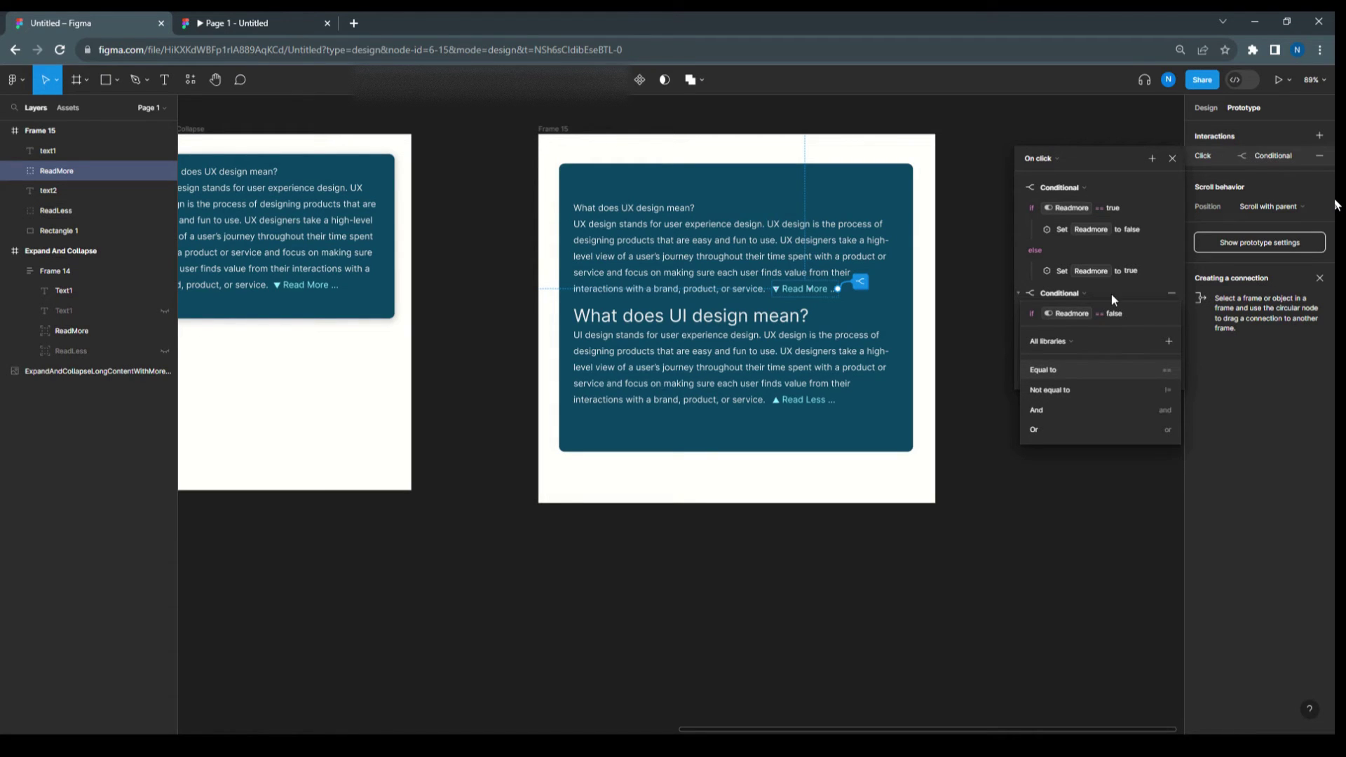
left_click(1112, 293)
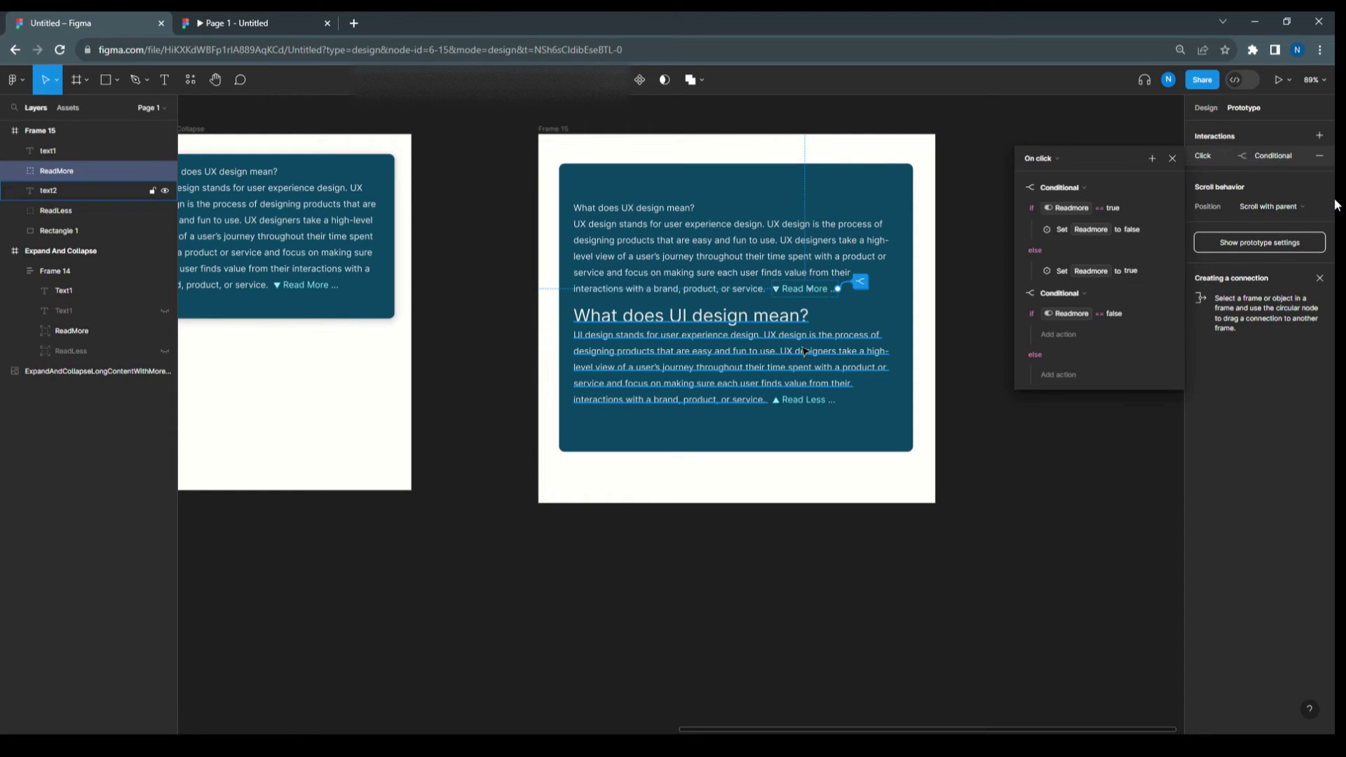
Step: Add a Set variable action under the second conditional's if branch that sets Text to true
left_click(1065, 335)
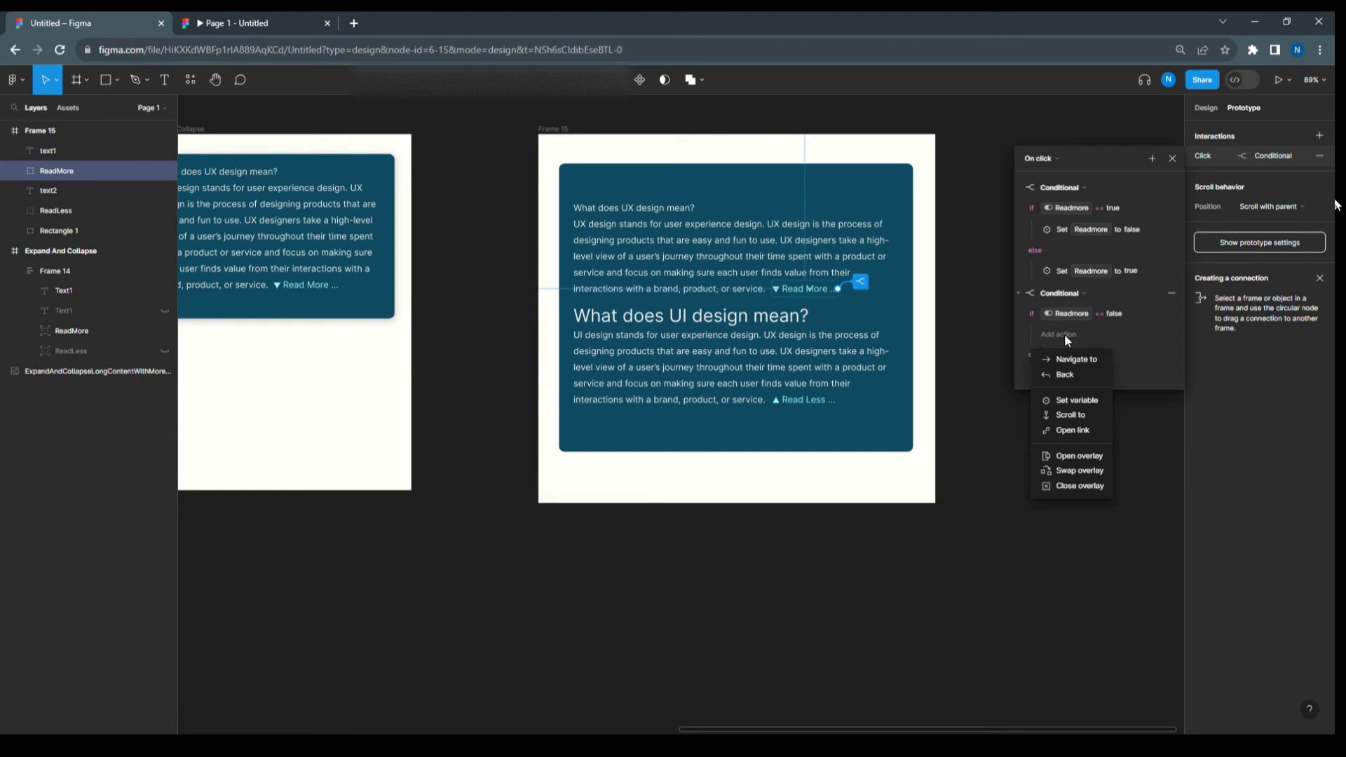
left_click(1073, 400)
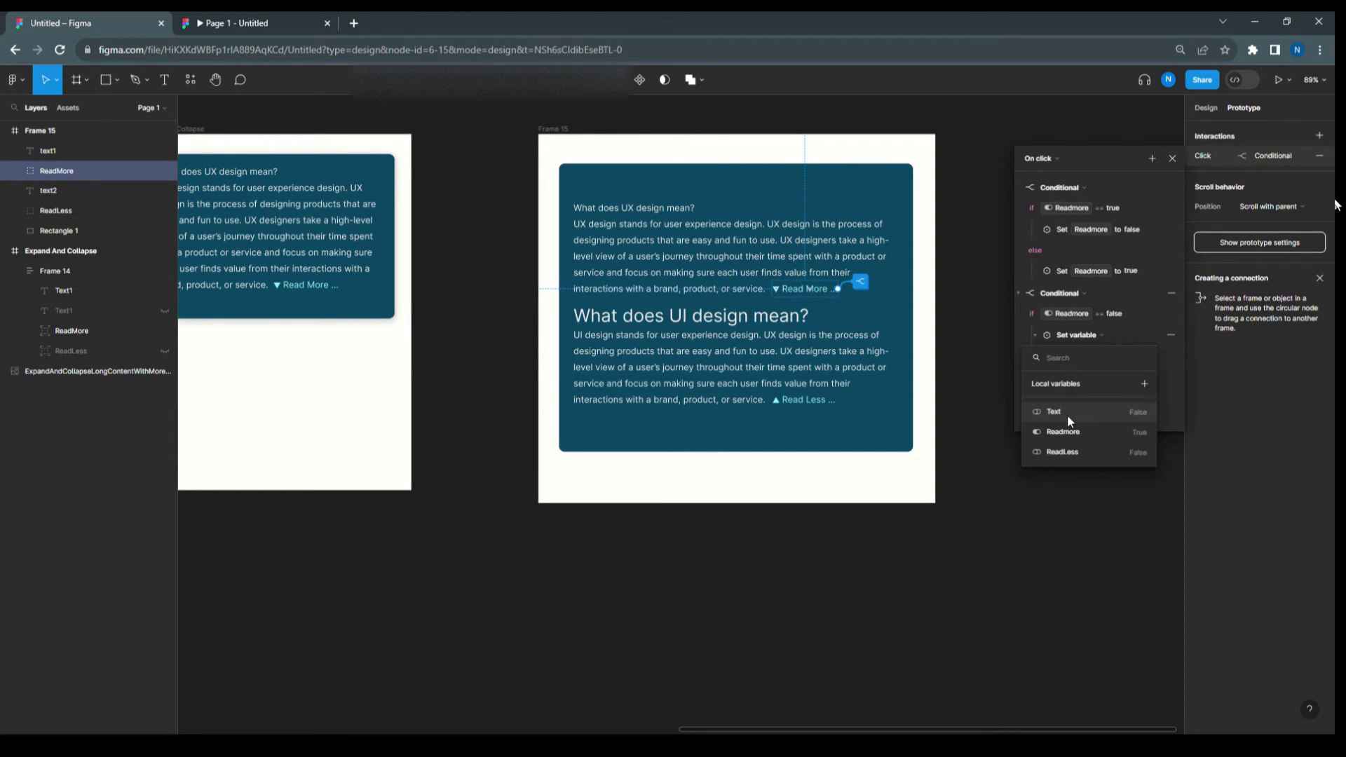
left_click(1067, 413)
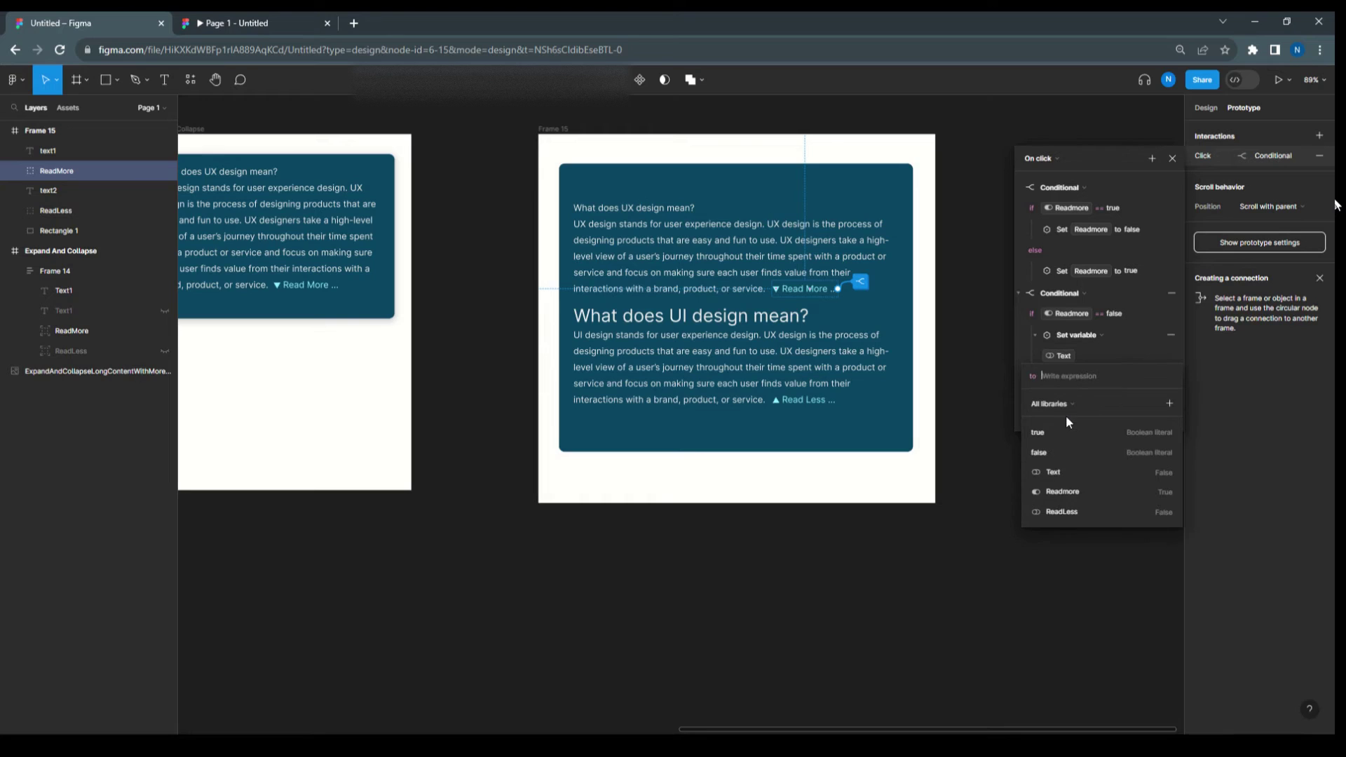
left_click(1101, 355)
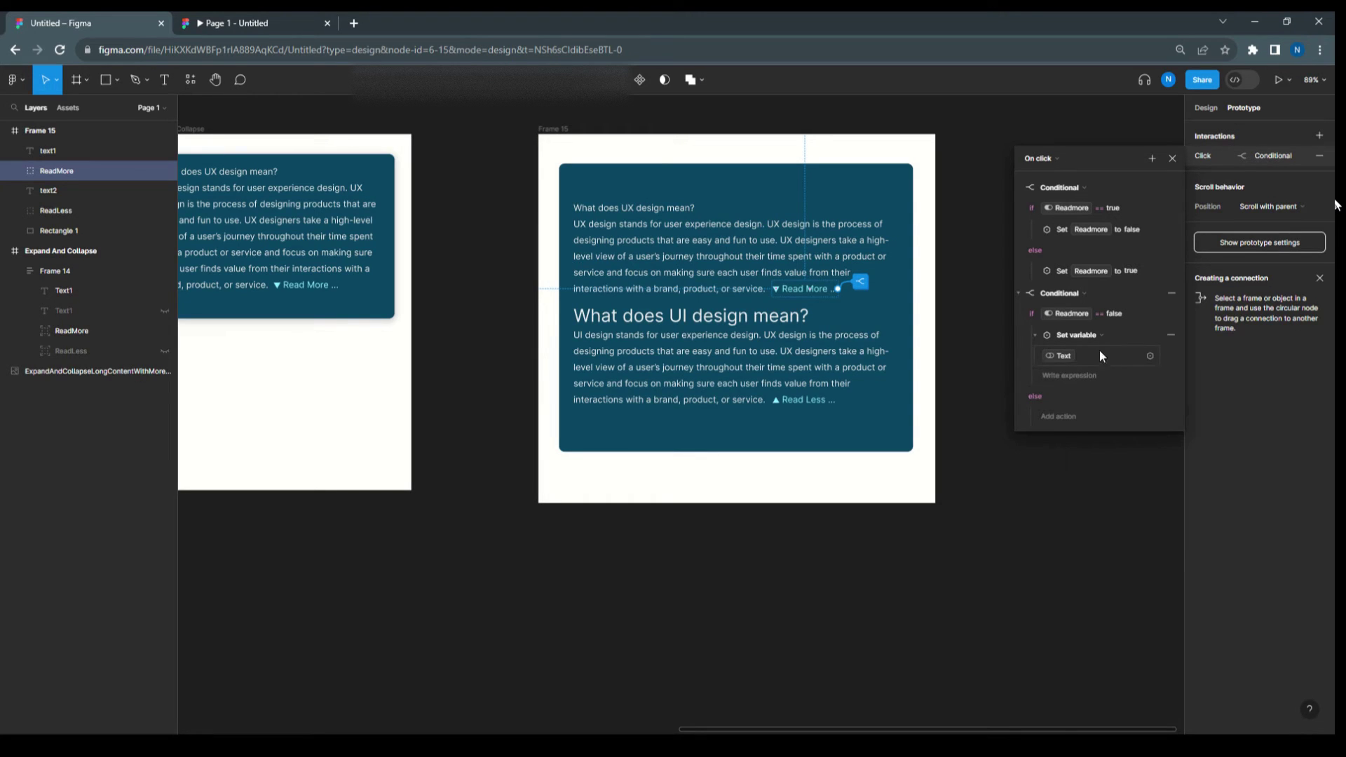
left_click(1061, 375)
type("true")
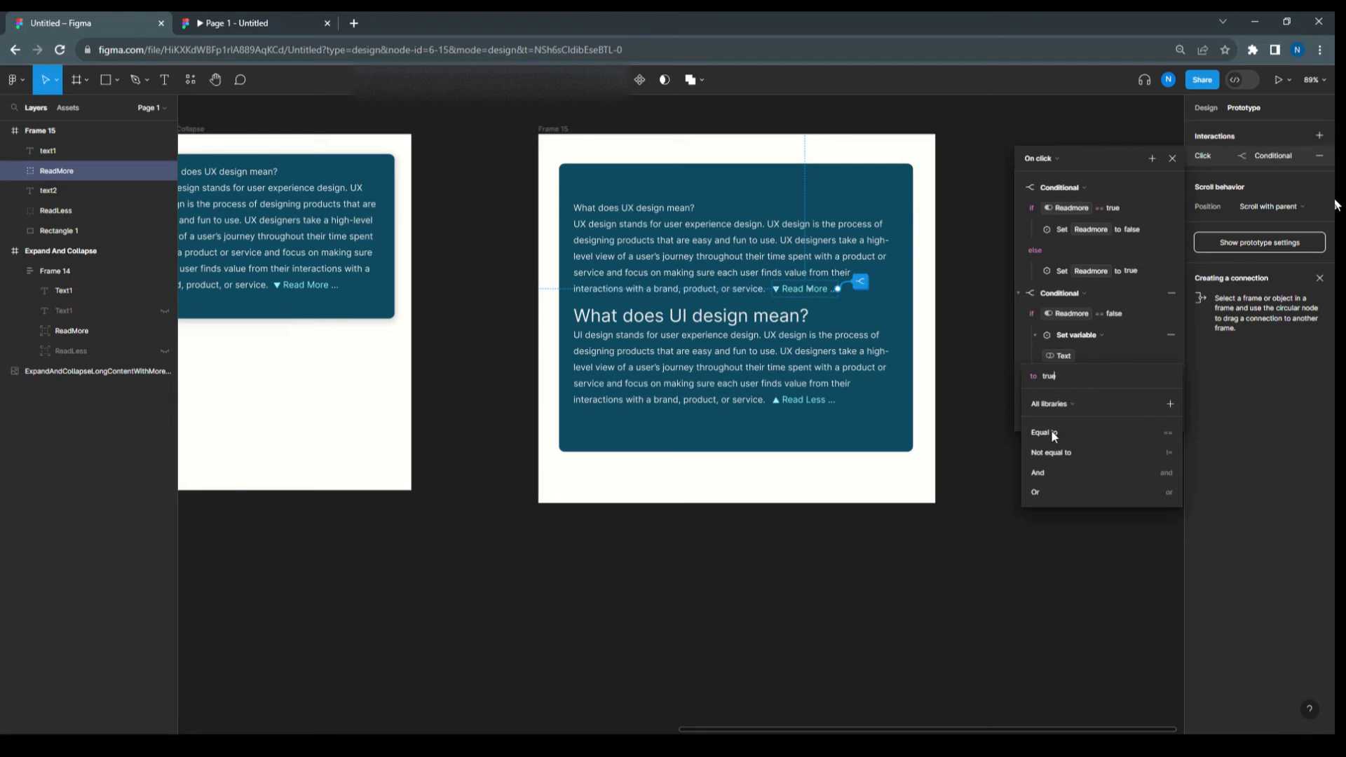
left_click(1110, 353)
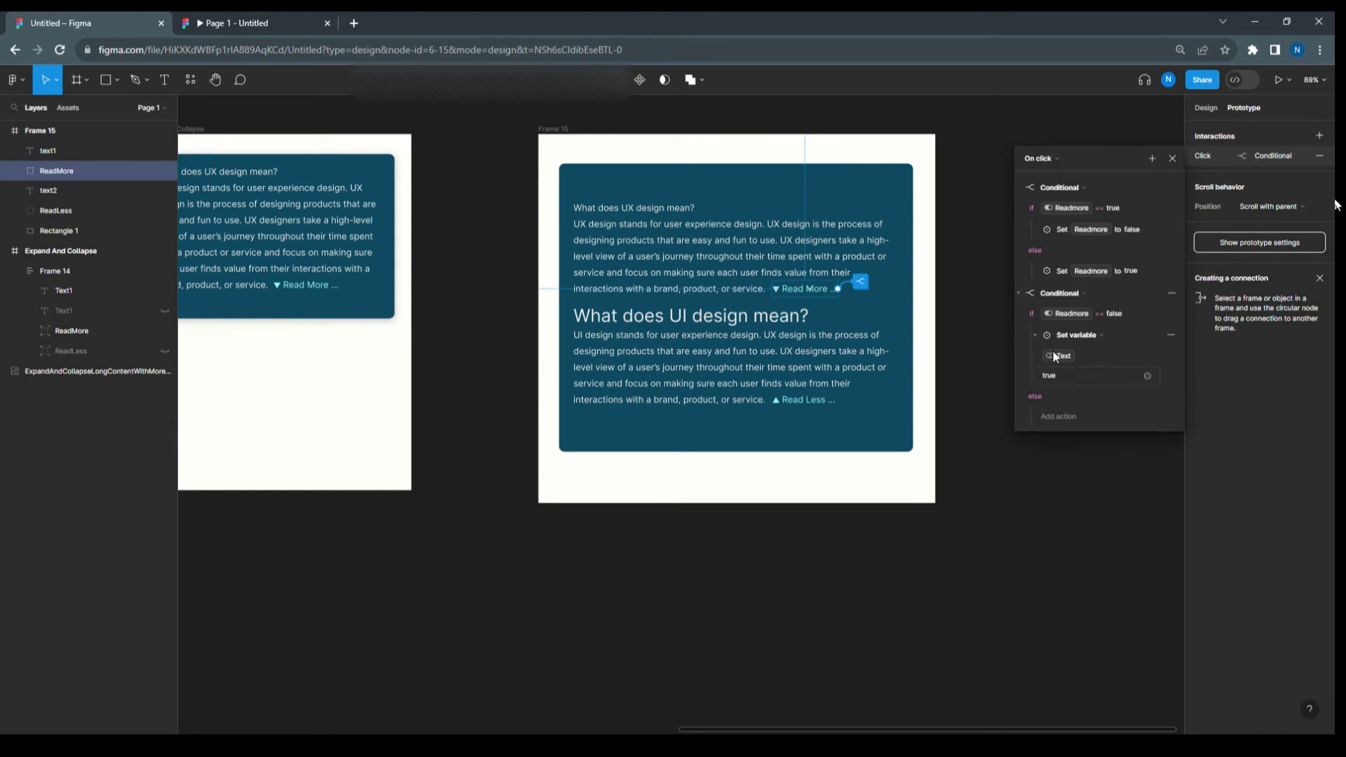
Step: Add a third Conditional action to the On click interaction with the if expression Readmore == false
left_click(1151, 159)
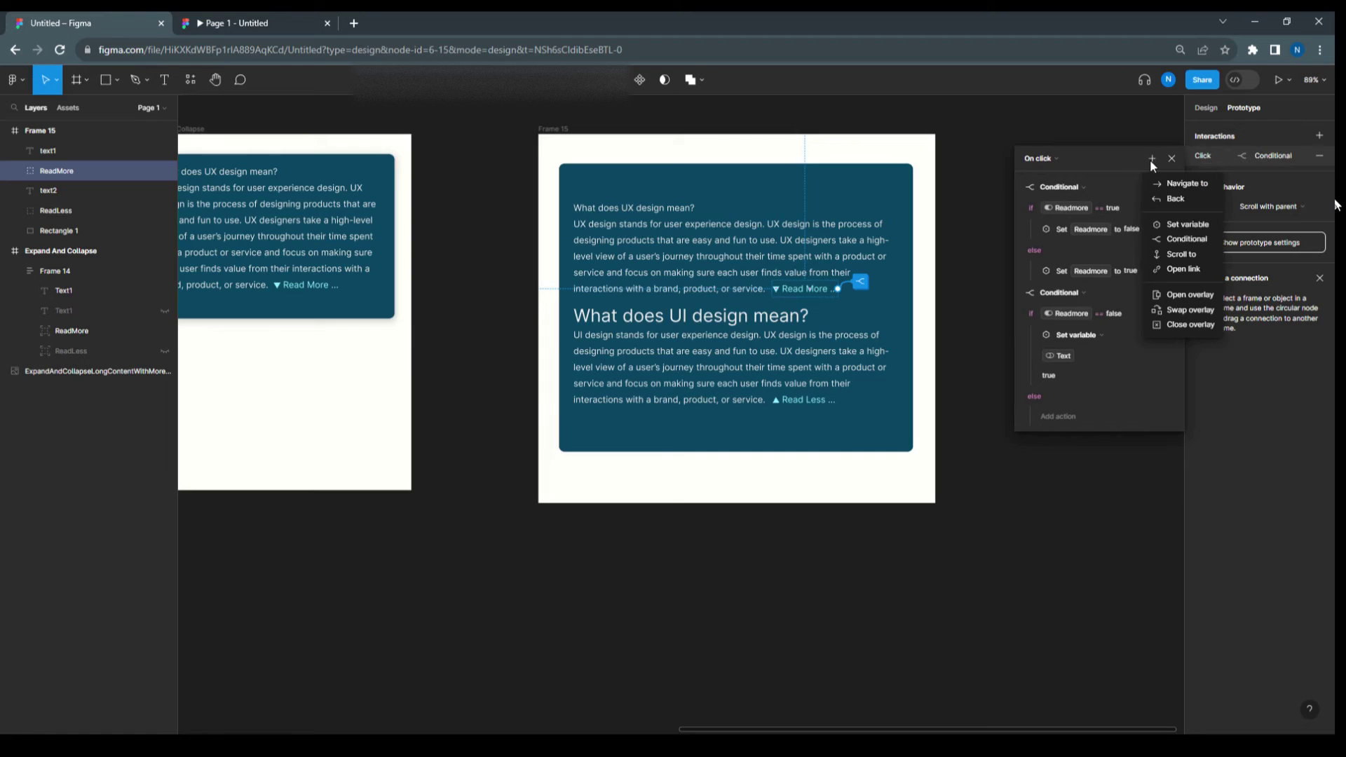
left_click(1162, 239)
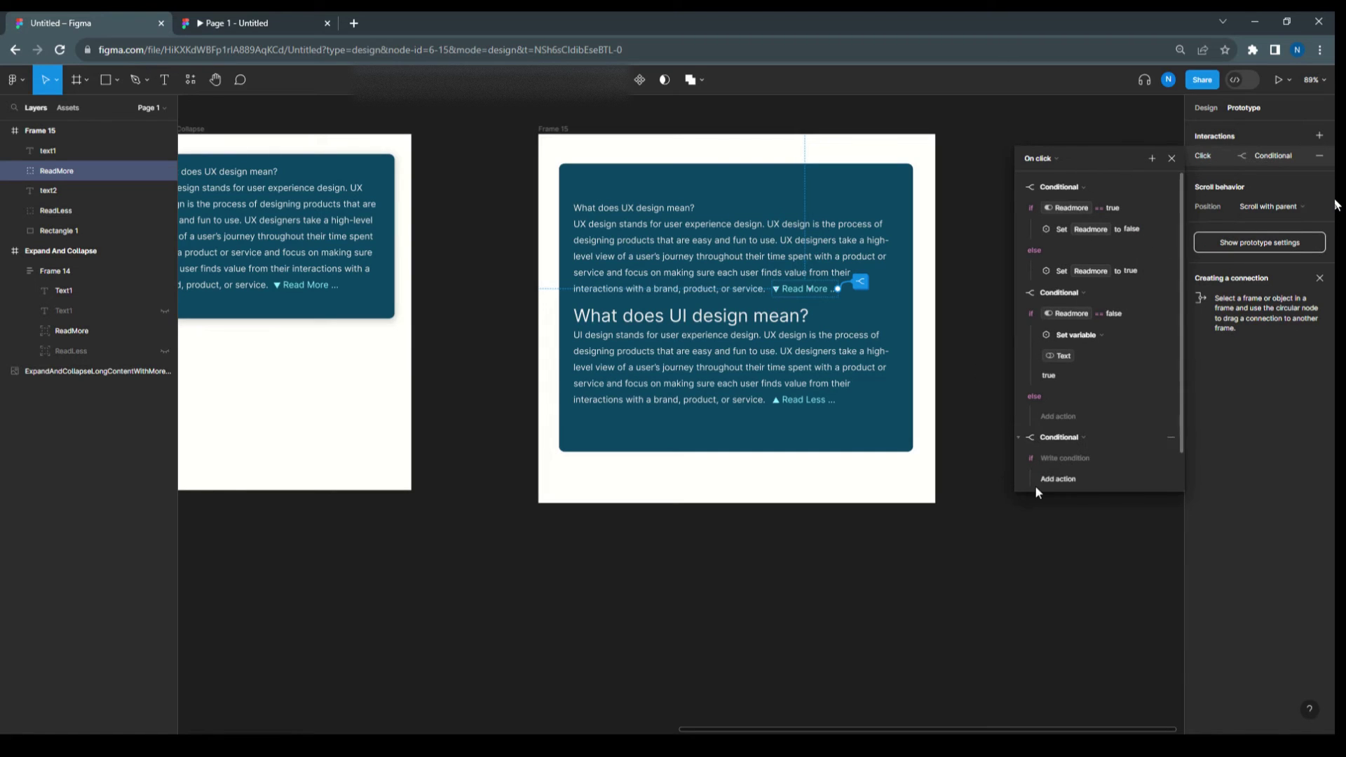
left_click(1058, 455)
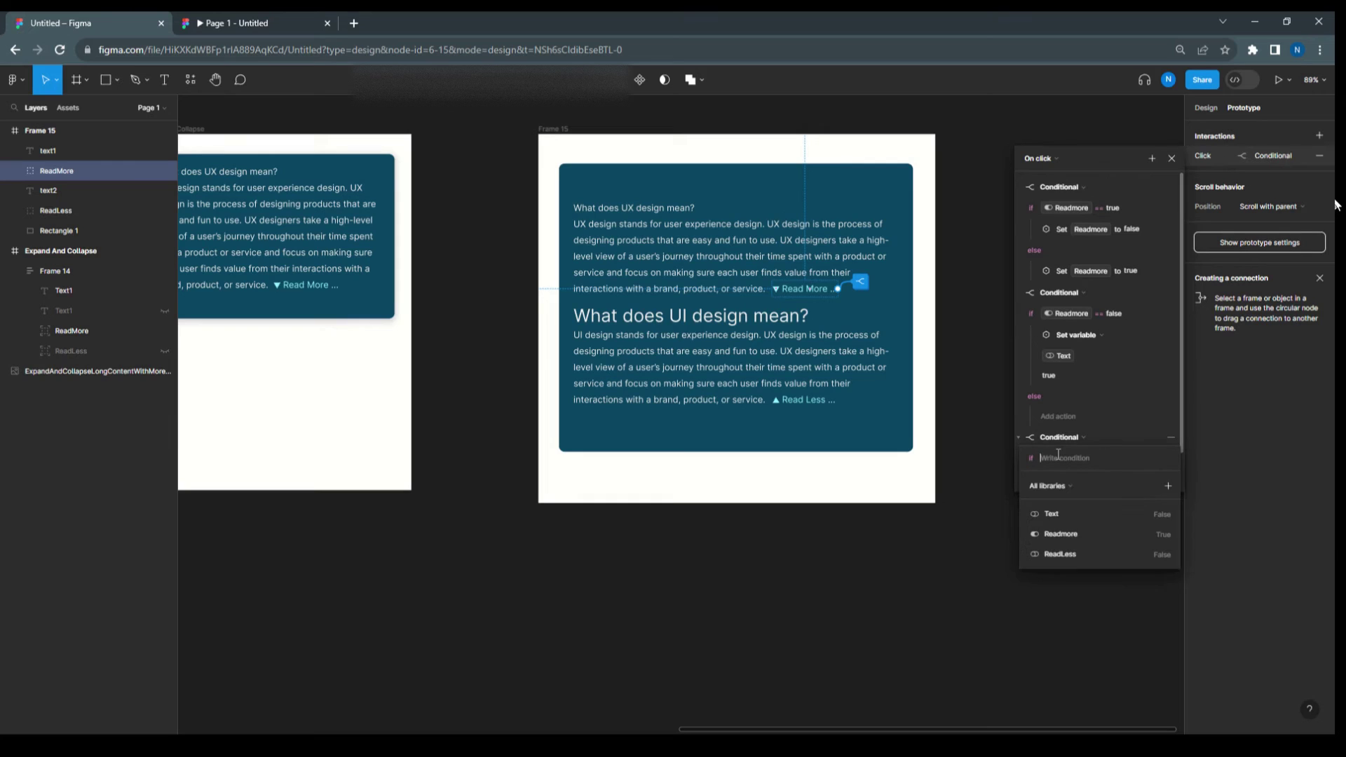
left_click(1062, 534)
type("==")
left_click(1037, 534)
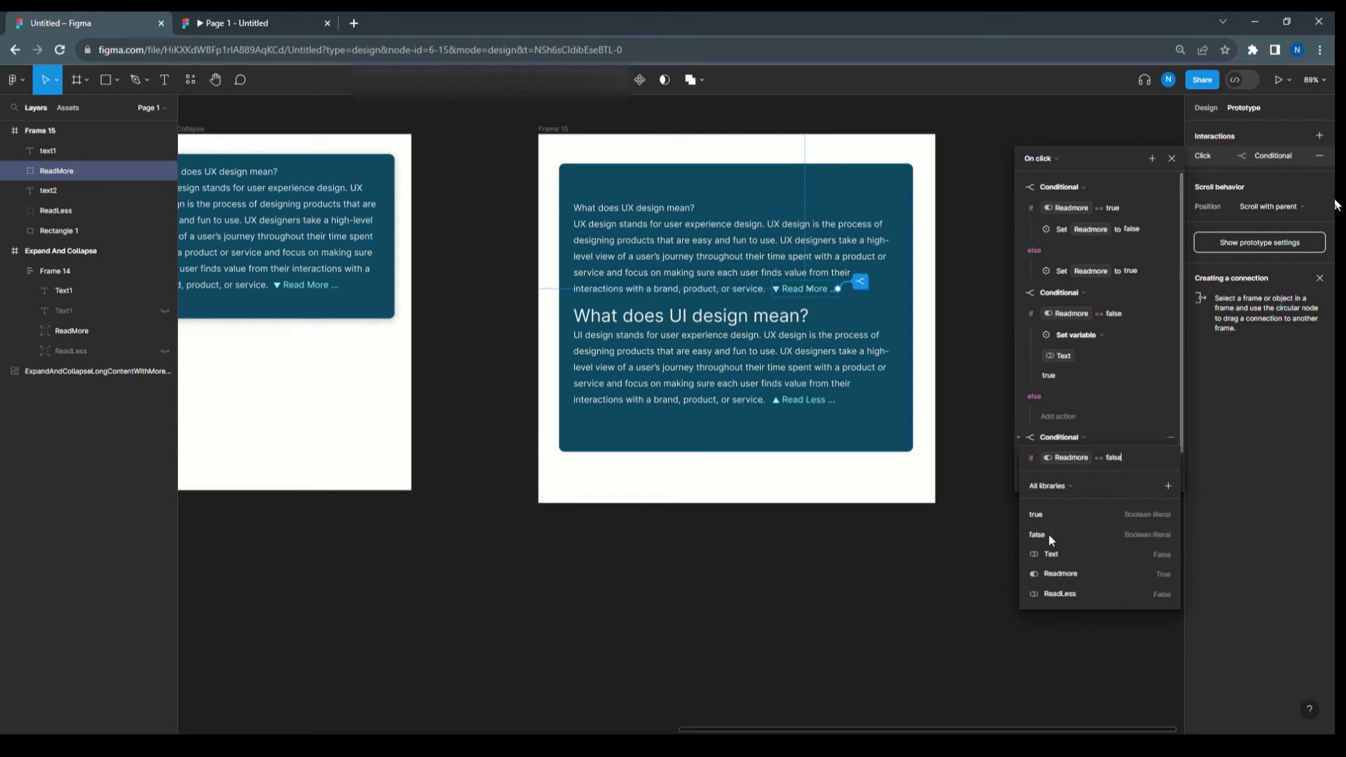
Step: Add a Set variable action under the third conditional's if branch that sets ReadLess to true
left_click(1071, 477)
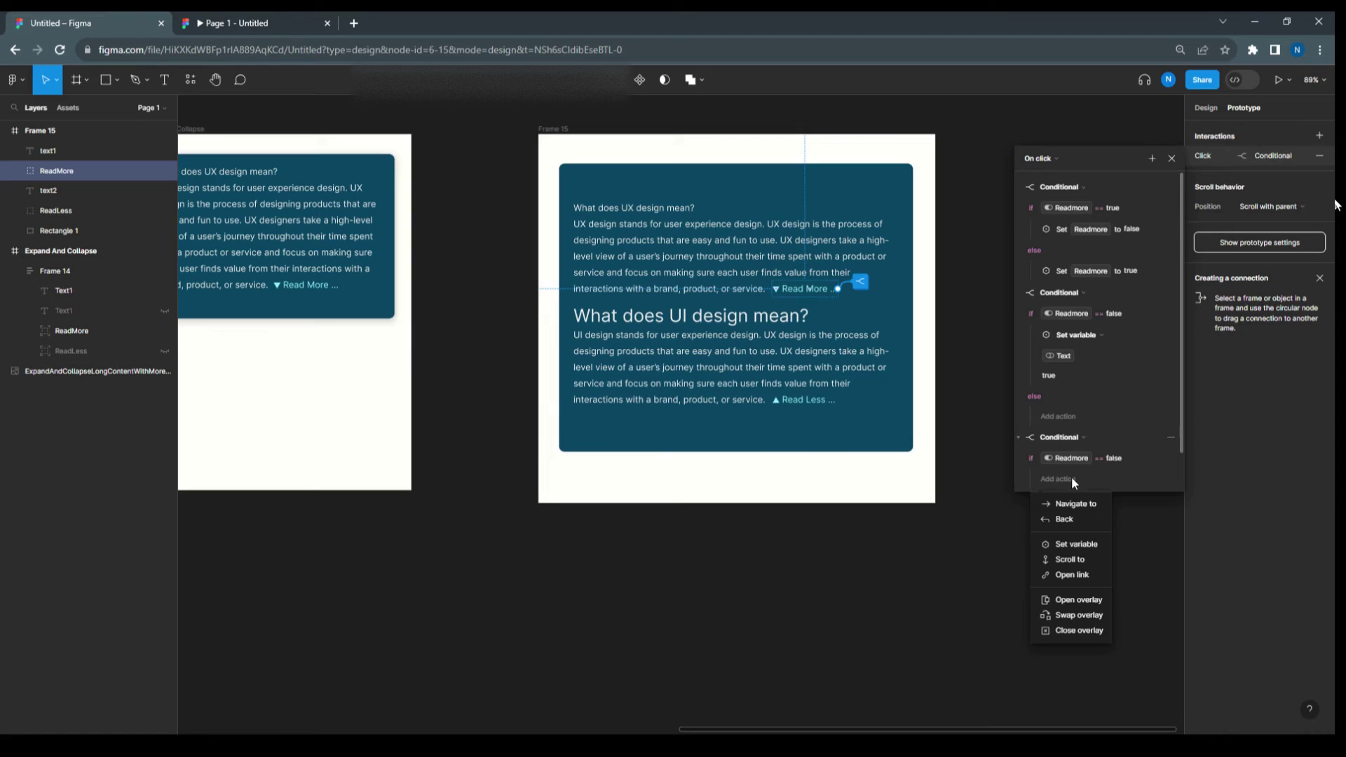
left_click(1069, 544)
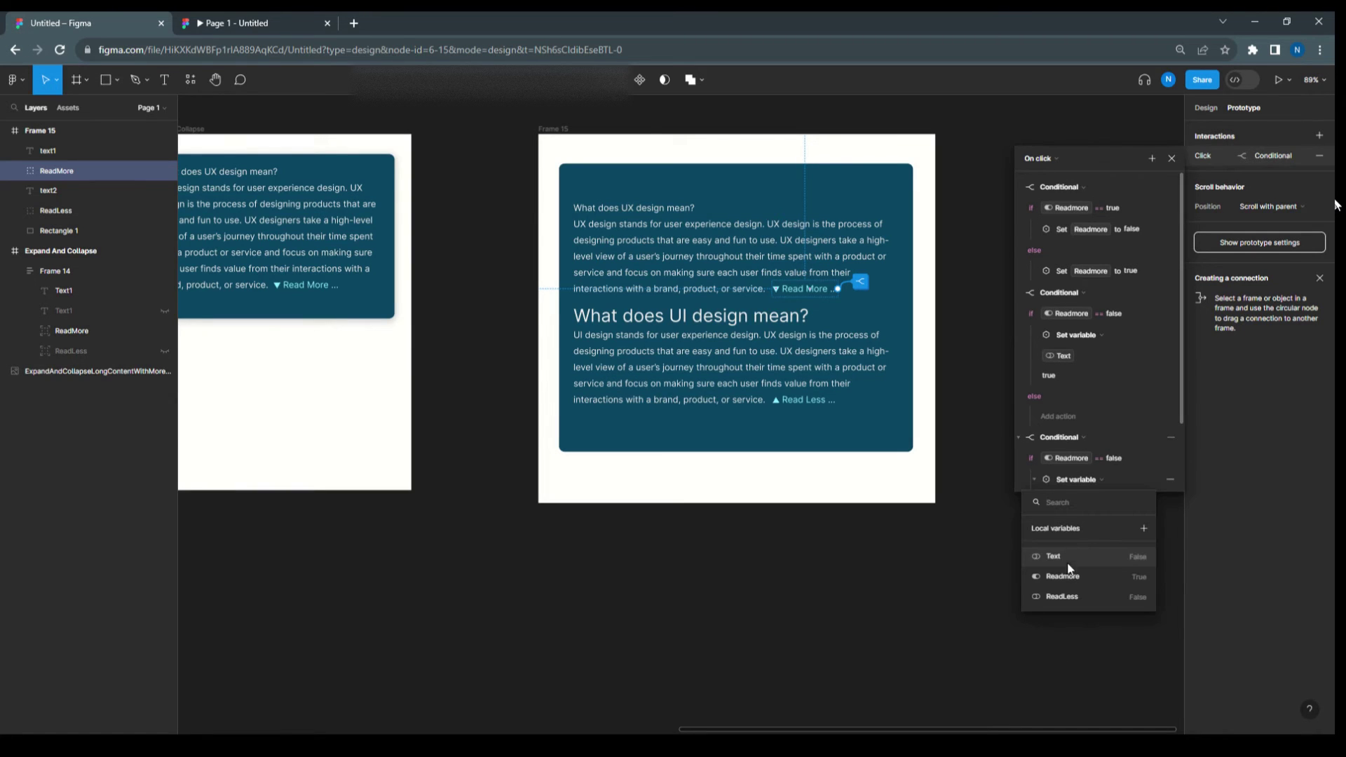
left_click(1068, 596)
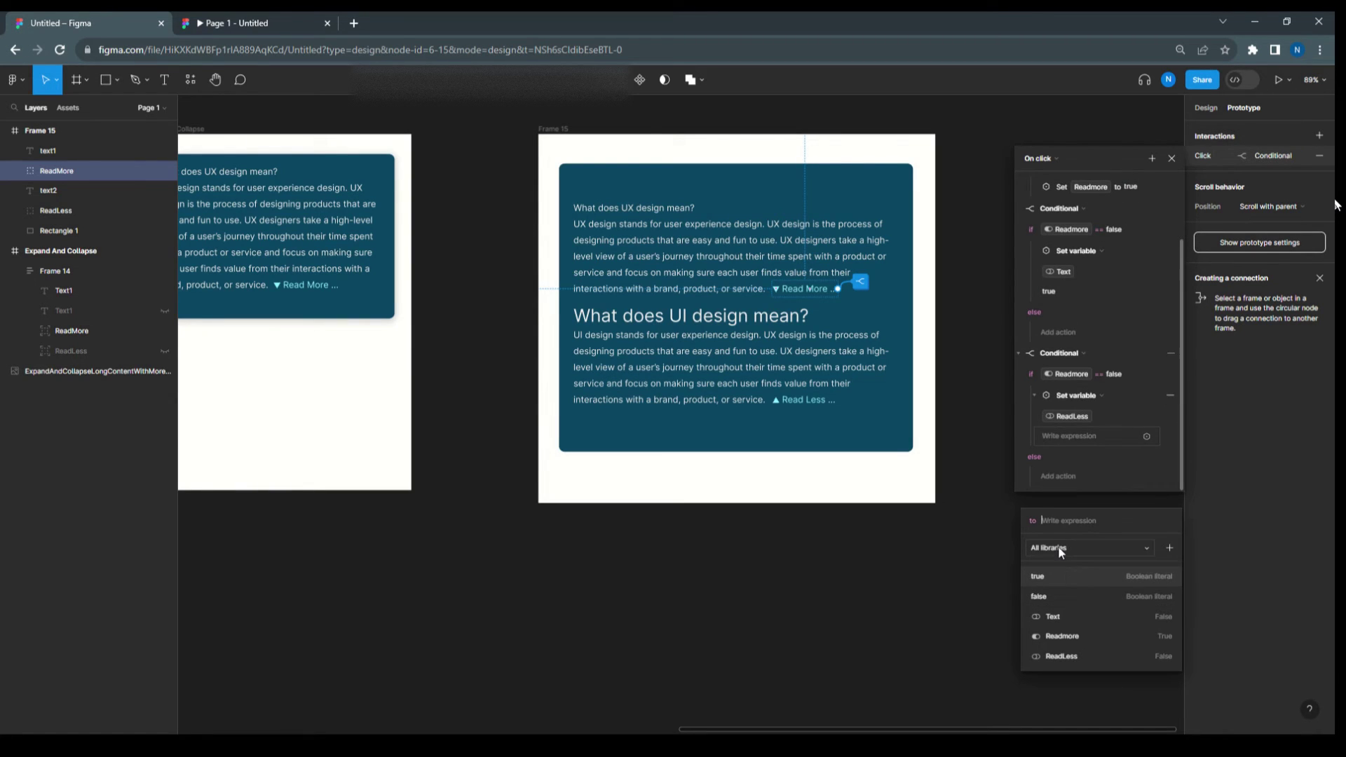
left_click(1055, 574)
key("Return")
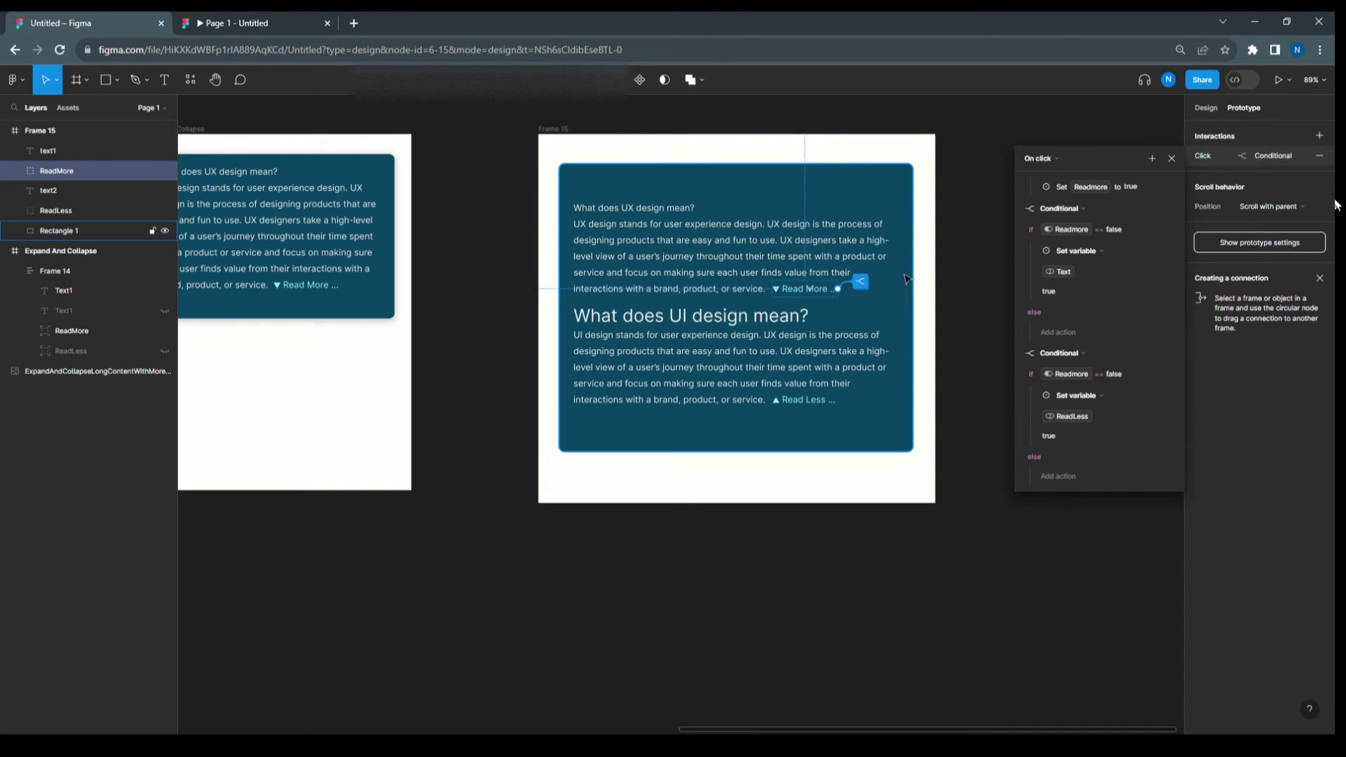
Step: Remove the existing click interaction from the ReadLess group in Frame 15
left_click(1170, 160)
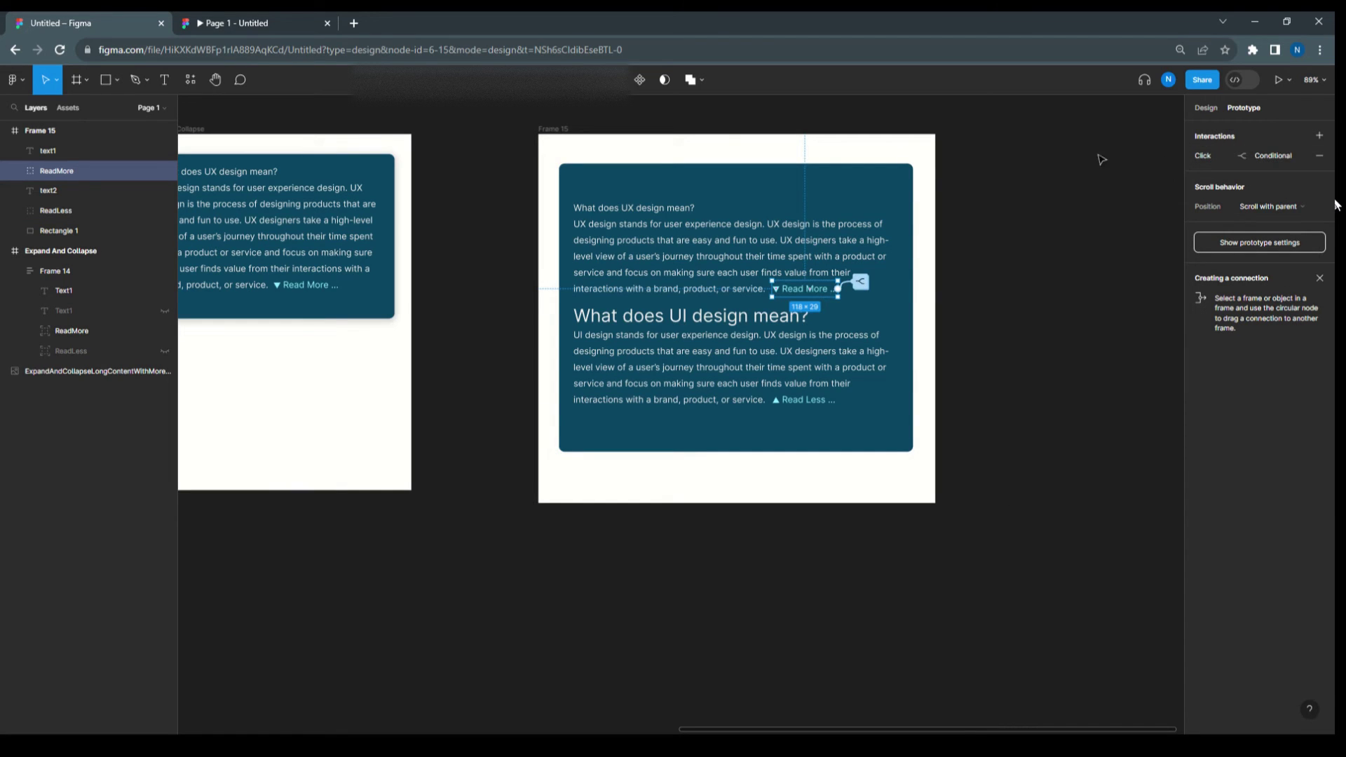
left_click(818, 402)
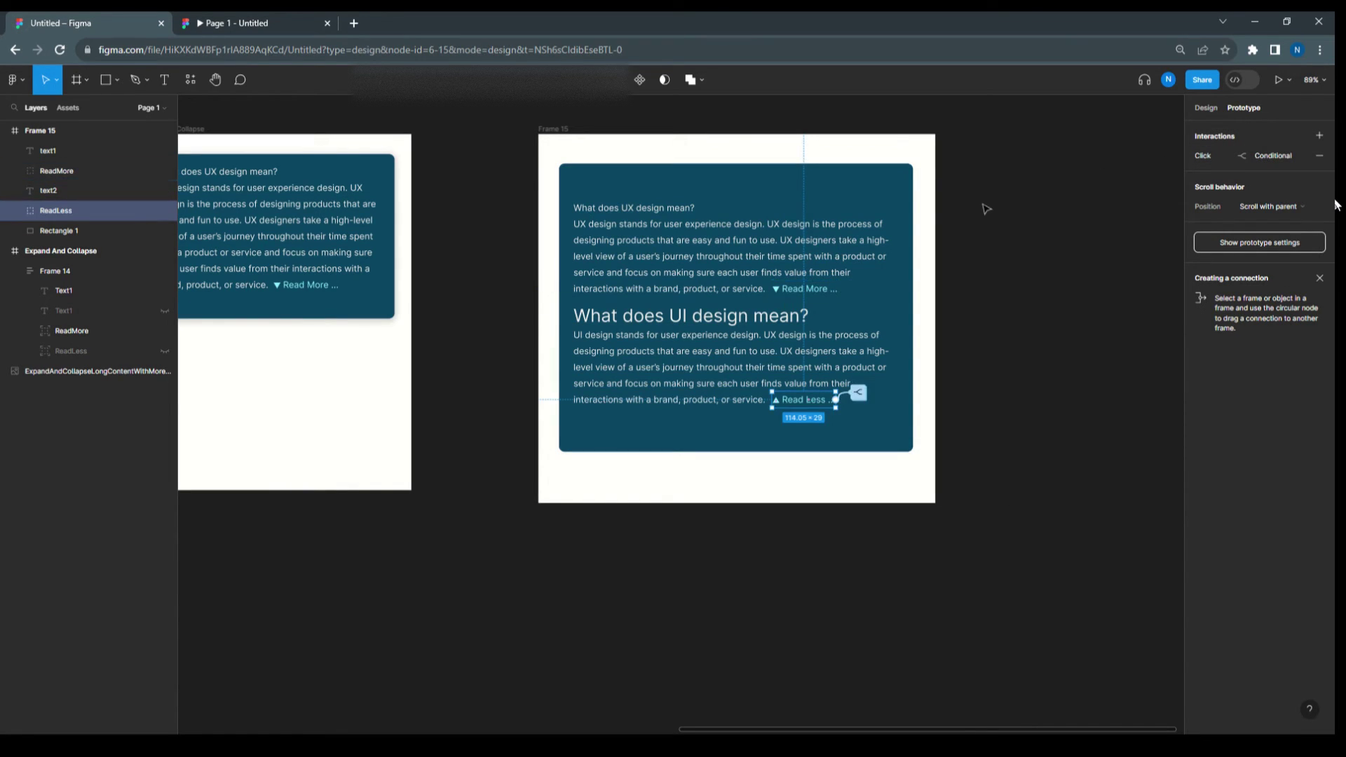
left_click(1319, 158)
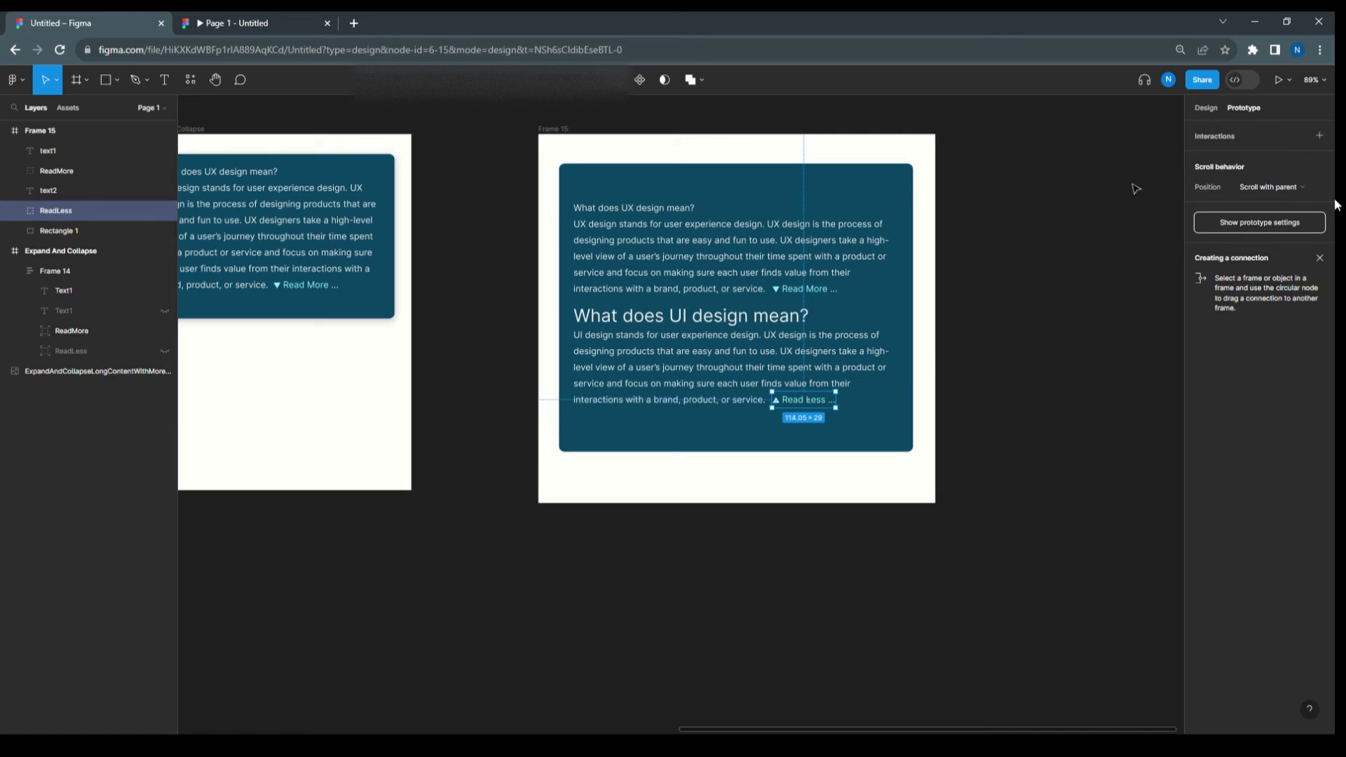
Step: Add an On click interaction to the ReadLess group with a Conditional action whose if expression is ReadLess == true
left_click(1210, 139)
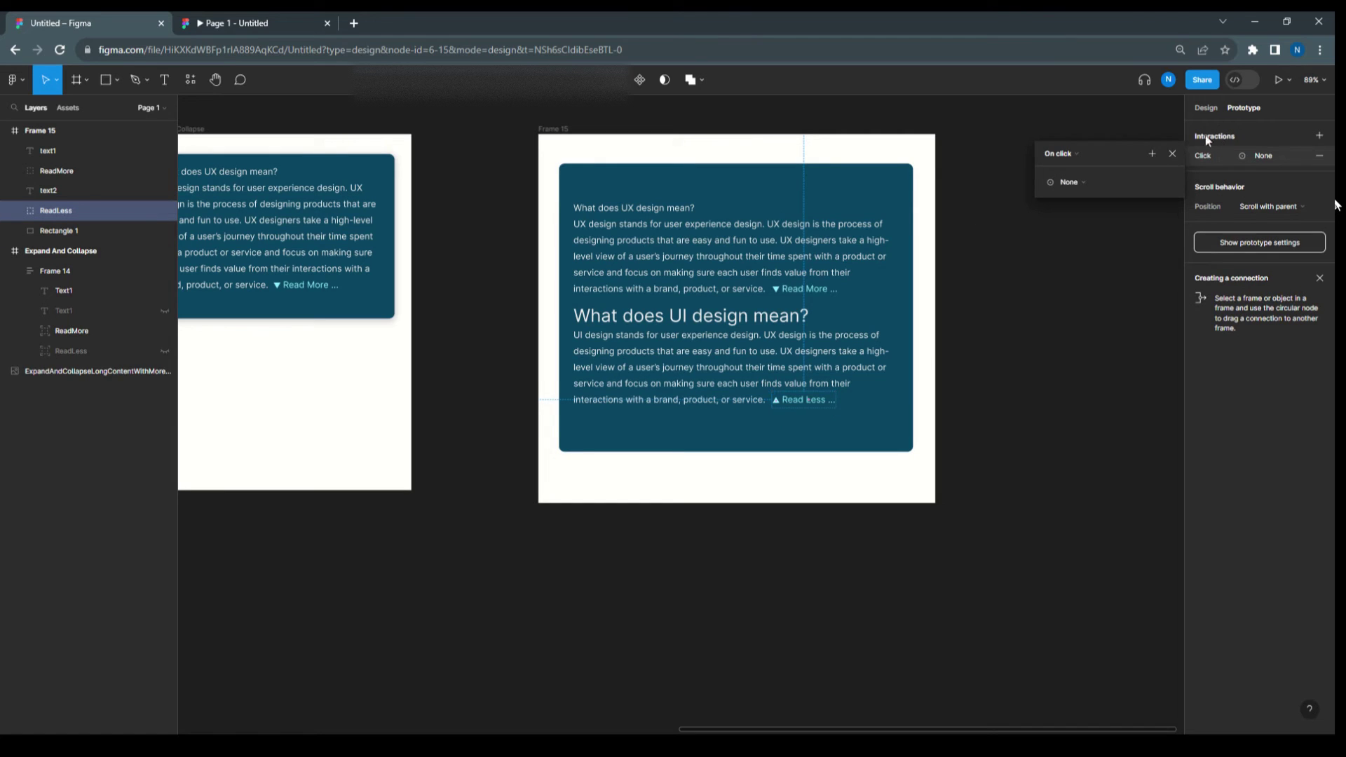
left_click(1096, 182)
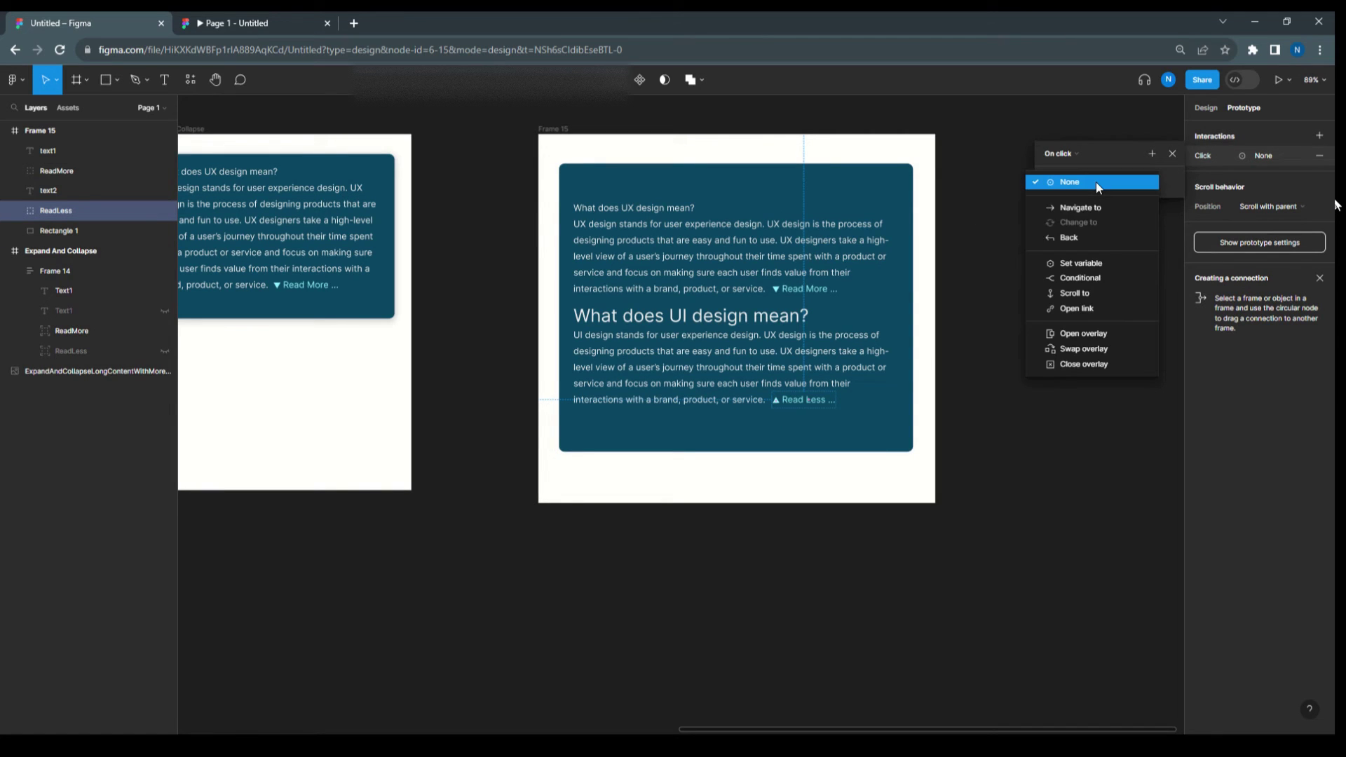
left_click(1088, 276)
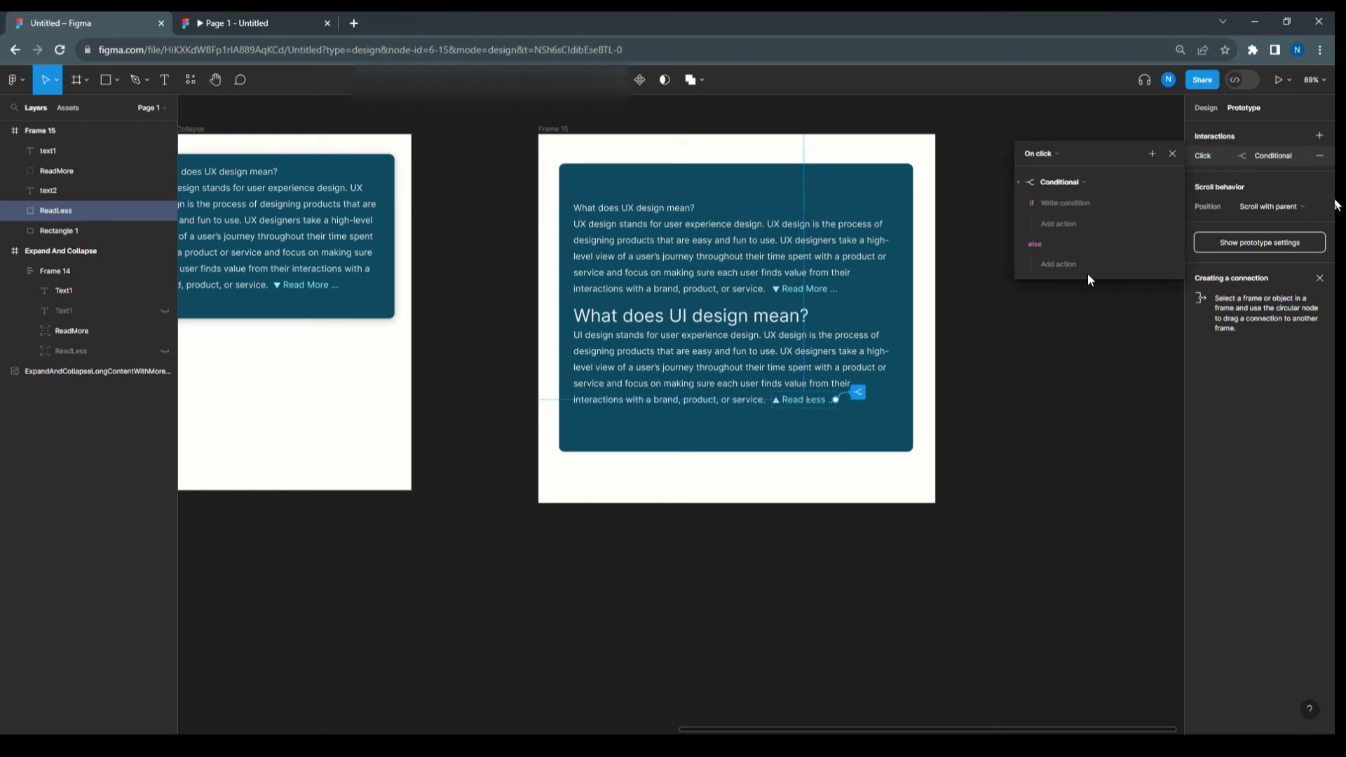
left_click(1053, 201)
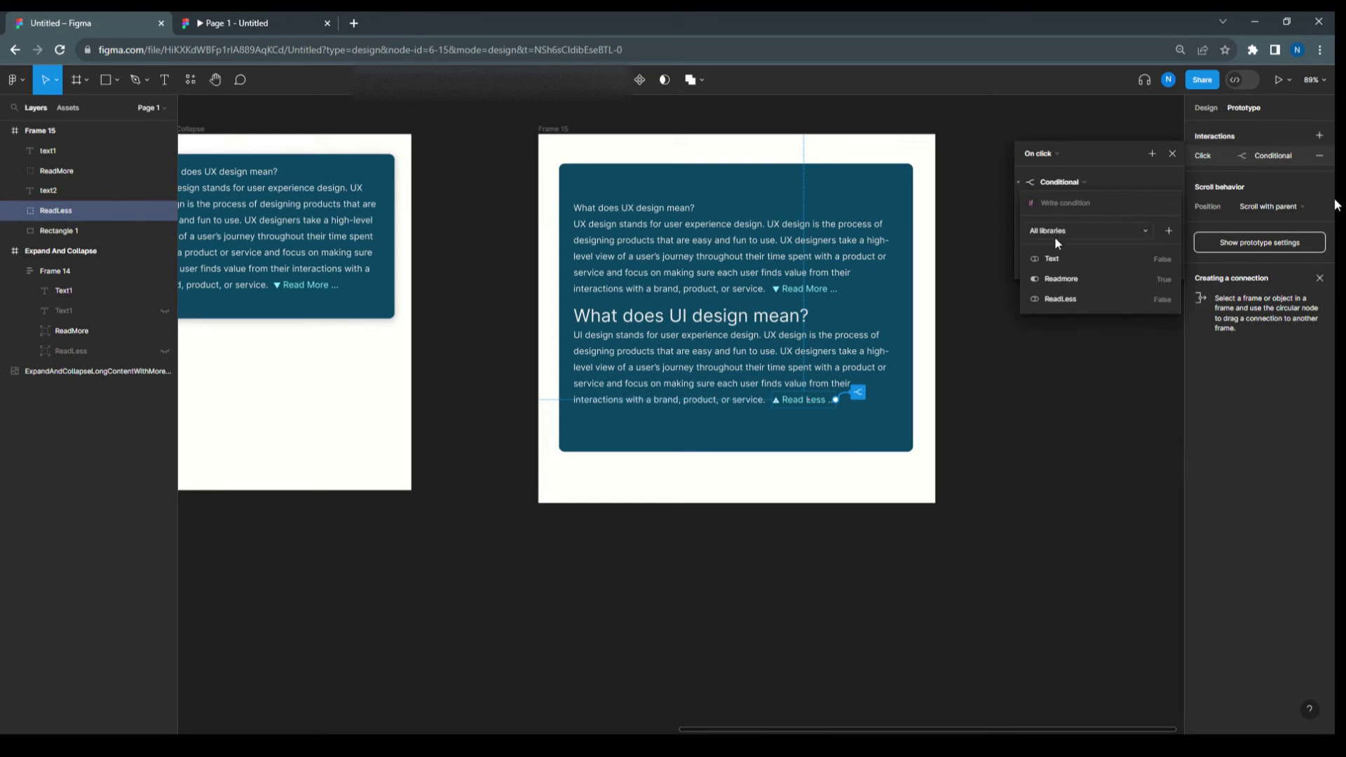
left_click(1062, 296)
left_click(1063, 254)
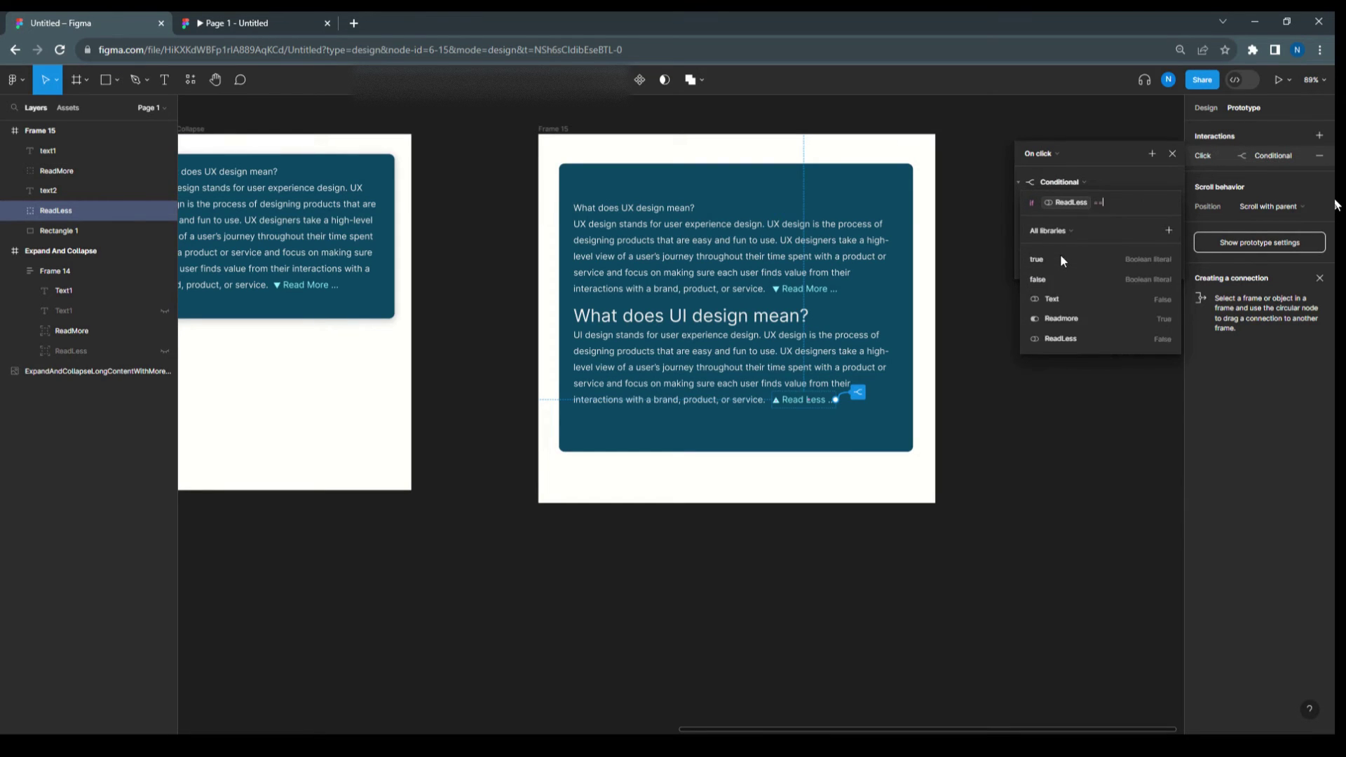
left_click(1050, 261)
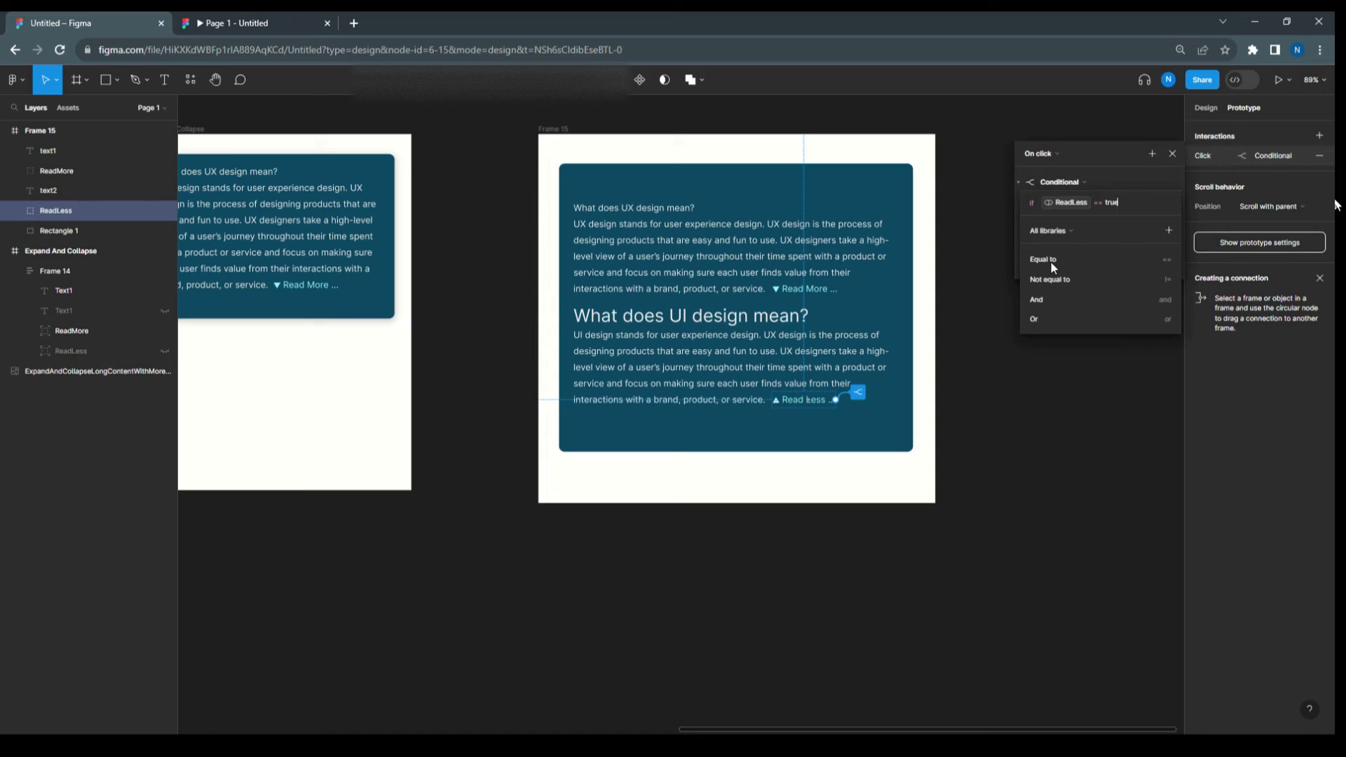
left_click(1099, 155)
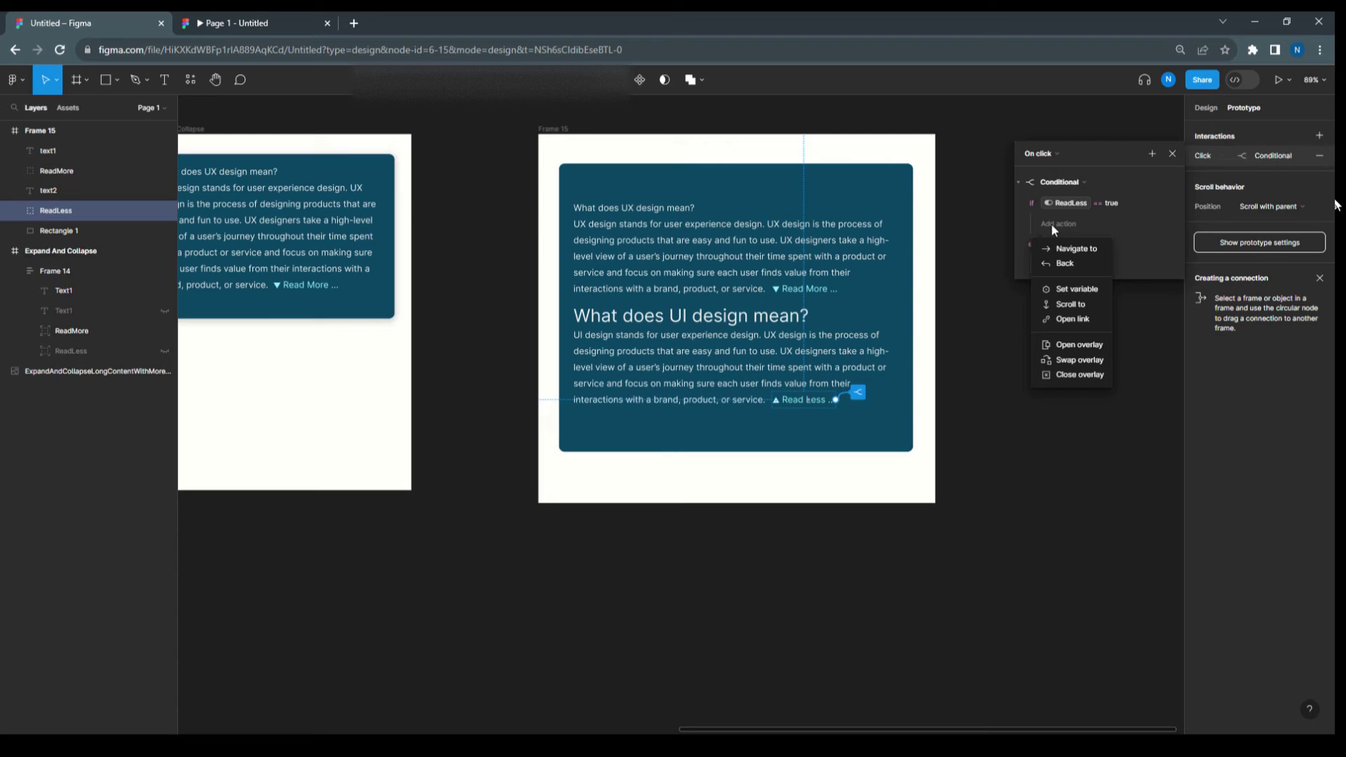
Step: Add a Set variable action under the first conditional's if branch that sets ReadLess to false
left_click(1062, 289)
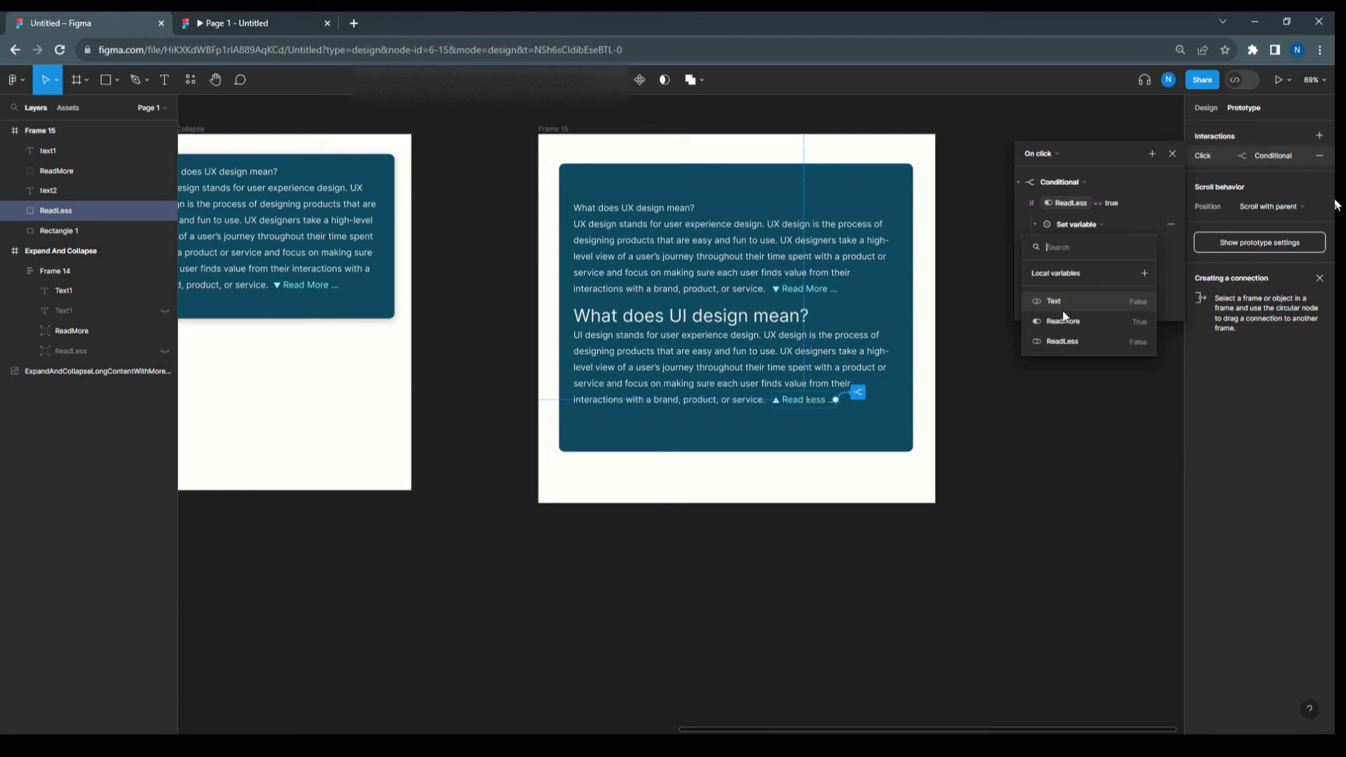
left_click(1065, 341)
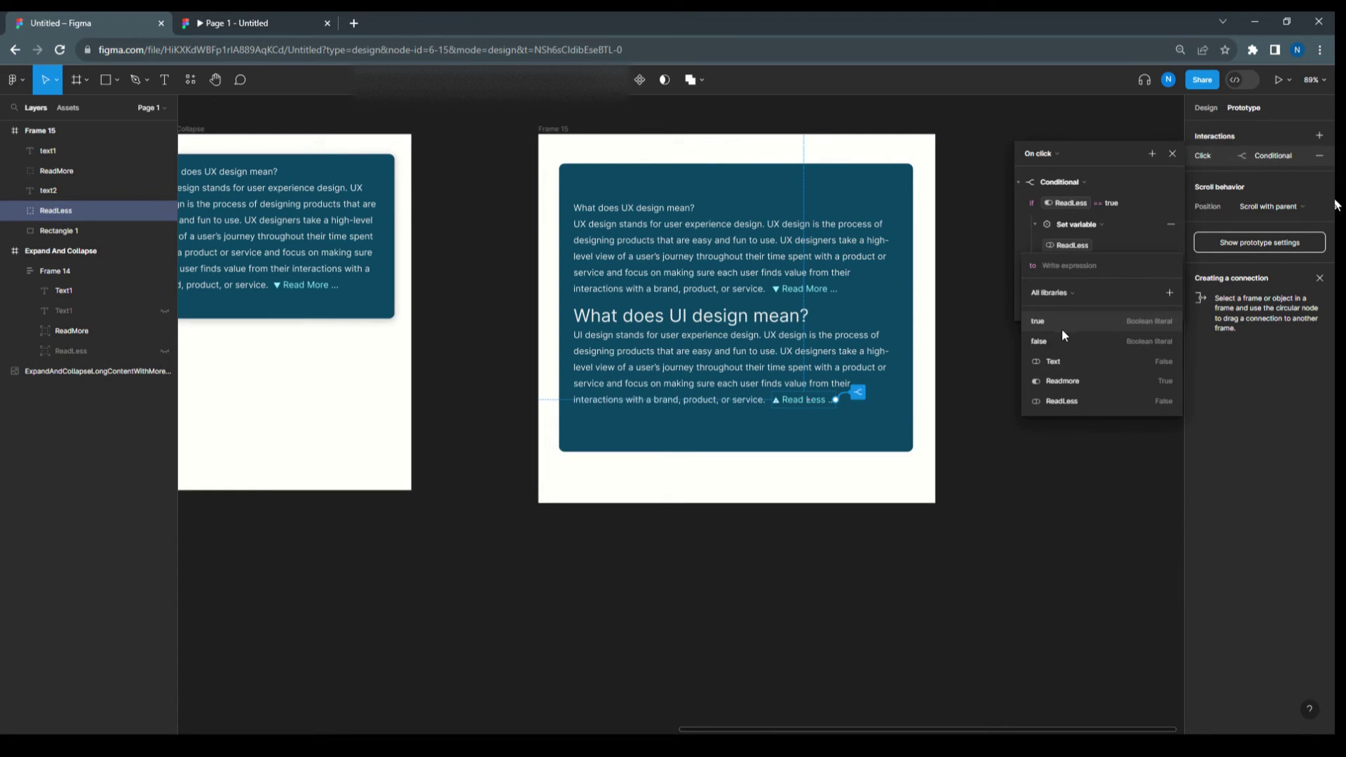
left_click(1061, 338)
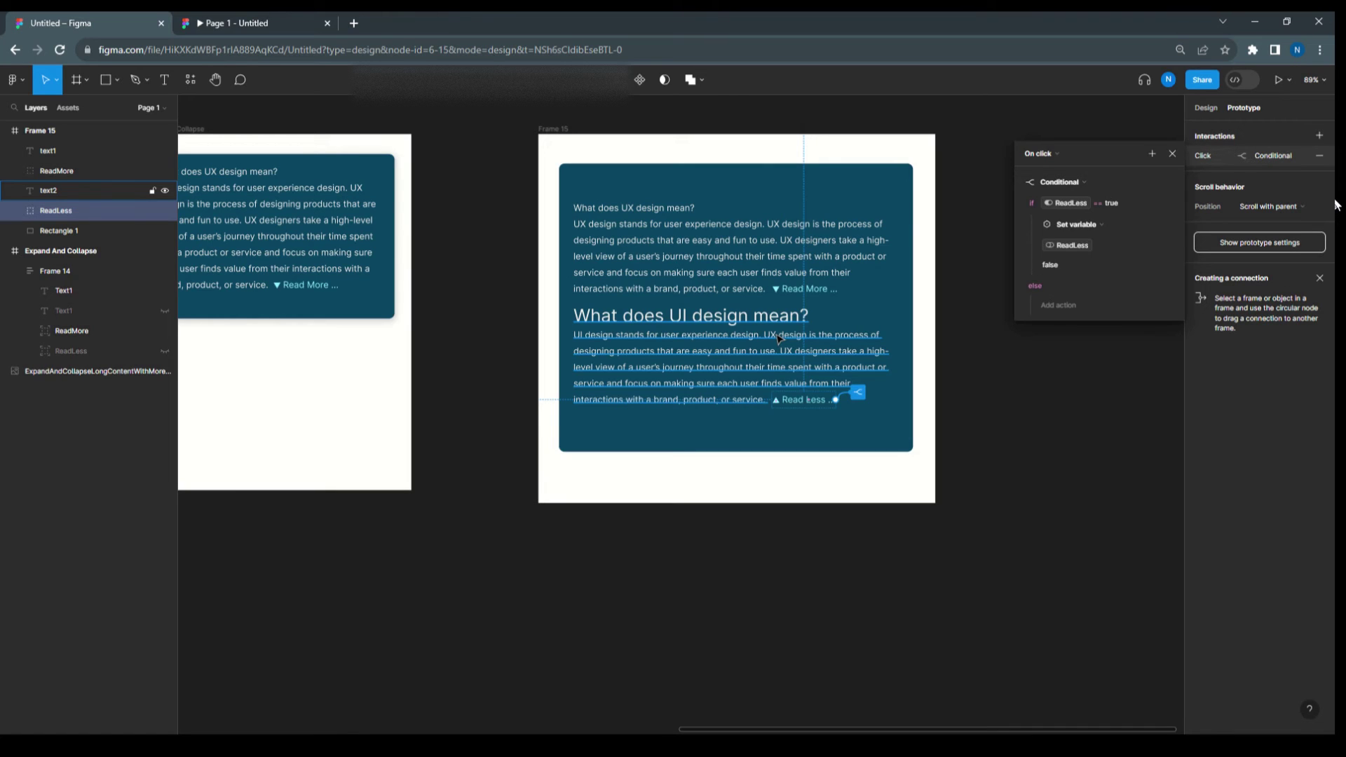
Step: Add a Set variable action under the first conditional's else branch that sets ReadLess to true
left_click(1053, 306)
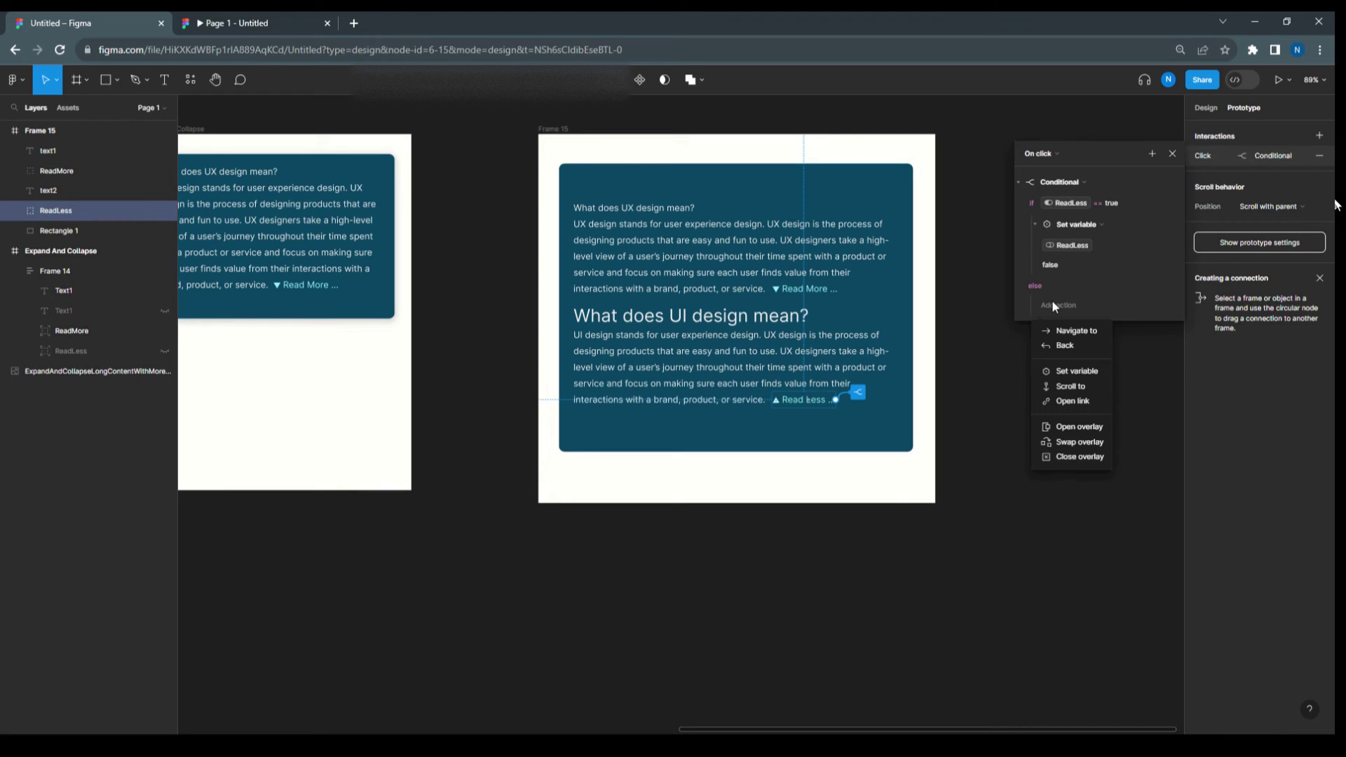
left_click(1061, 371)
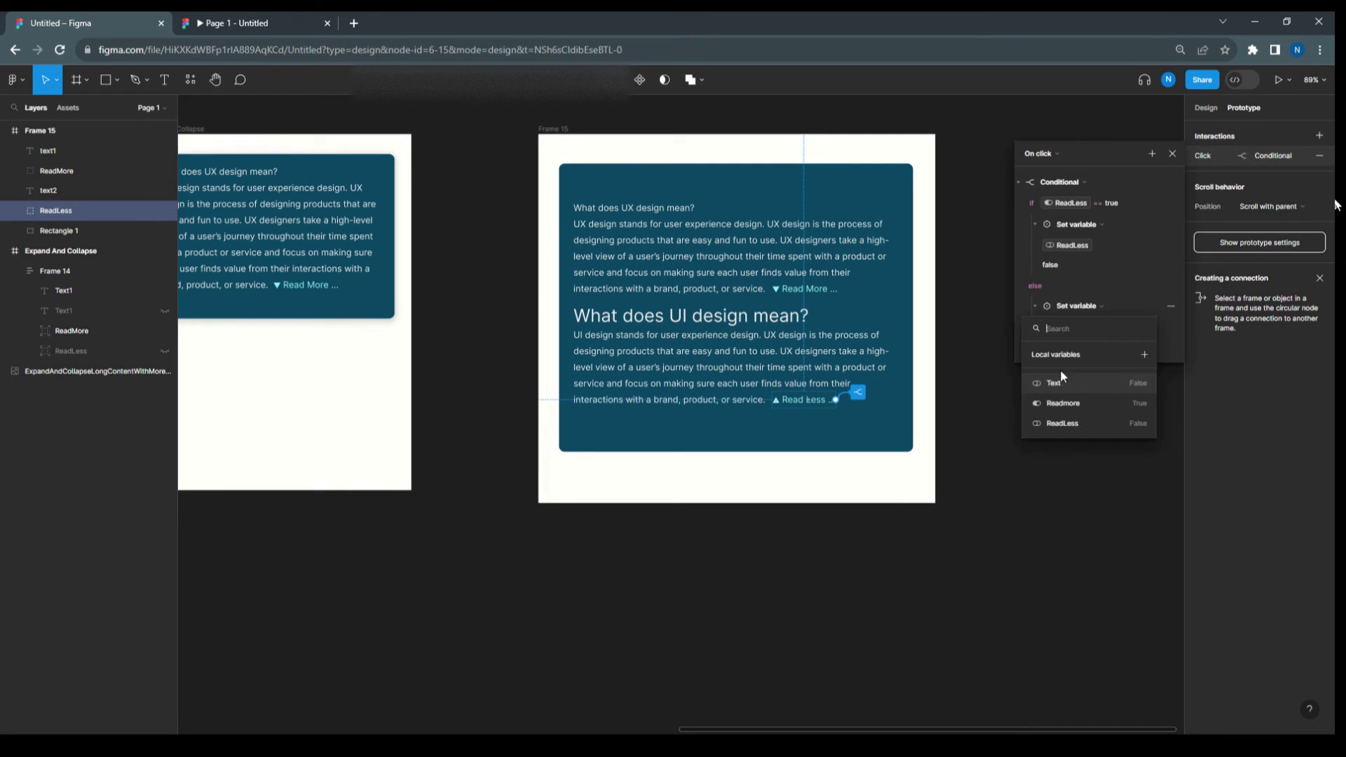
left_click(1062, 419)
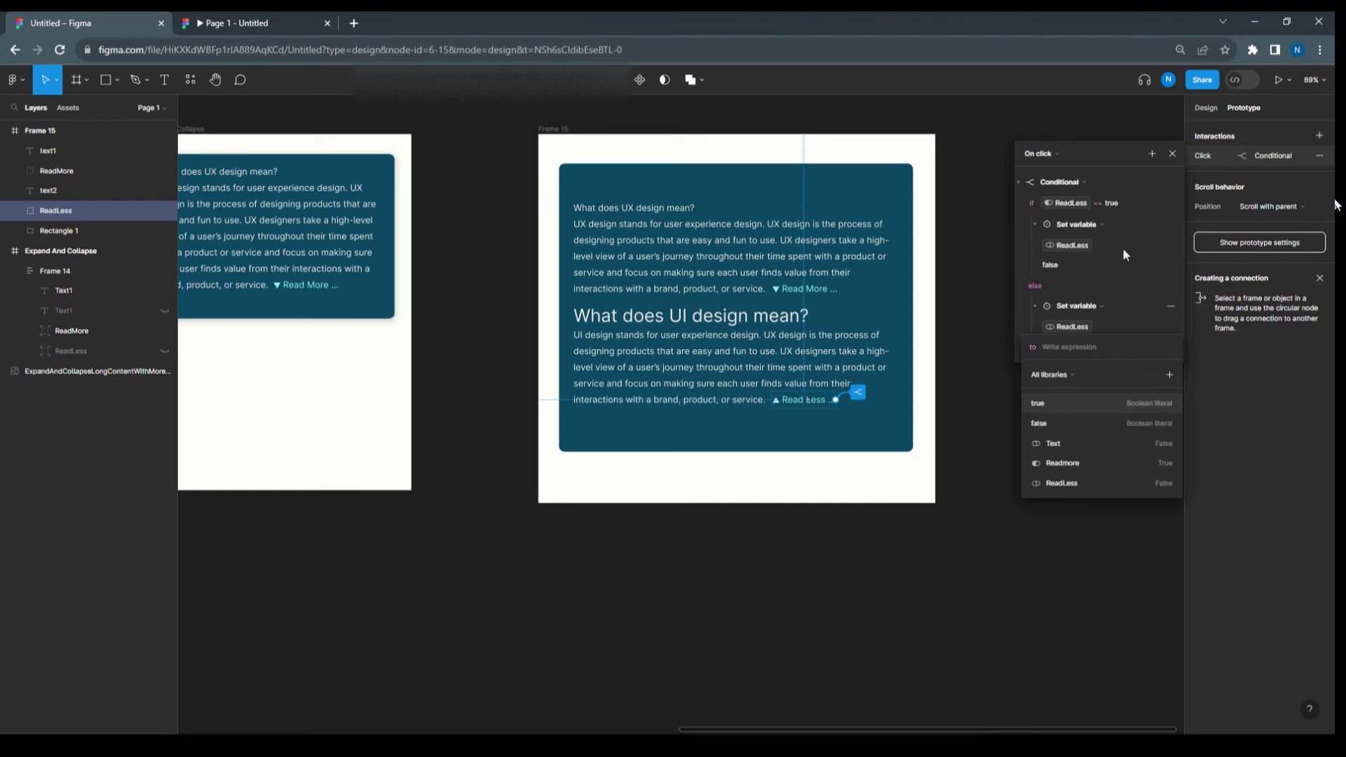
left_click(1056, 404)
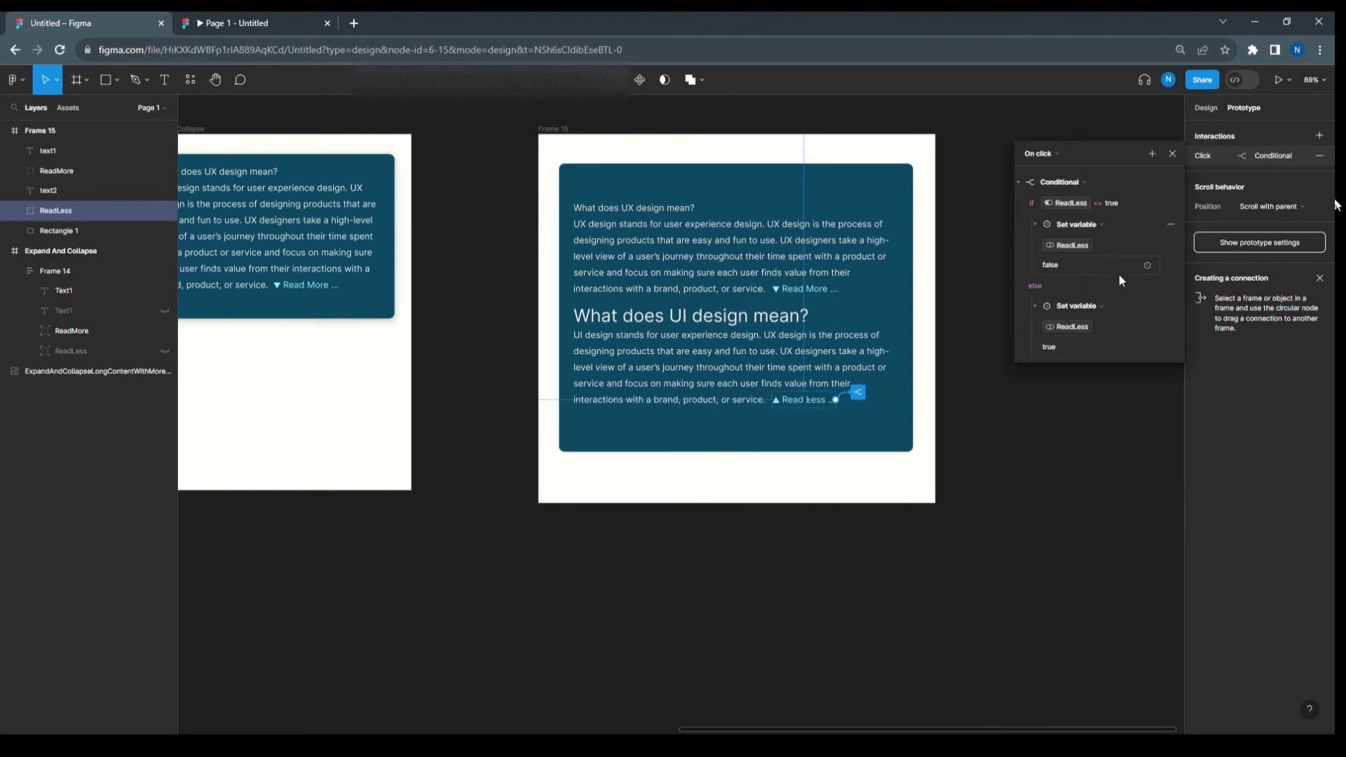
Step: Add a second Conditional action to the ReadLess group's On click interaction with the if expression ReadLess == false
left_click(1151, 153)
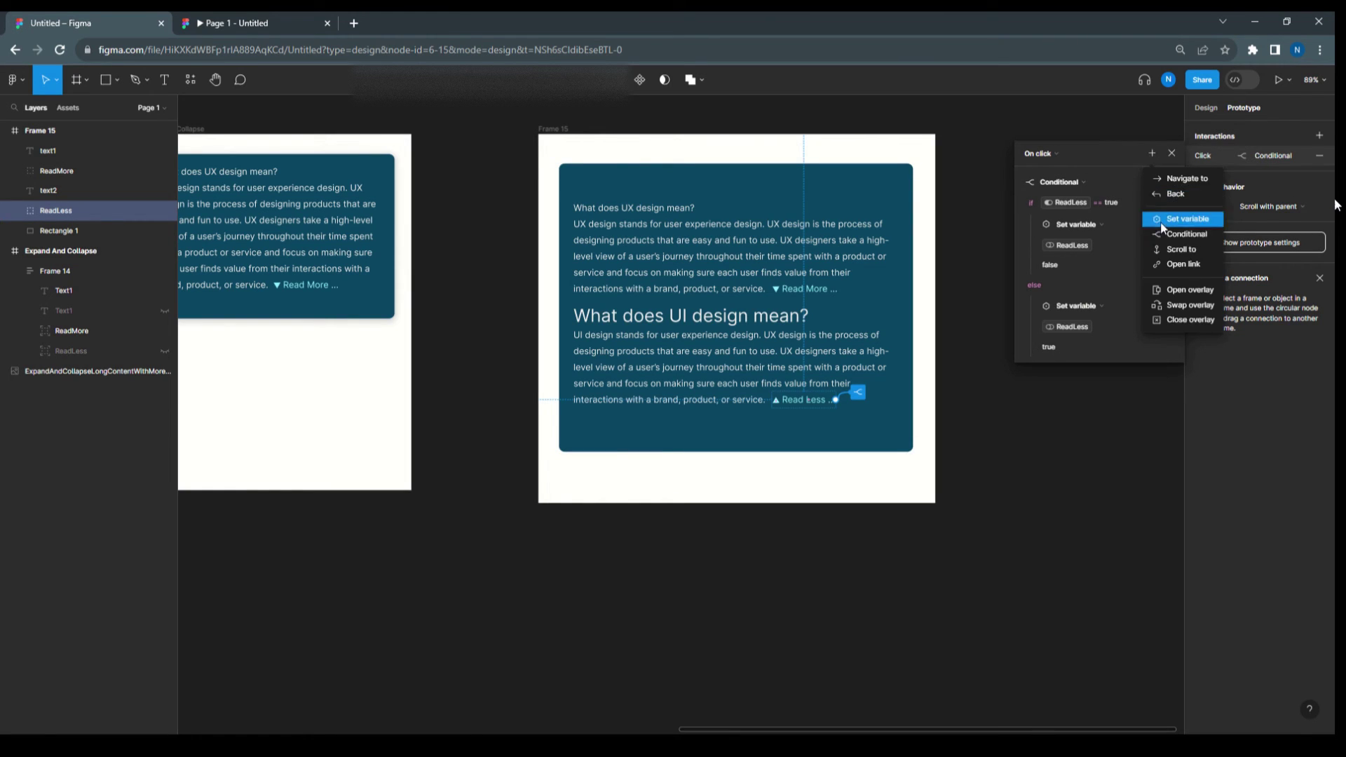
left_click(1192, 239)
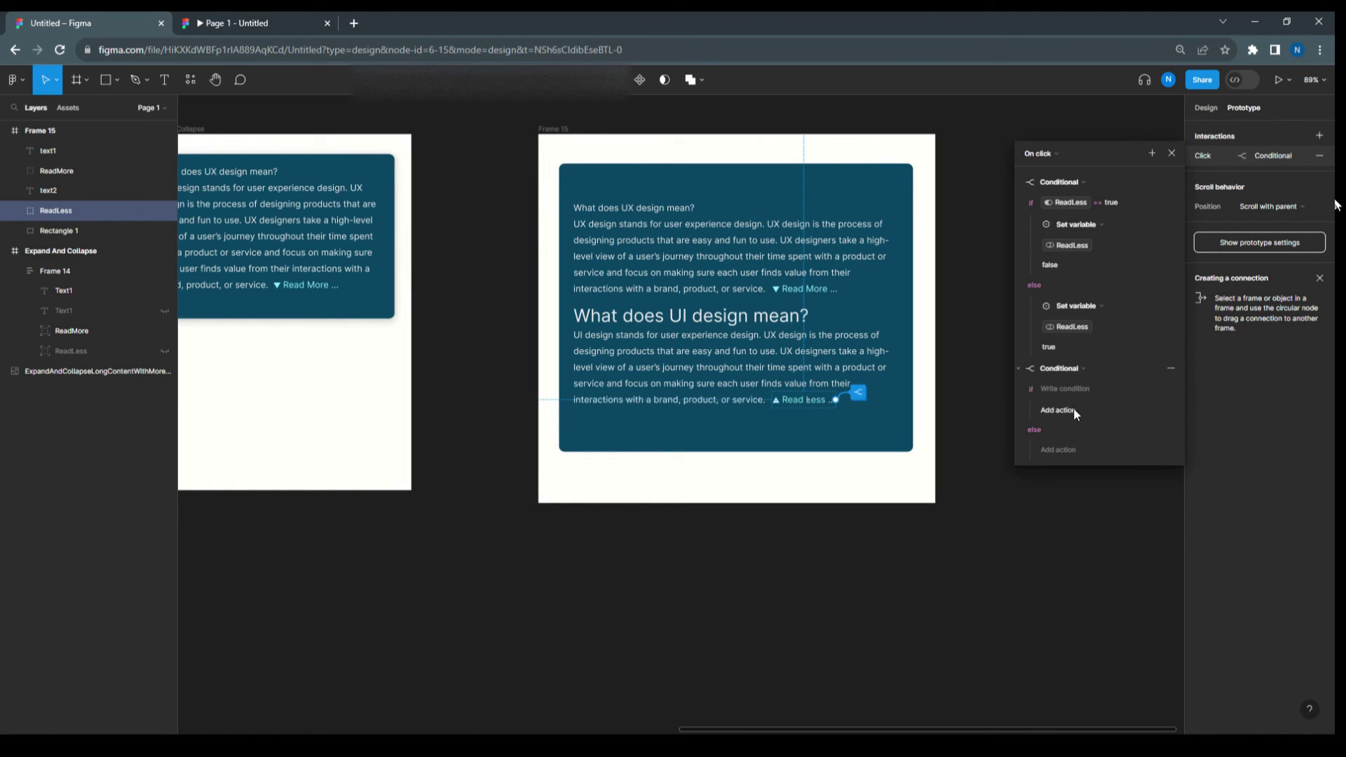
left_click(1063, 390)
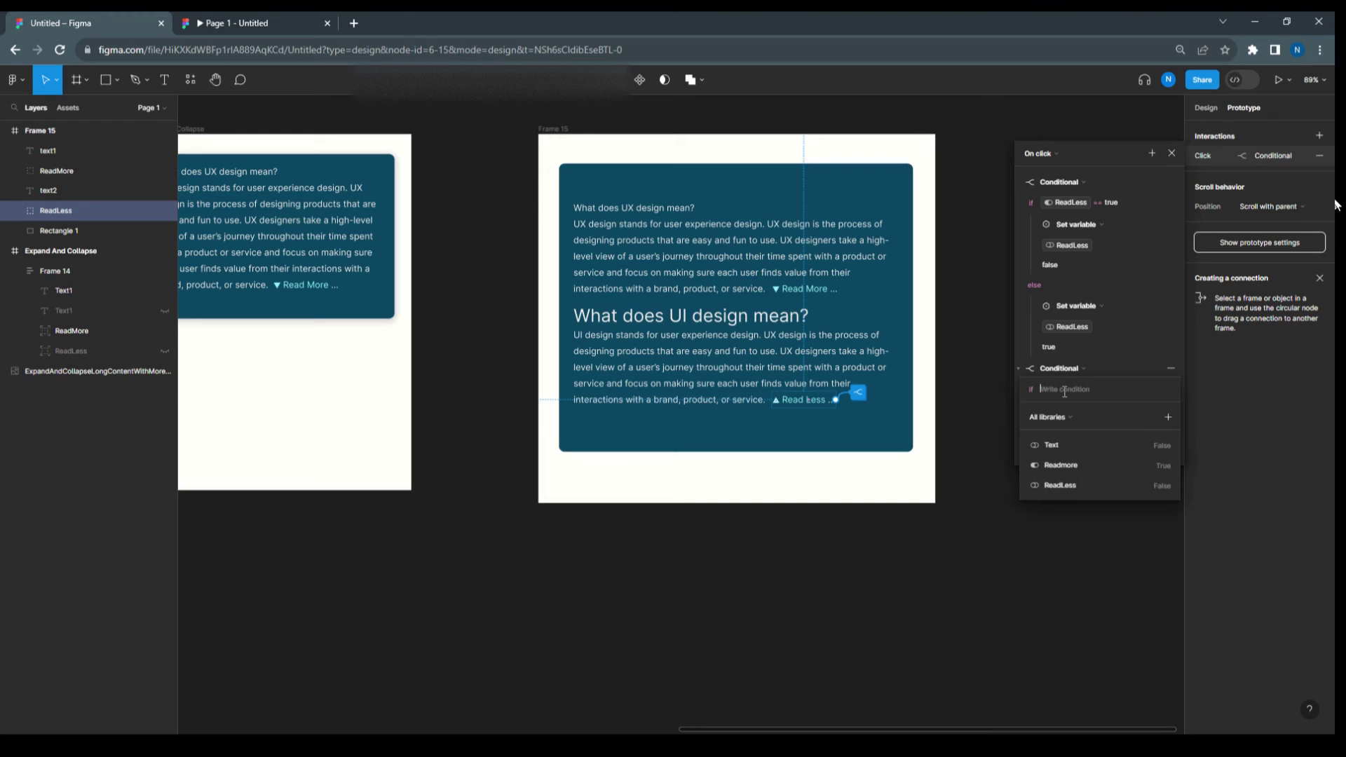
left_click(1070, 477)
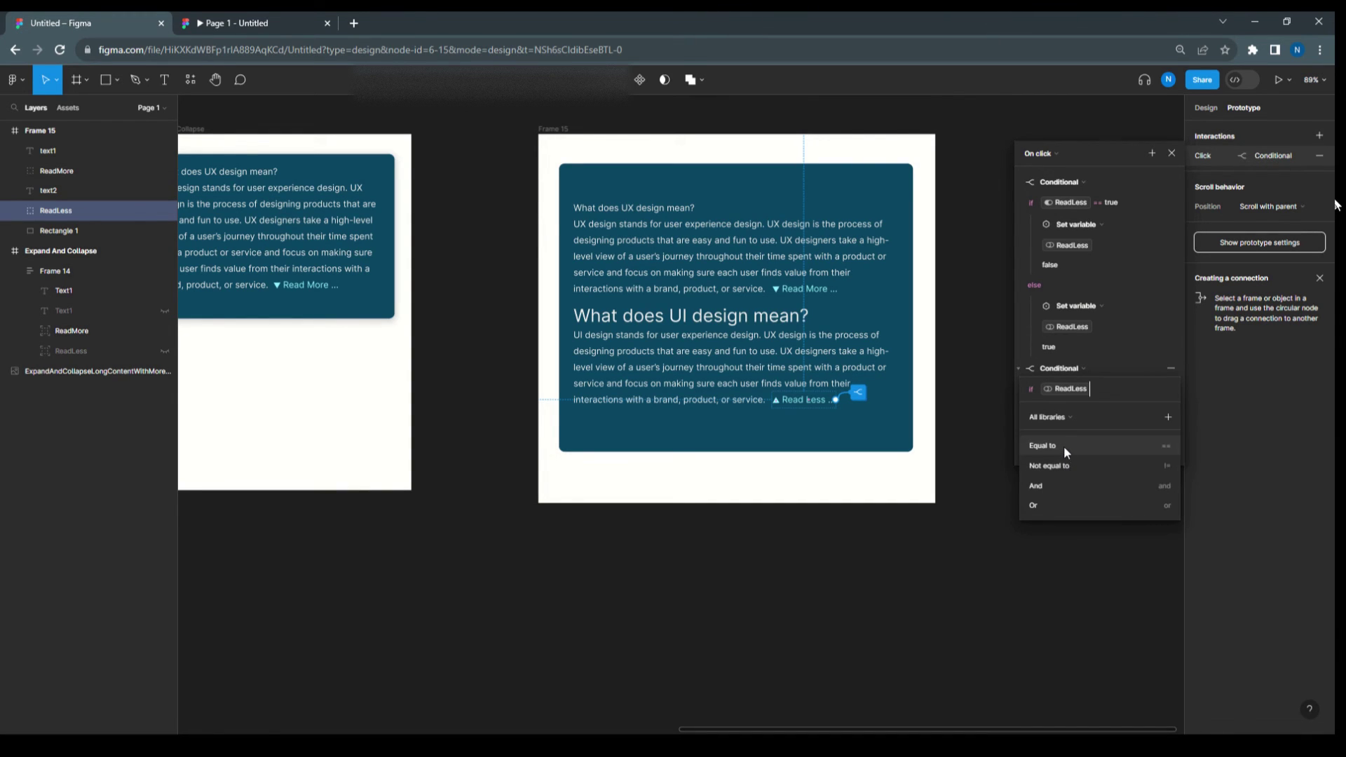
left_click(1062, 445)
left_click(1053, 464)
left_click(1118, 354)
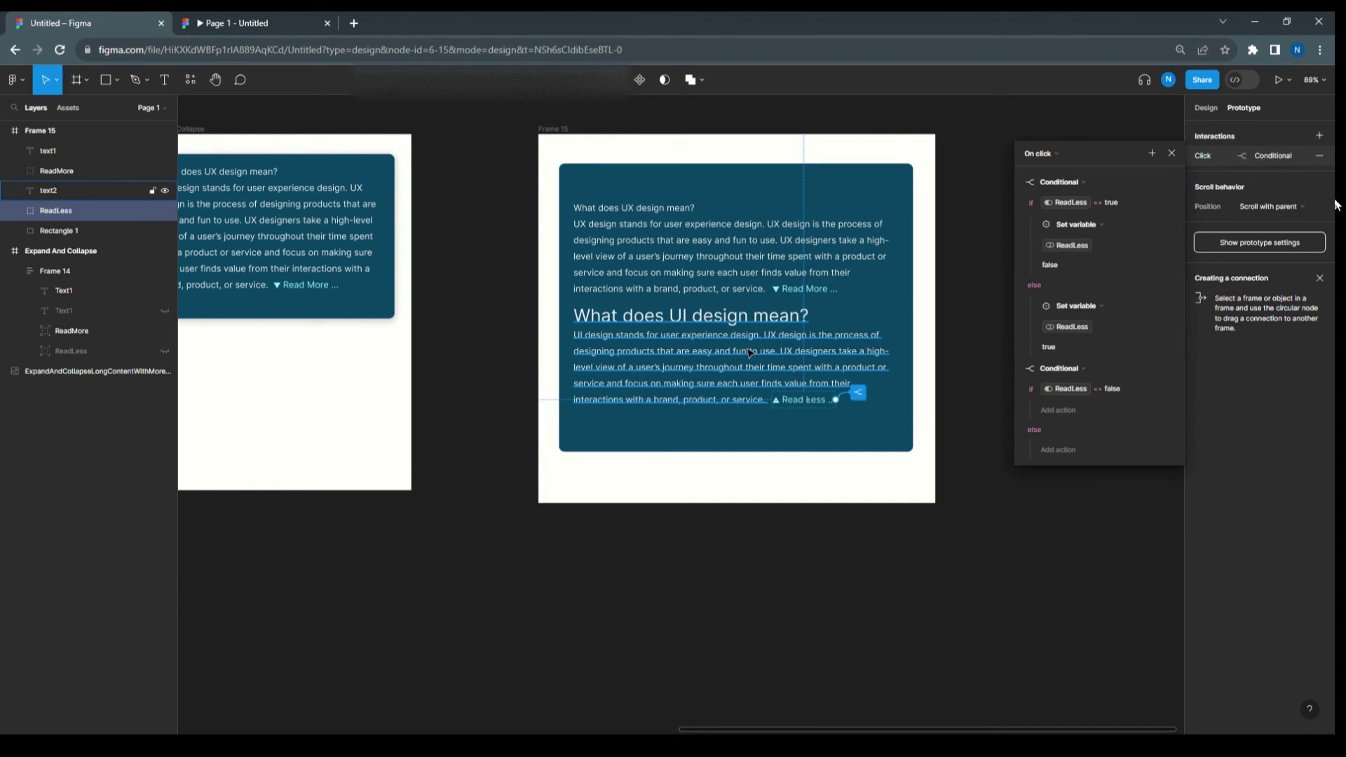
Step: Add a Set variable action under the second conditional's if branch that sets Text to false
left_click(1060, 410)
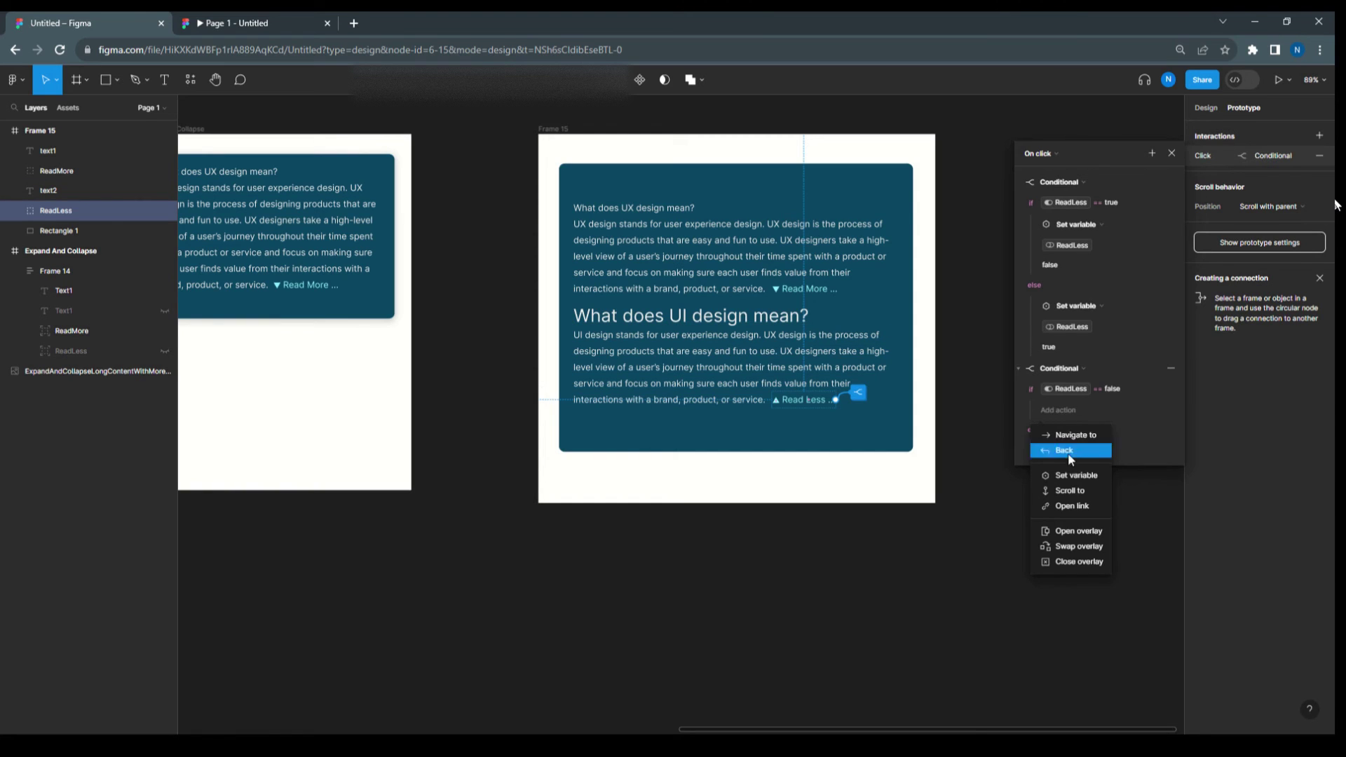
left_click(1070, 481)
left_click(1070, 483)
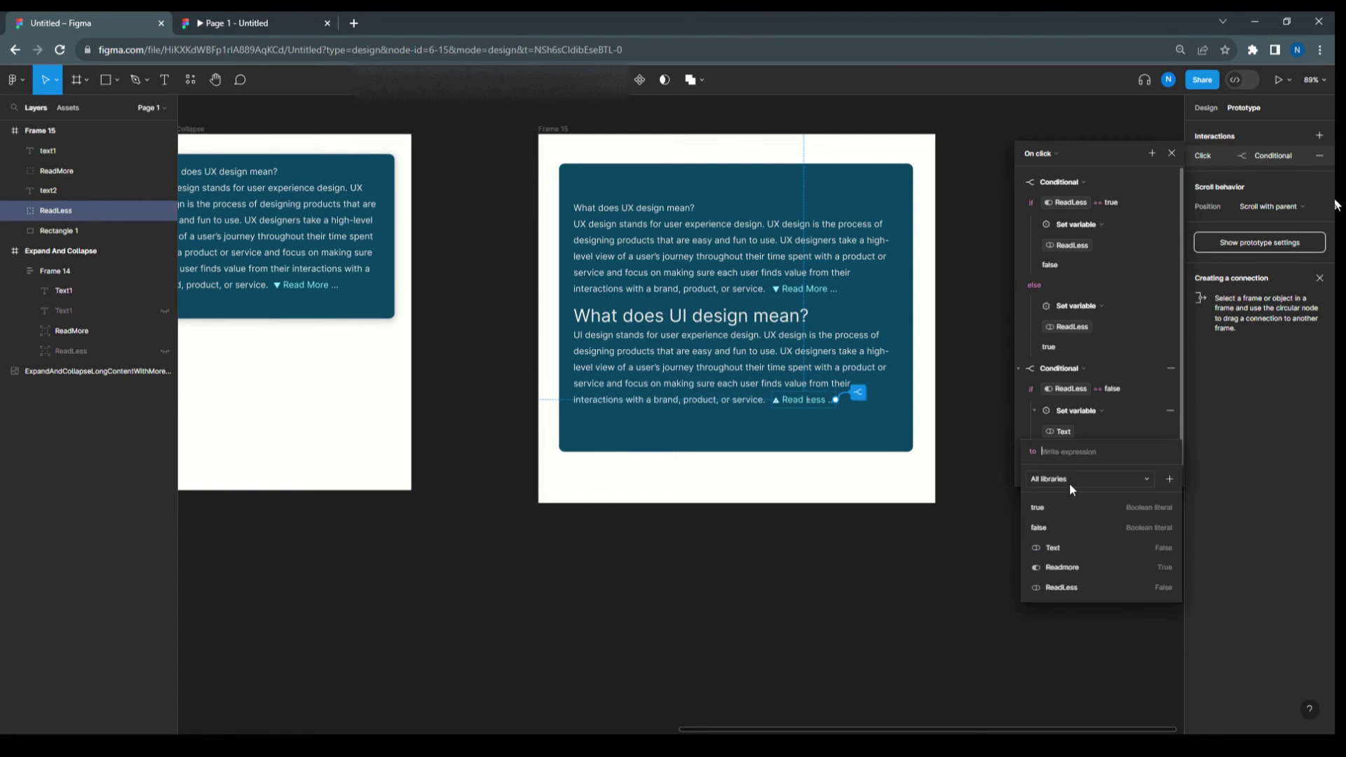
left_click(1057, 529)
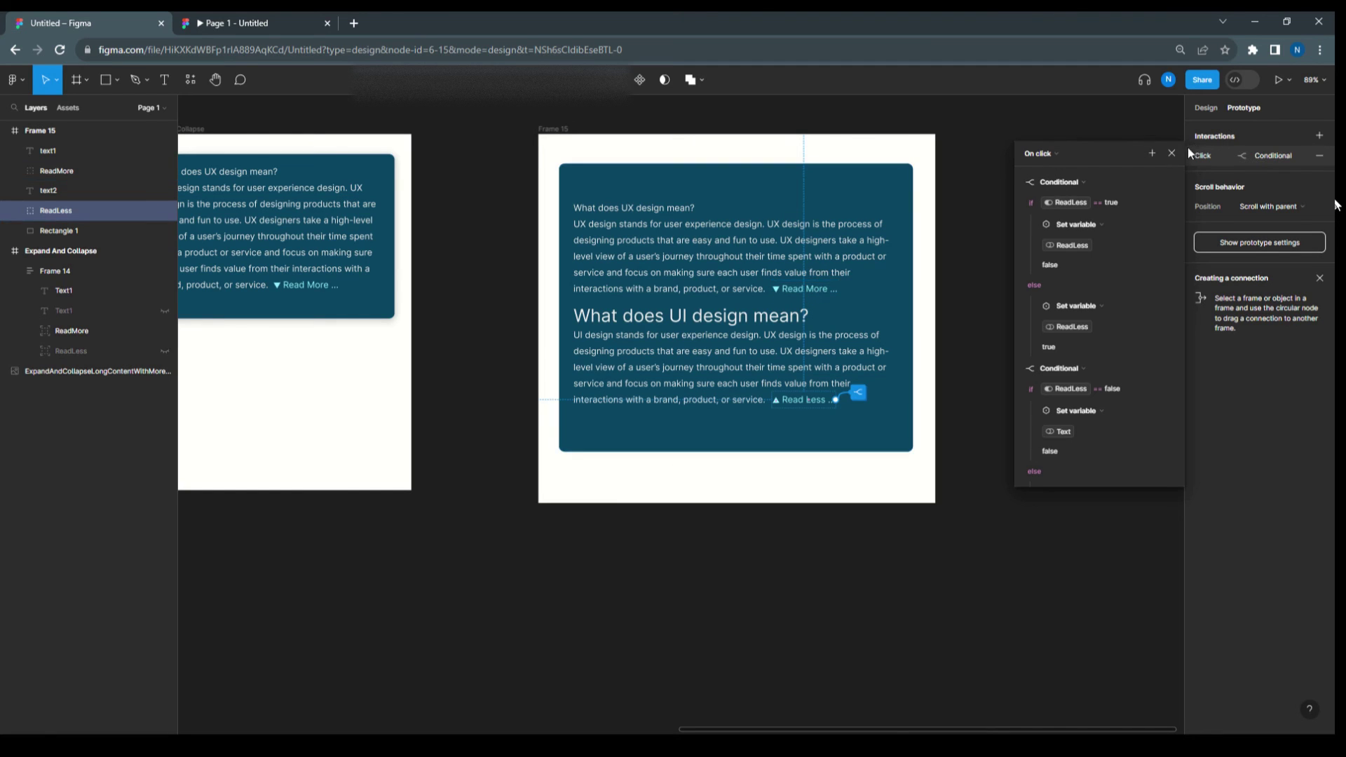
Step: Add a third Conditional action to the ReadLess group's On click interaction with the if expression ReadLess == false
left_click(1152, 153)
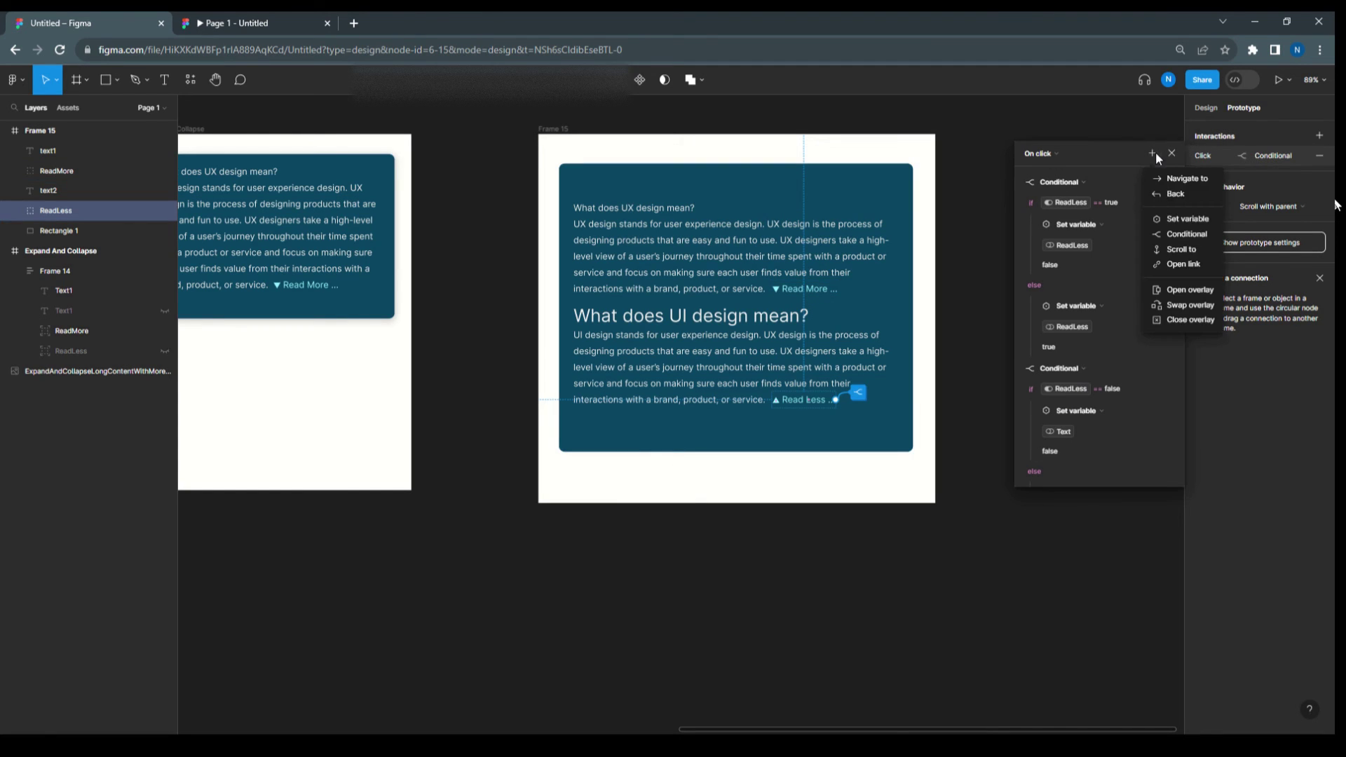
left_click(1169, 235)
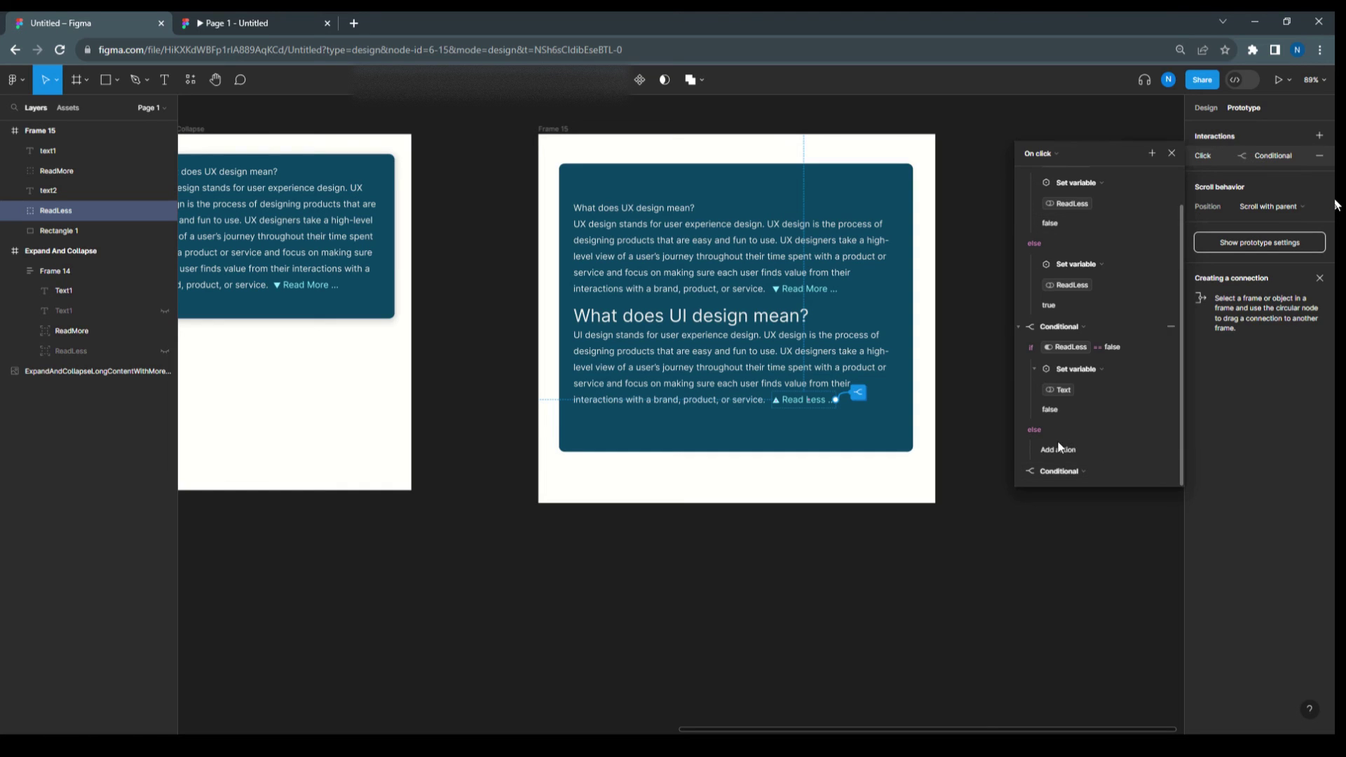
left_click(1109, 467)
left_click(1072, 414)
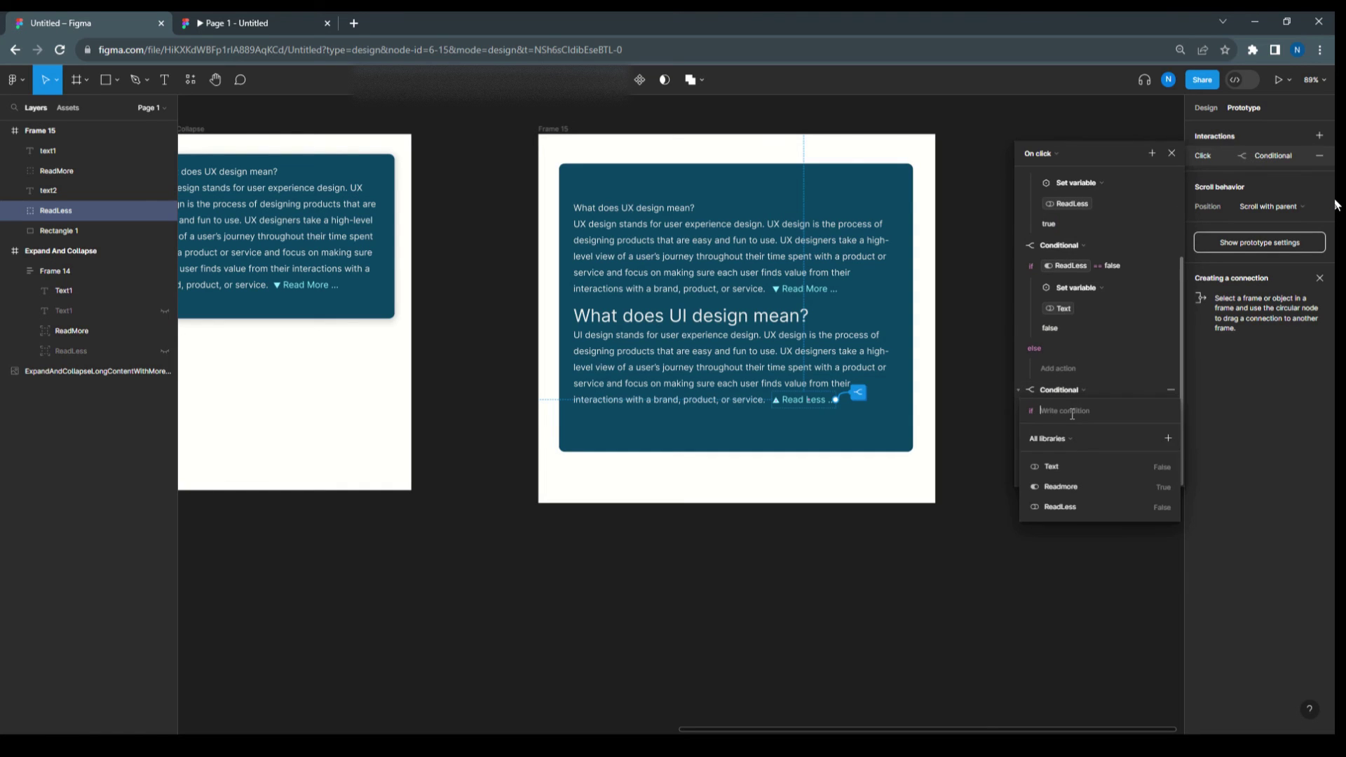
left_click(1071, 504)
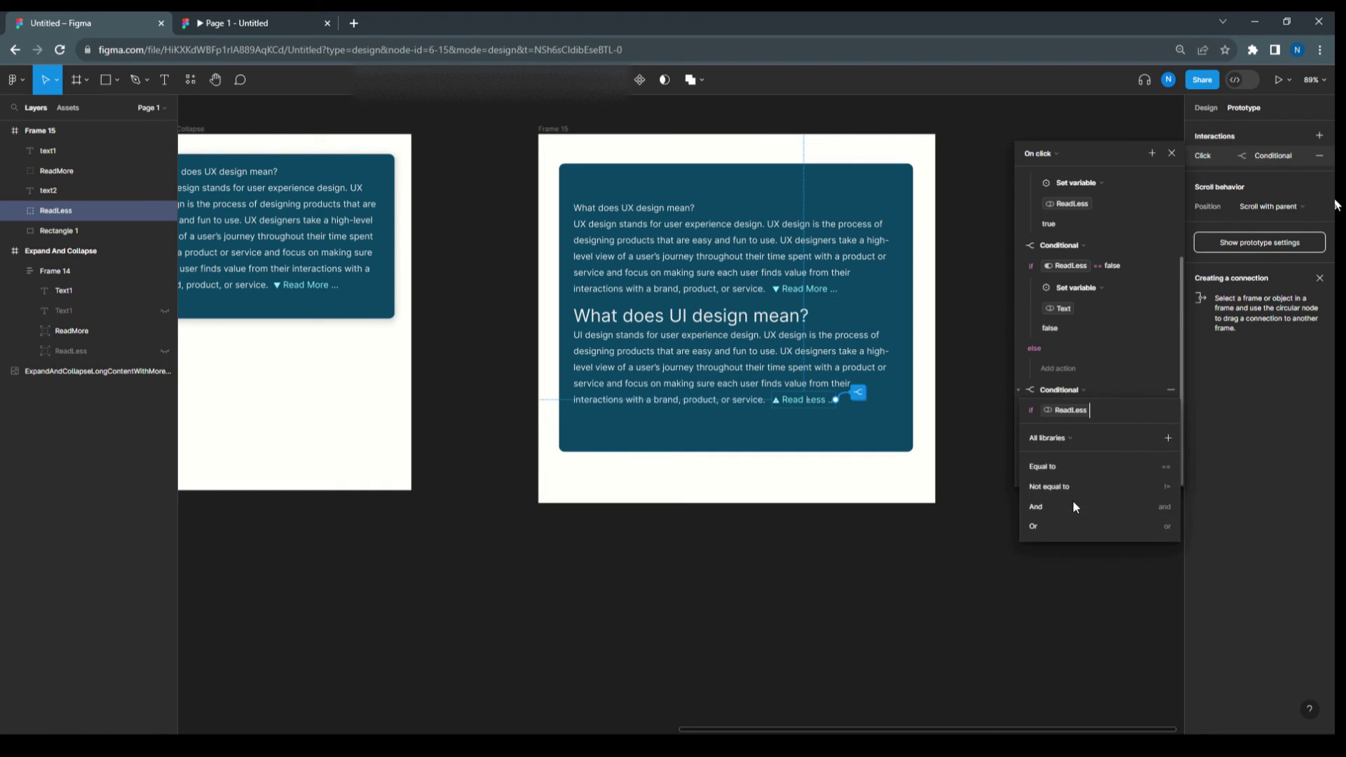
left_click(1059, 467)
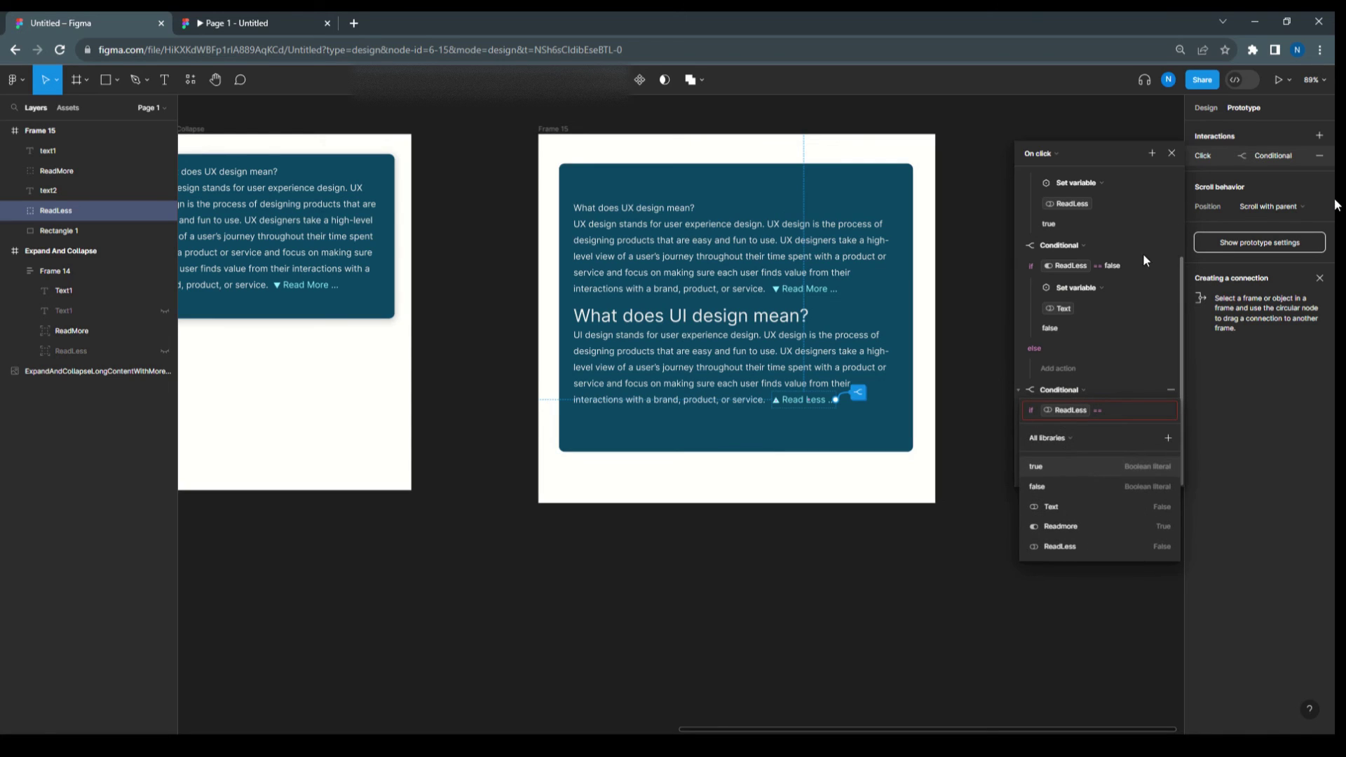
left_click(1044, 485)
left_click(1106, 355)
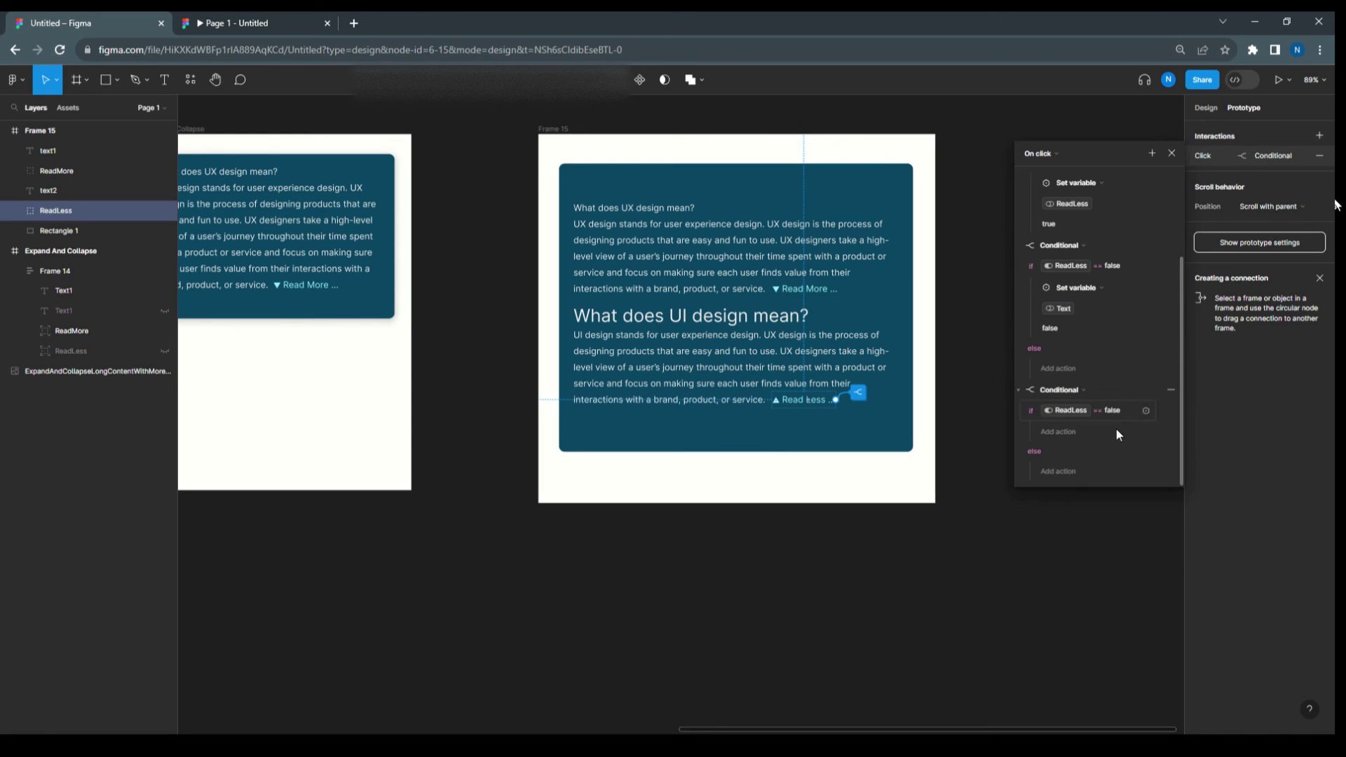
Step: Add a Set variable action under the third conditional's if branch that sets Readmore to true, and close the interaction settings
left_click(1060, 431)
left_click(1066, 510)
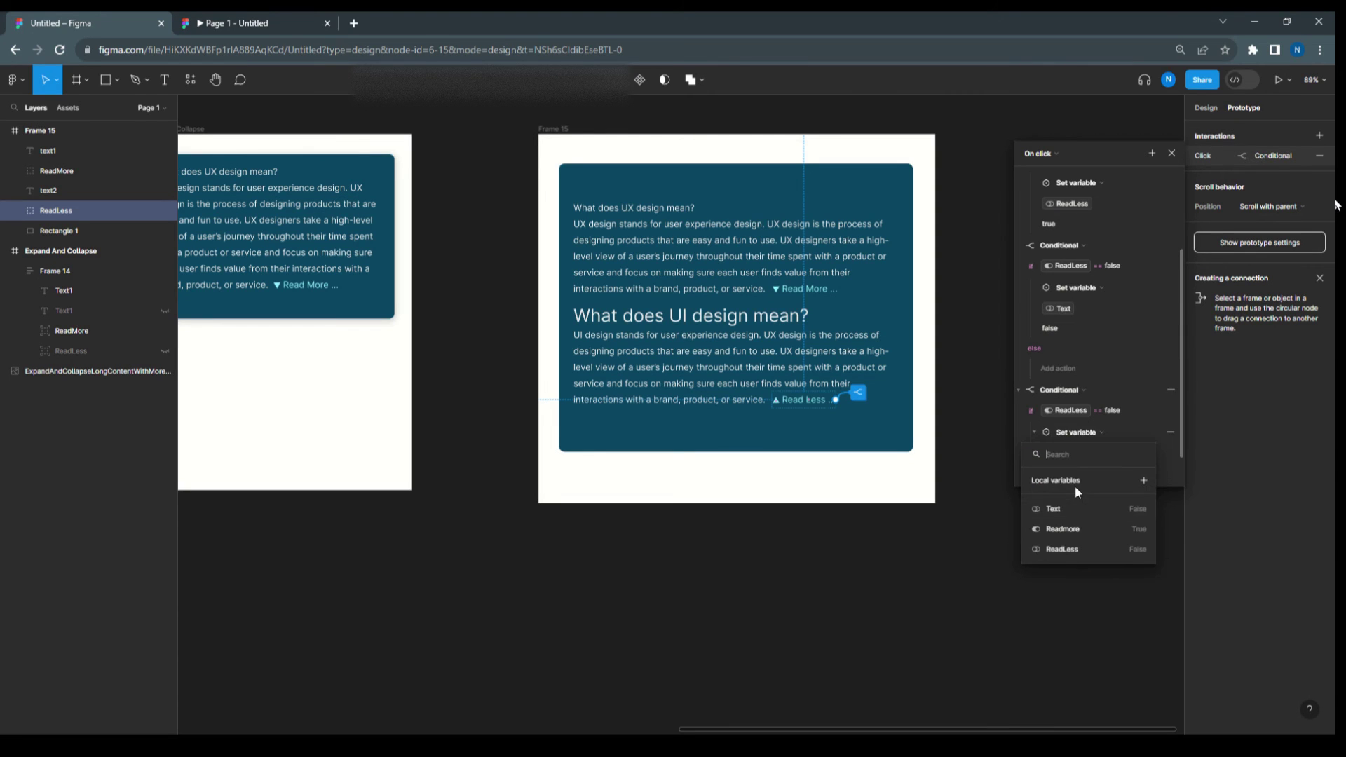
left_click(1073, 531)
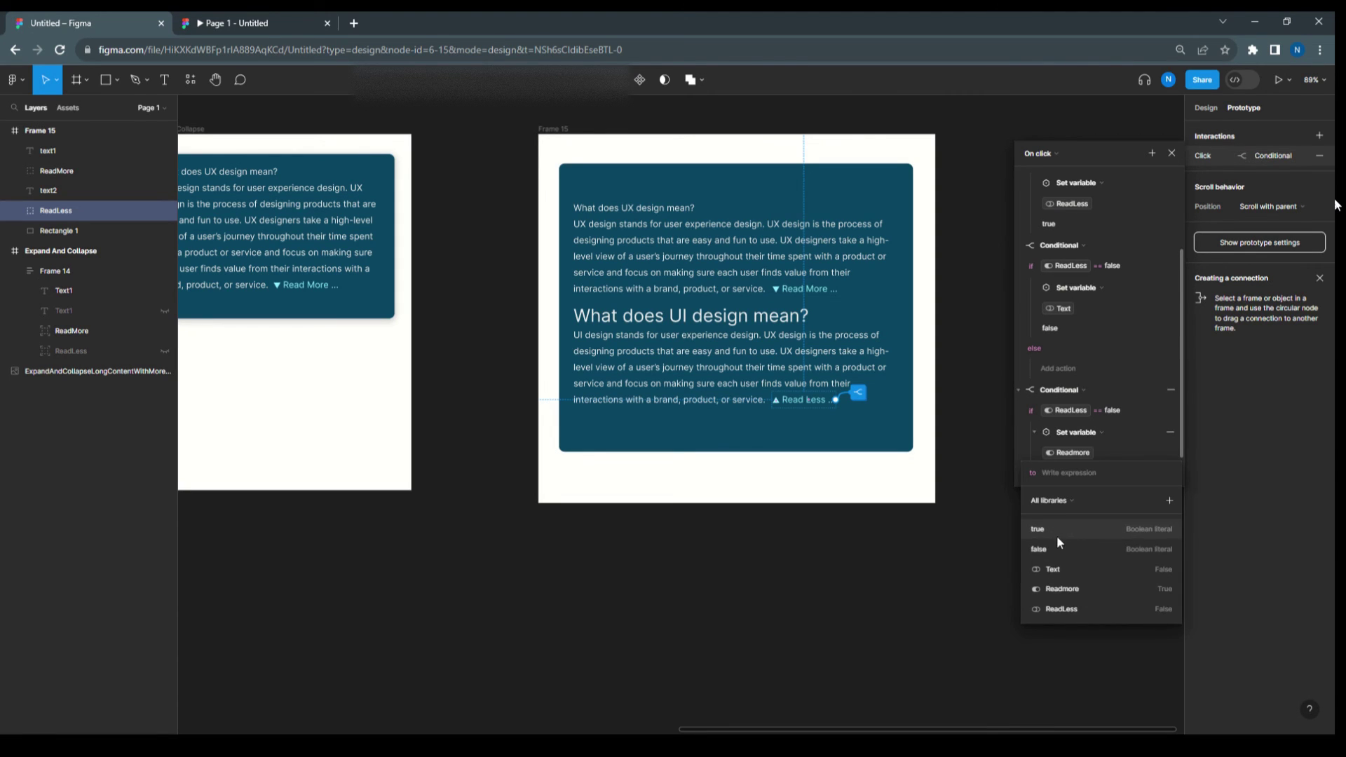
left_click(1055, 531)
left_click(1114, 343)
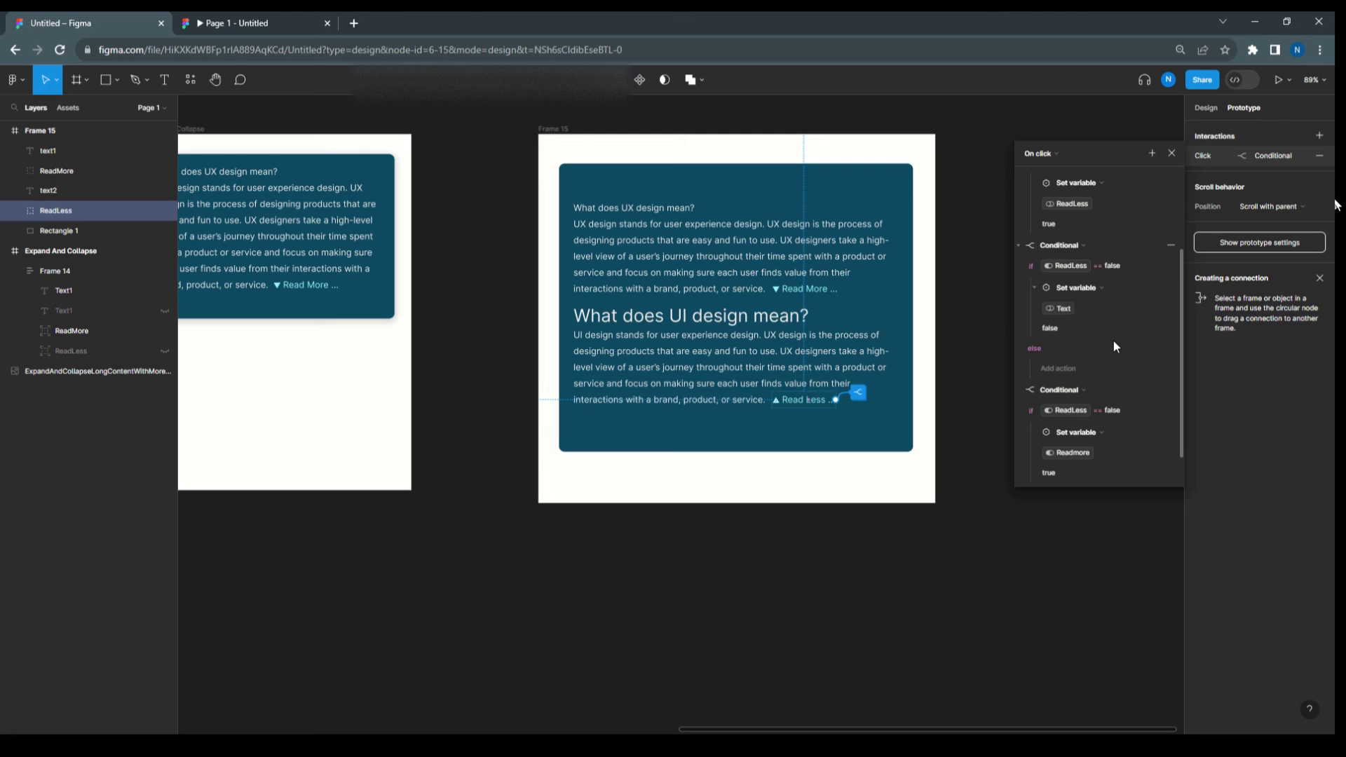
left_click(993, 119)
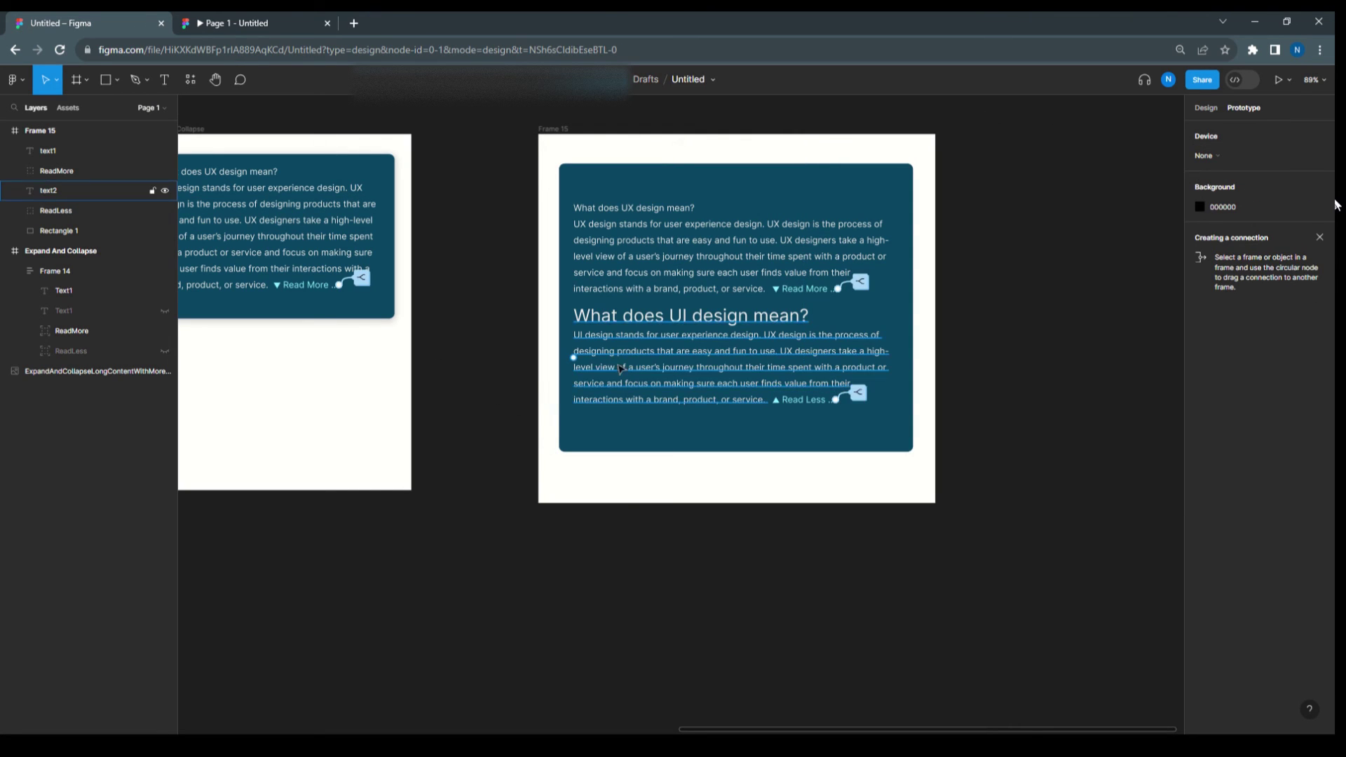
left_click(645, 360)
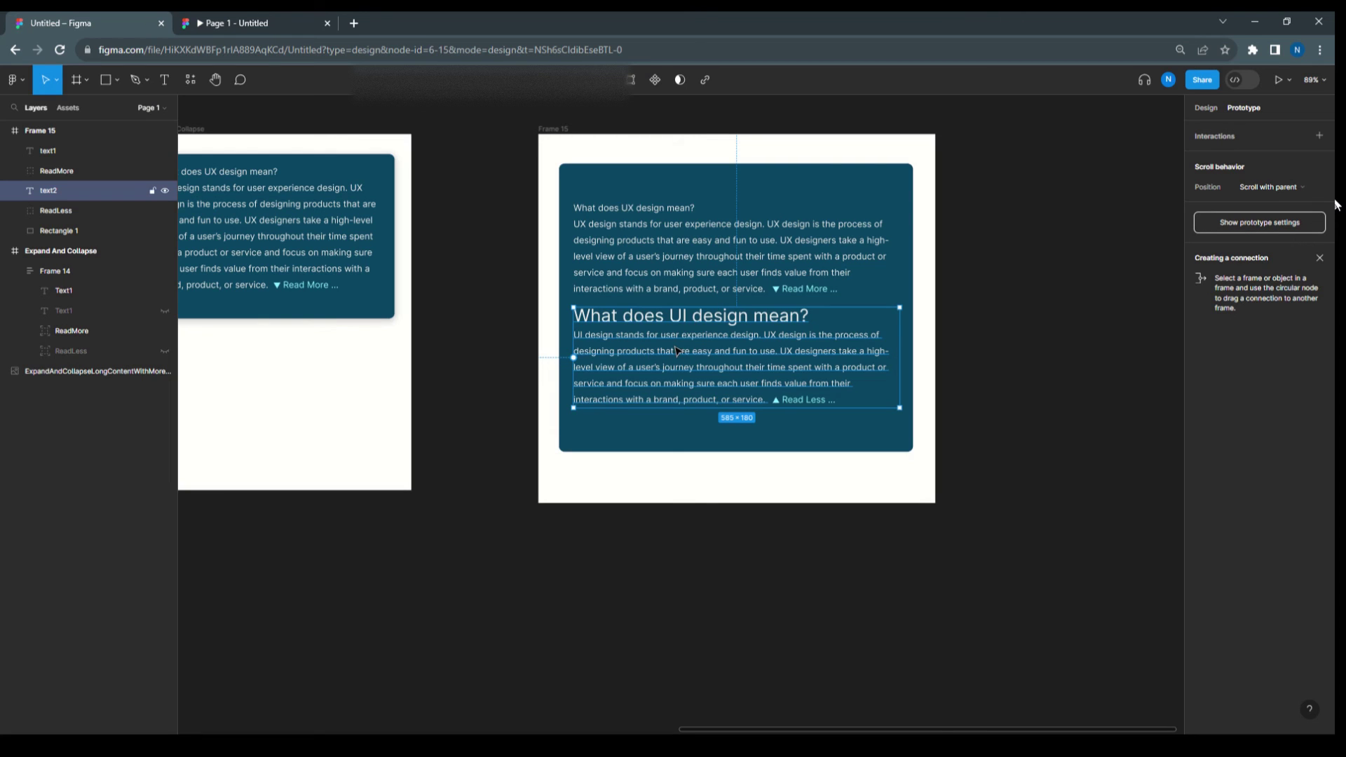
left_click(1204, 114)
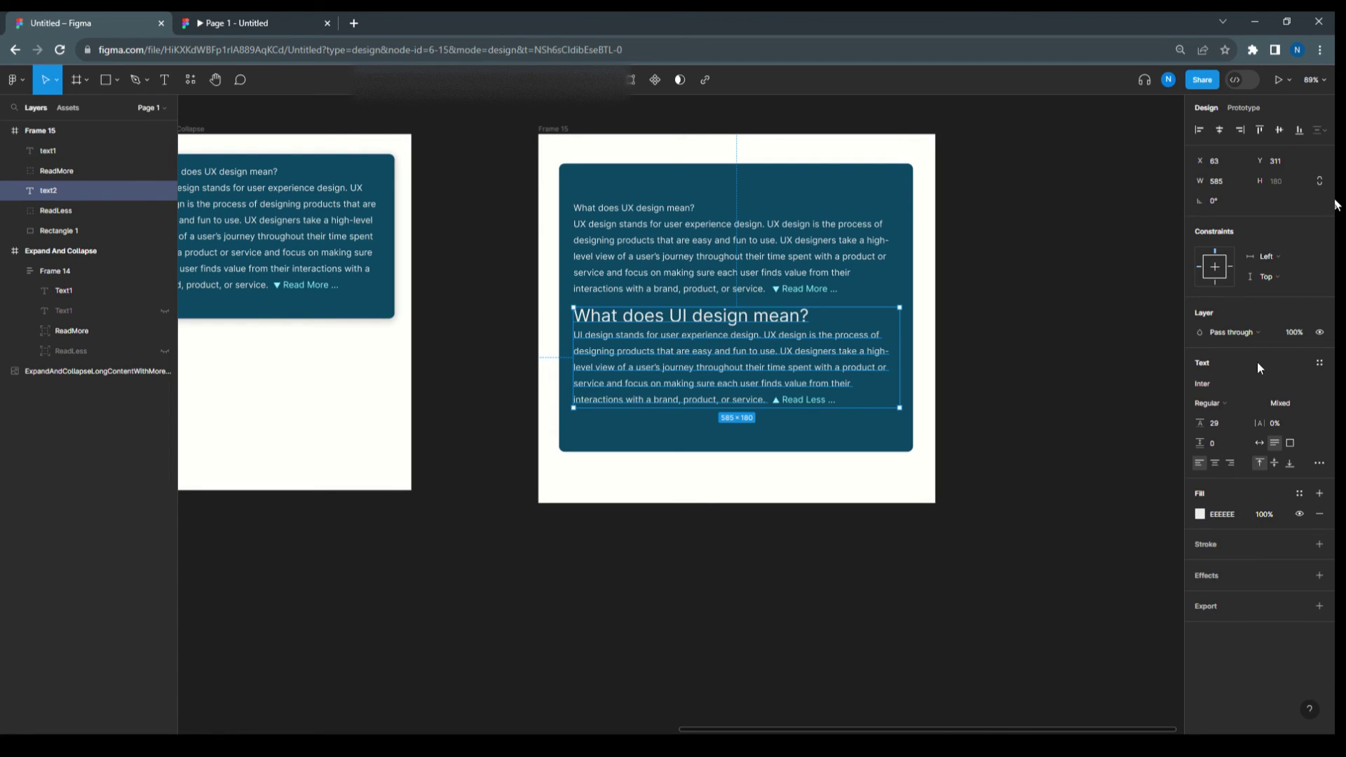
left_click(1319, 334)
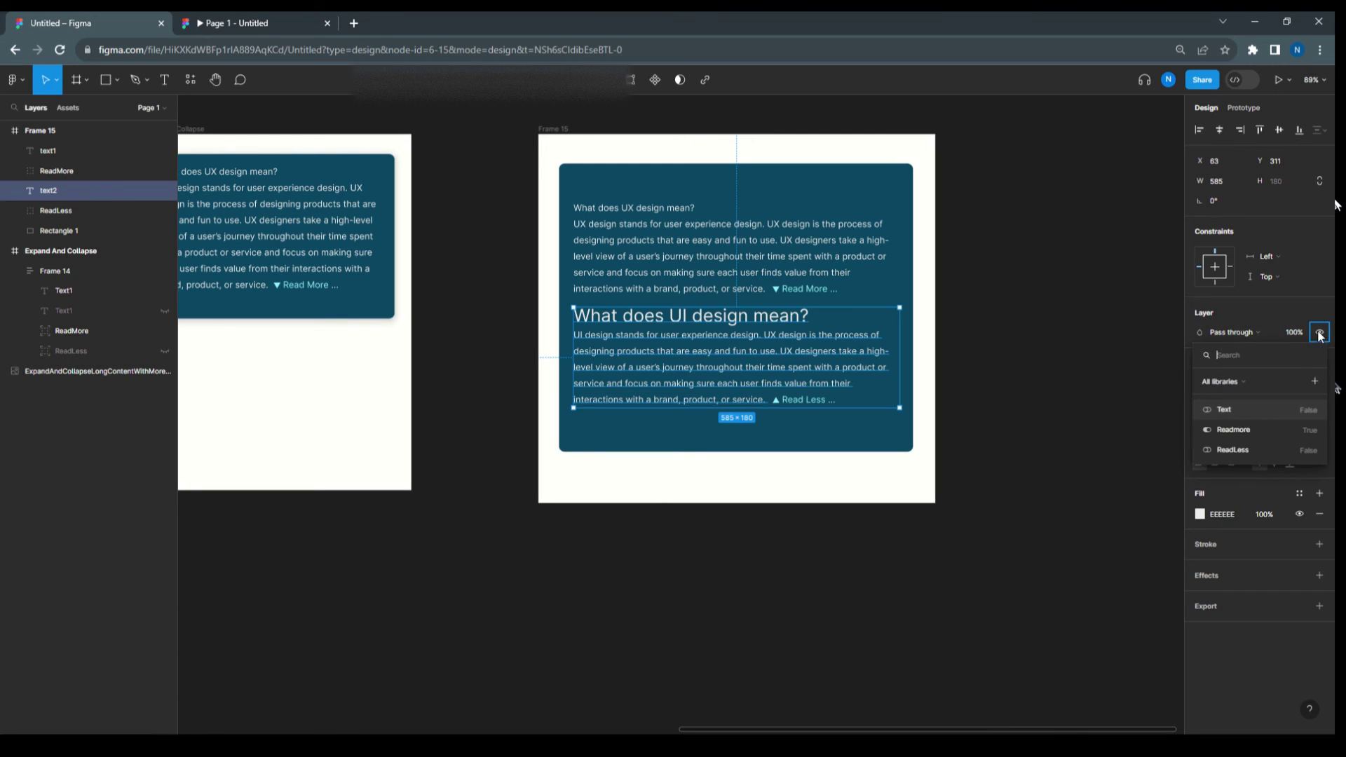
left_click(1246, 412)
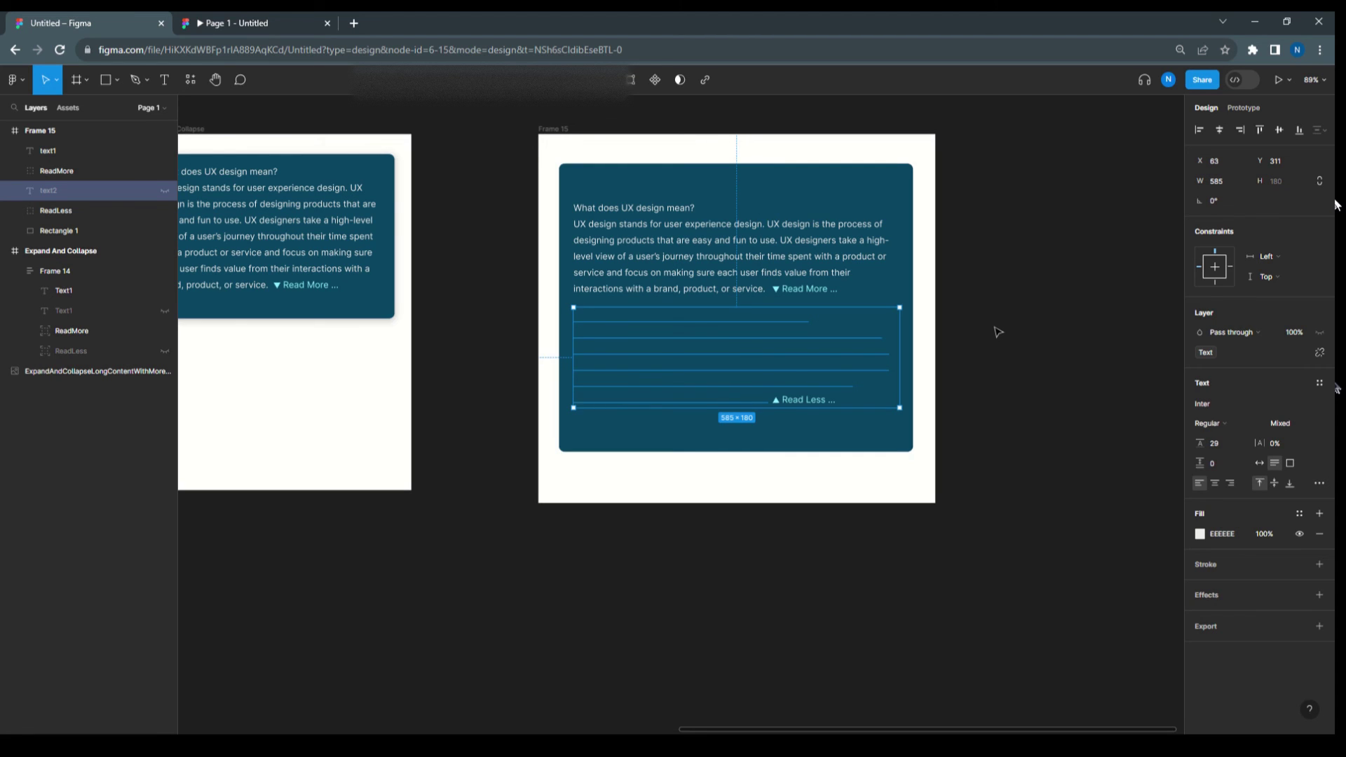
key("ctrl+z")
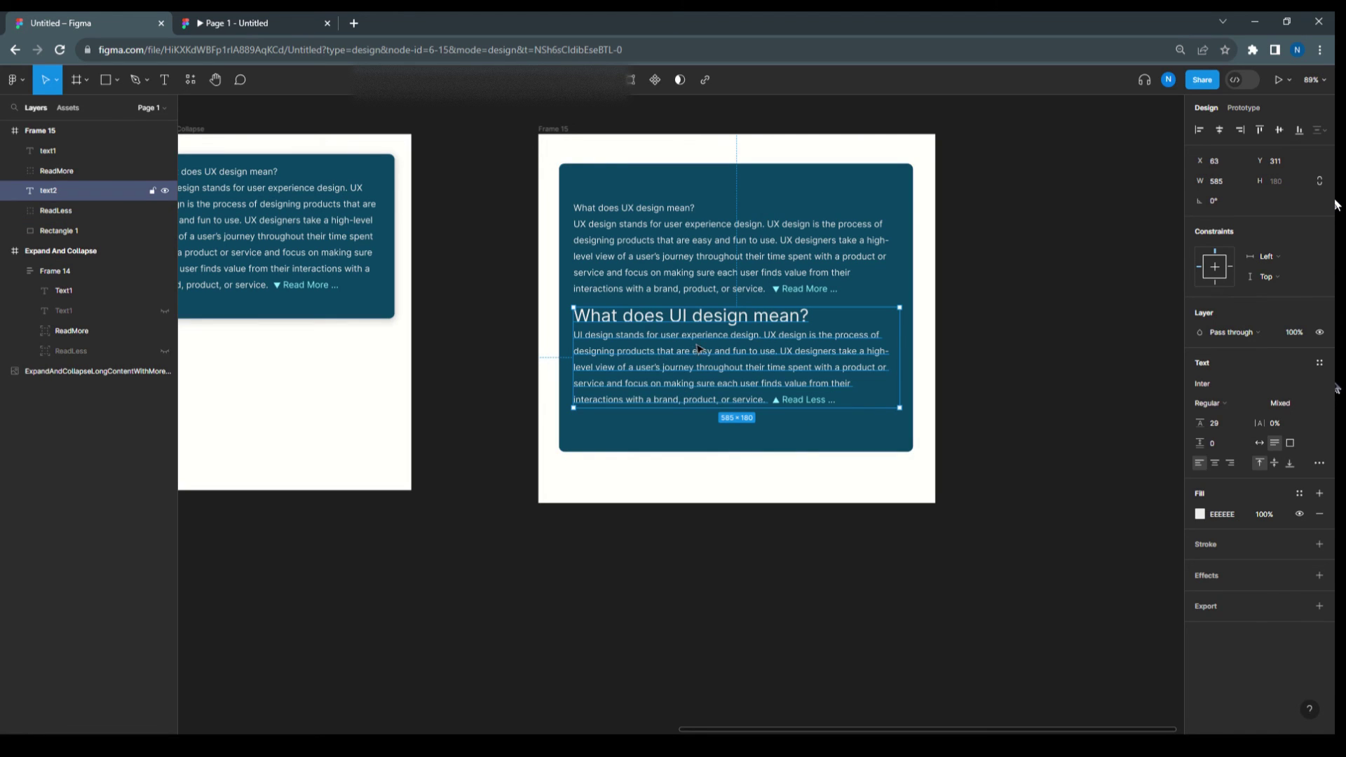
left_click(960, 359)
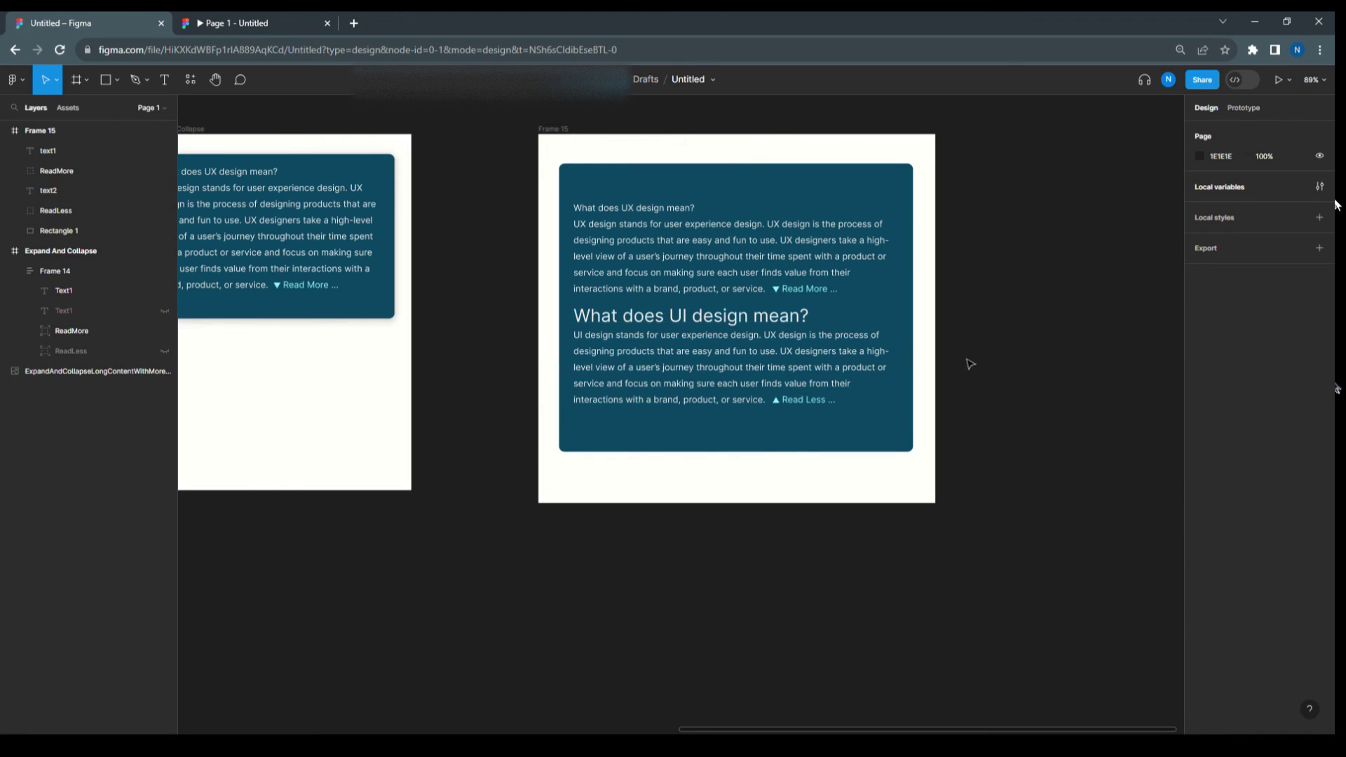
Step: Select text1, ReadMore, text2, ReadLess and Rectangle 1 in Frame 15 and wrap them in an auto layout frame
left_click(771, 358)
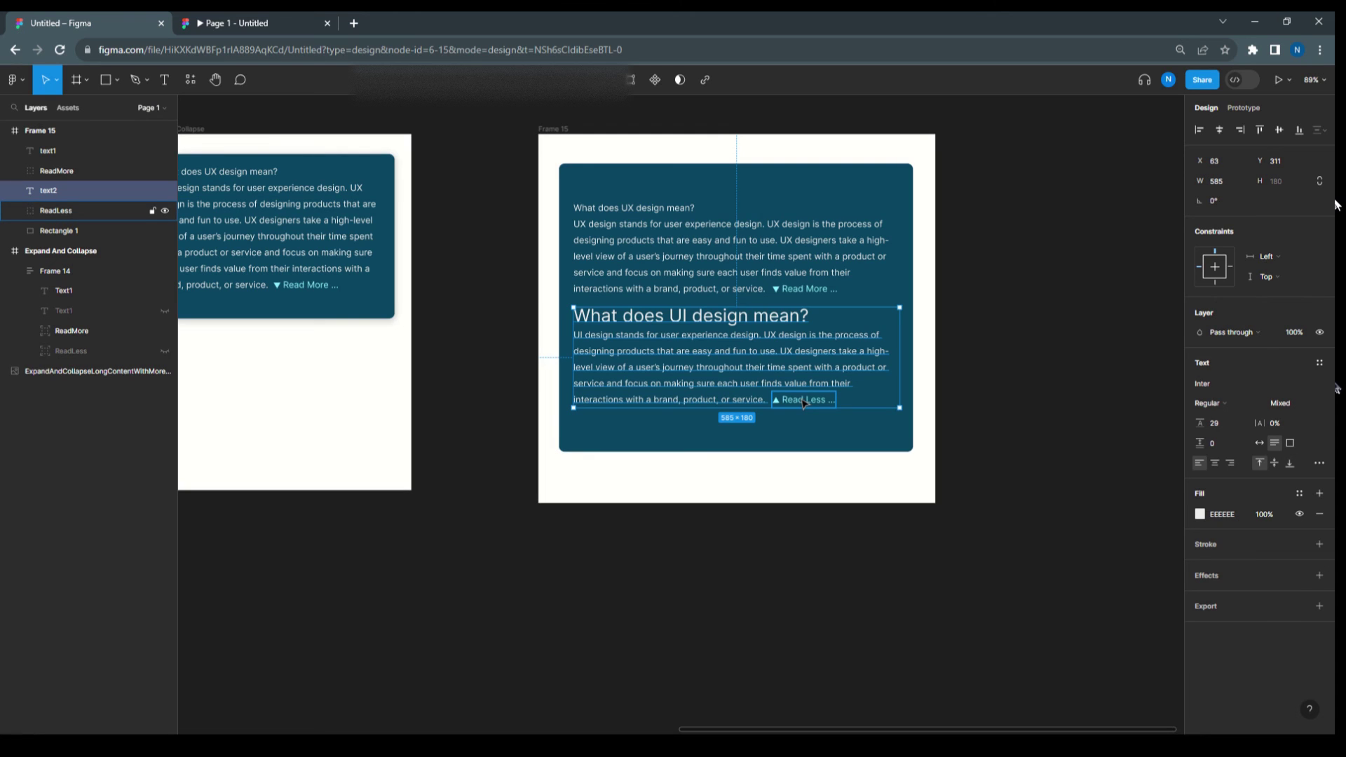
left_click(57, 231)
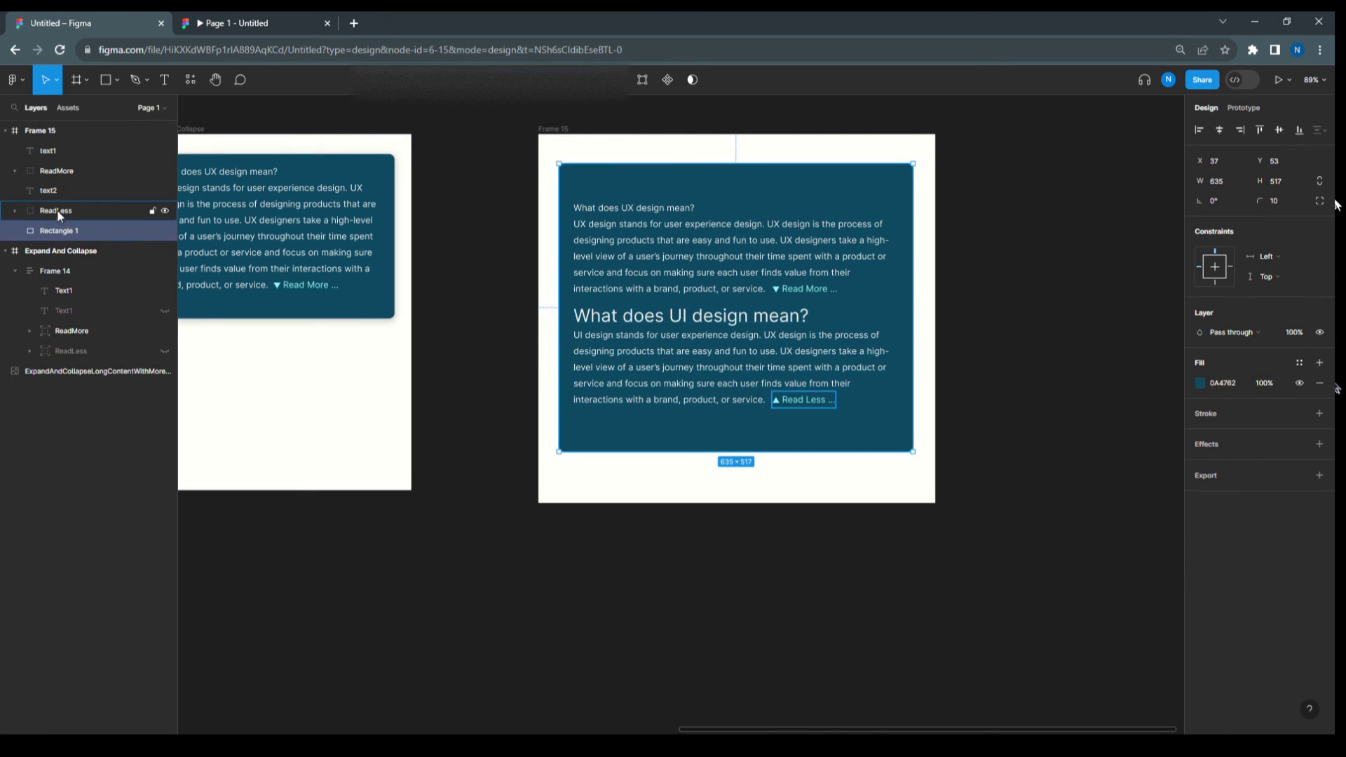
left_click(56, 210, "shift")
left_click(58, 189, "shift")
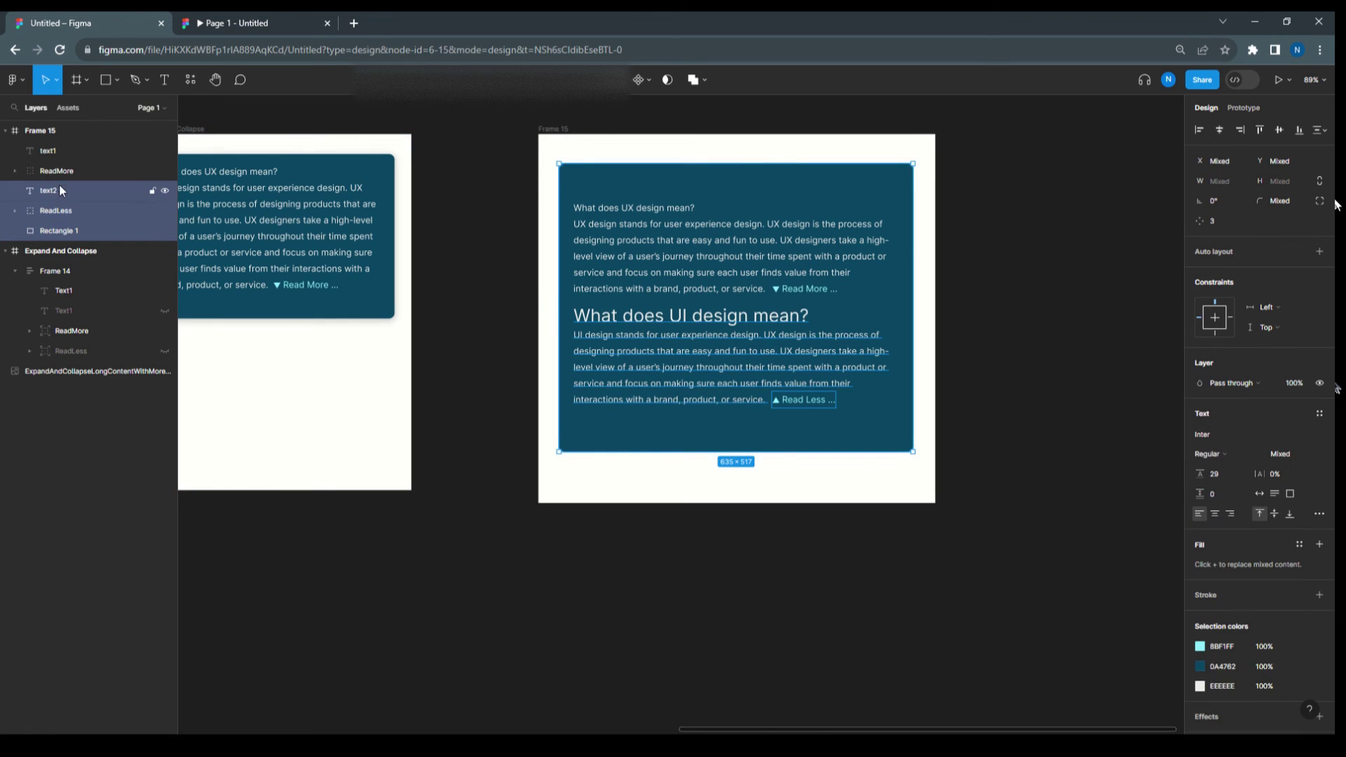
left_click(62, 174, "shift")
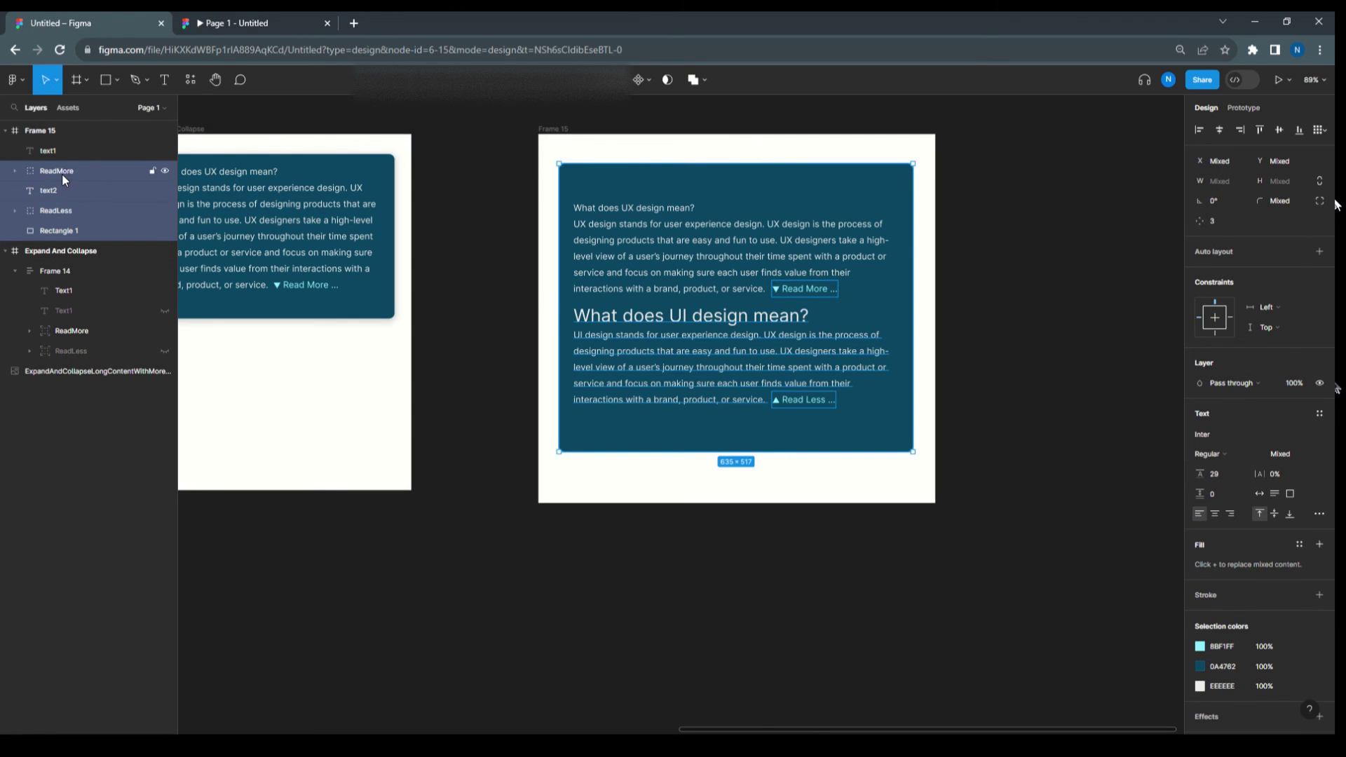
left_click(63, 154, "shift")
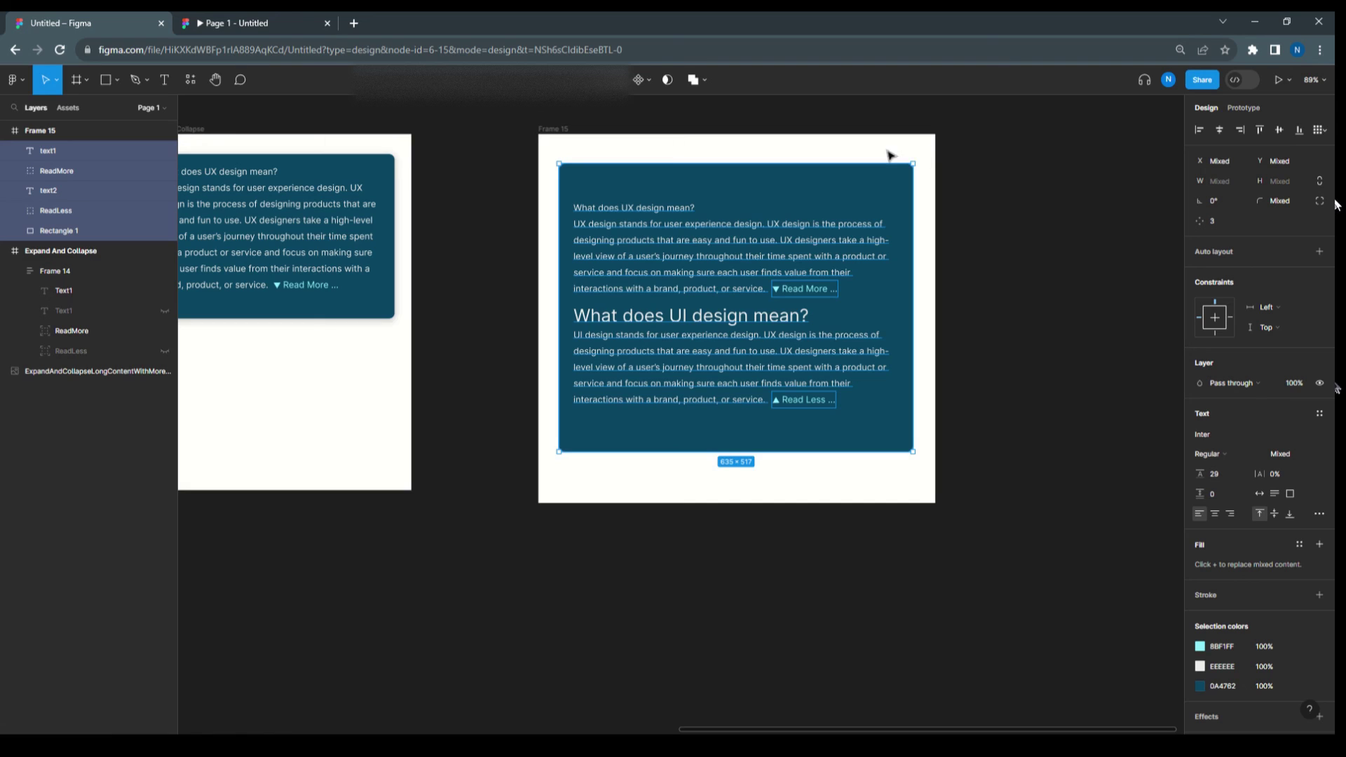
key("shift+a")
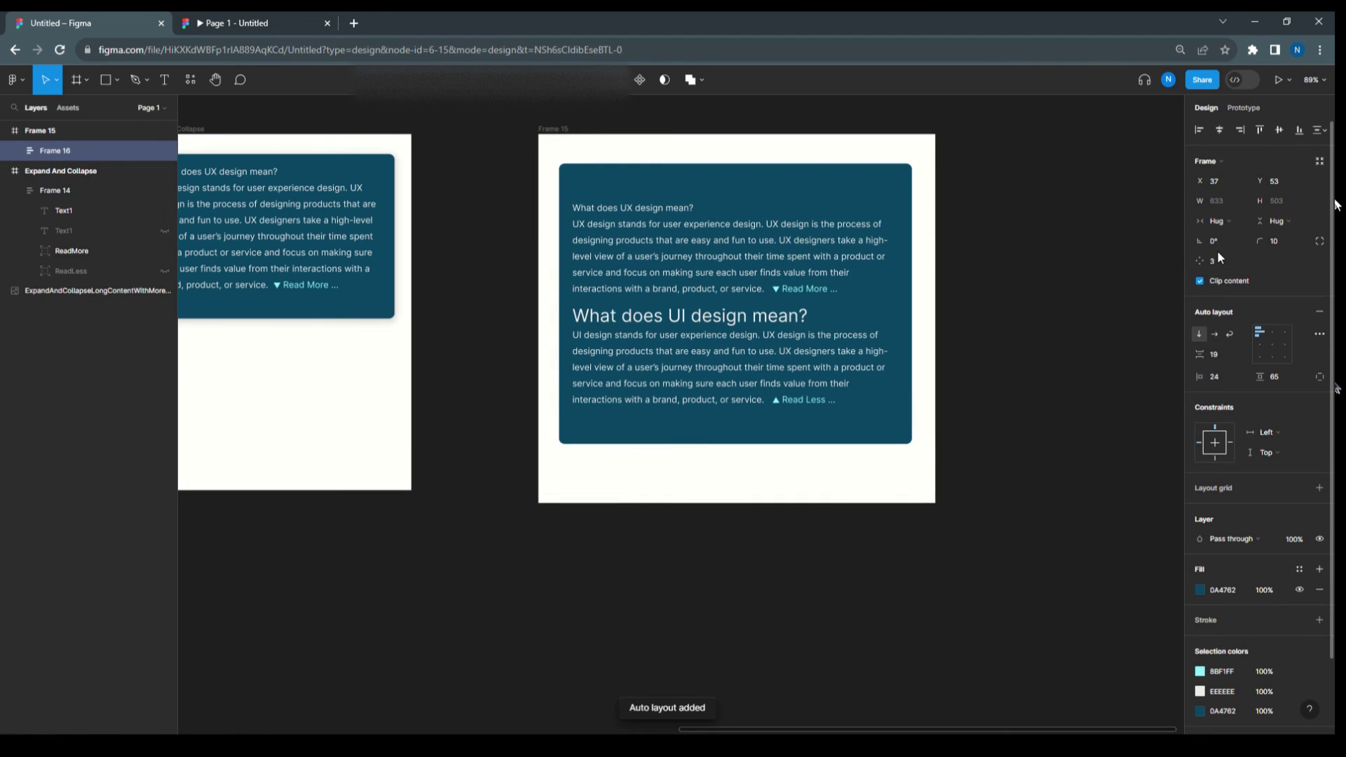
Step: Bind the visibility of the text2 layer in the auto layout frame to the Text variable
left_click(731, 381)
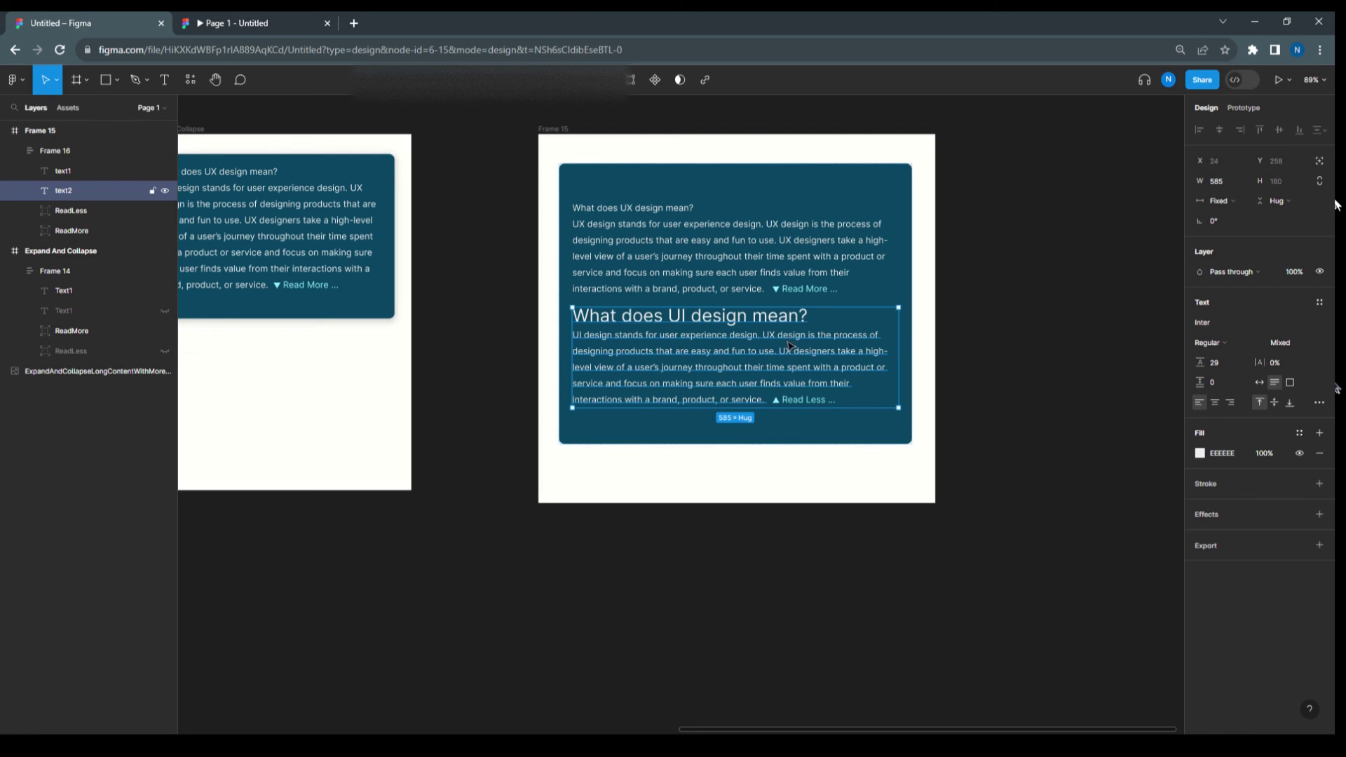
left_click(1319, 273)
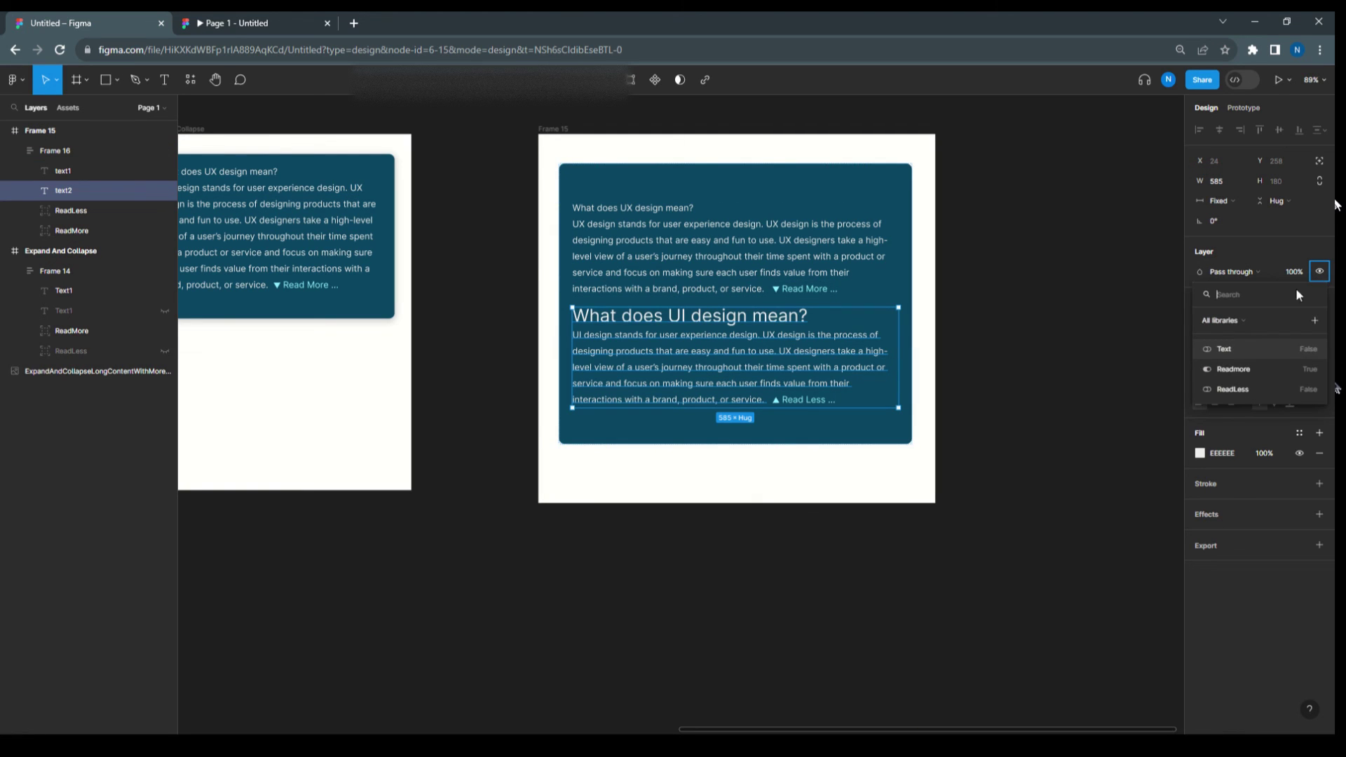
left_click(1240, 349)
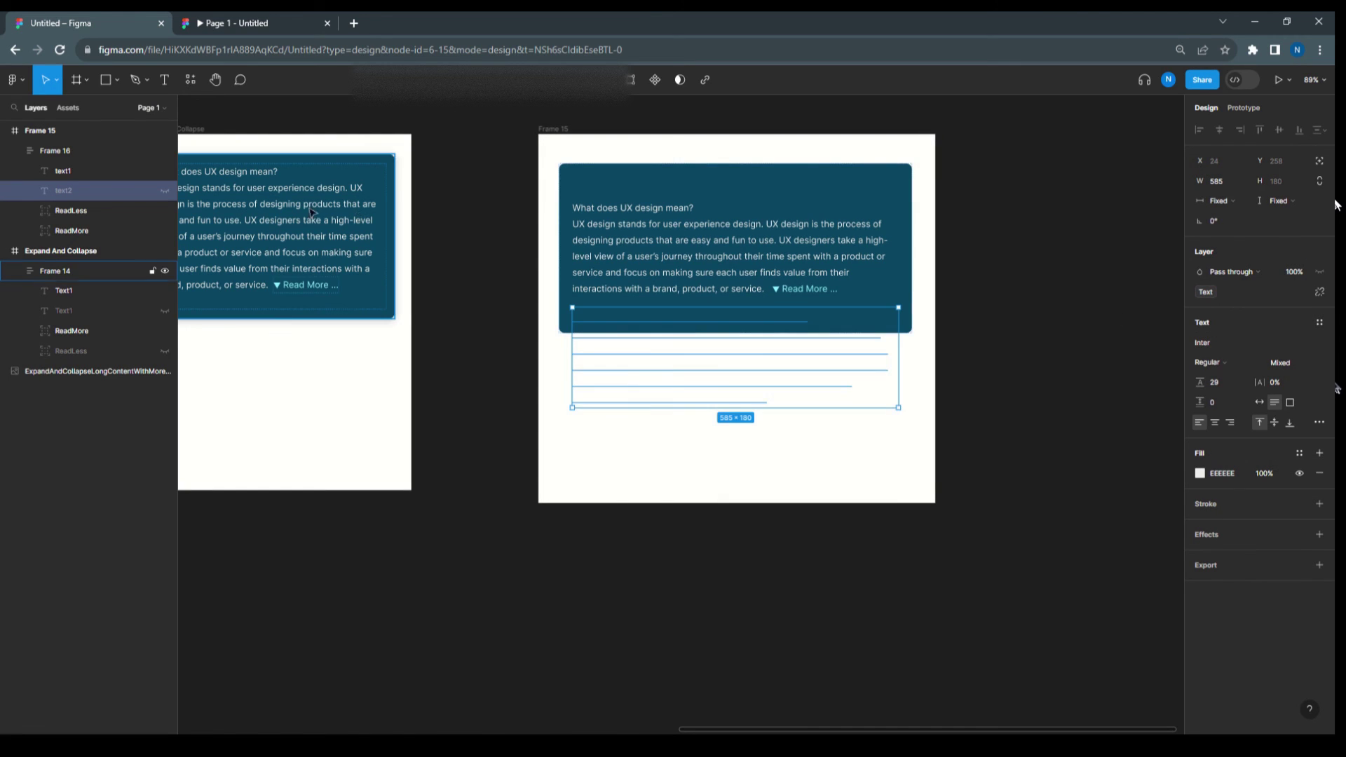
Step: Bind the visibility of the ReadLess group in the auto layout frame to the ReadLess variable
left_click(83, 217)
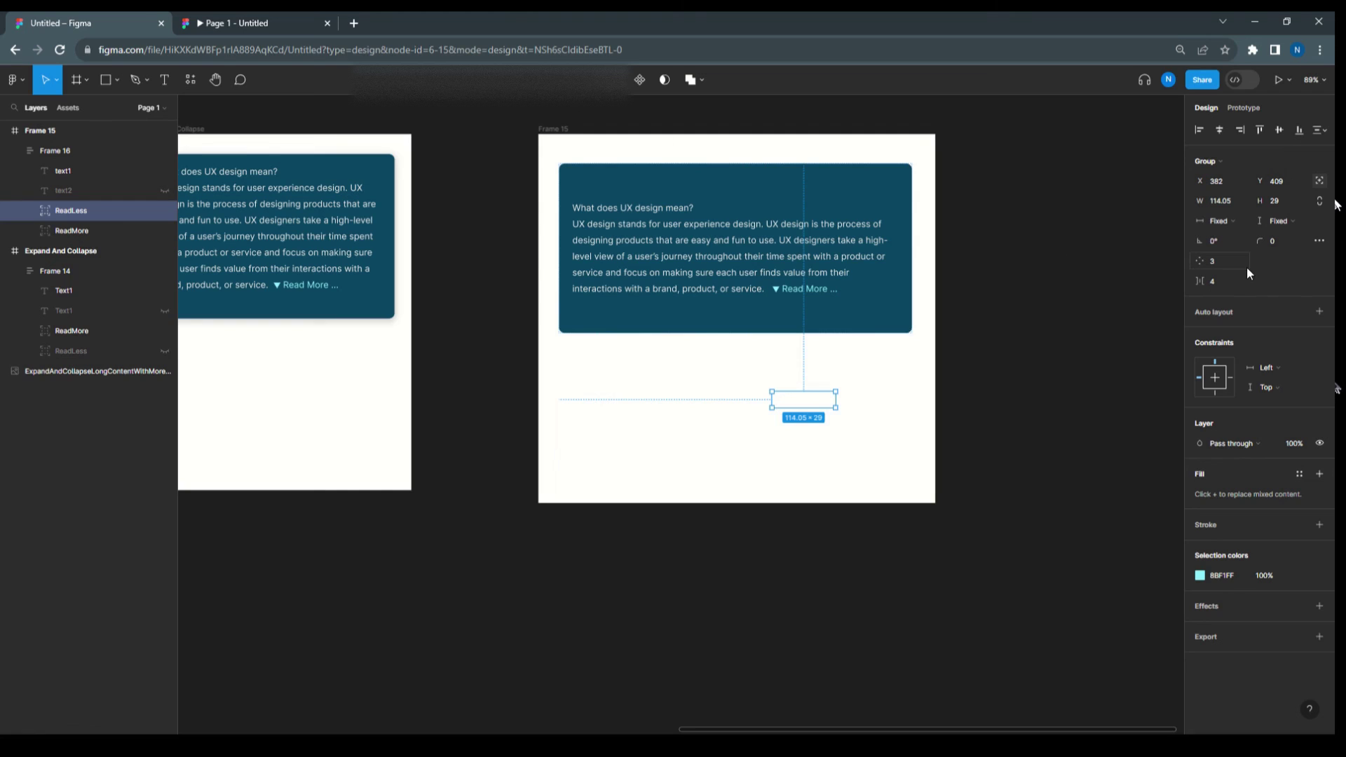
left_click(1320, 444)
left_click(1254, 559)
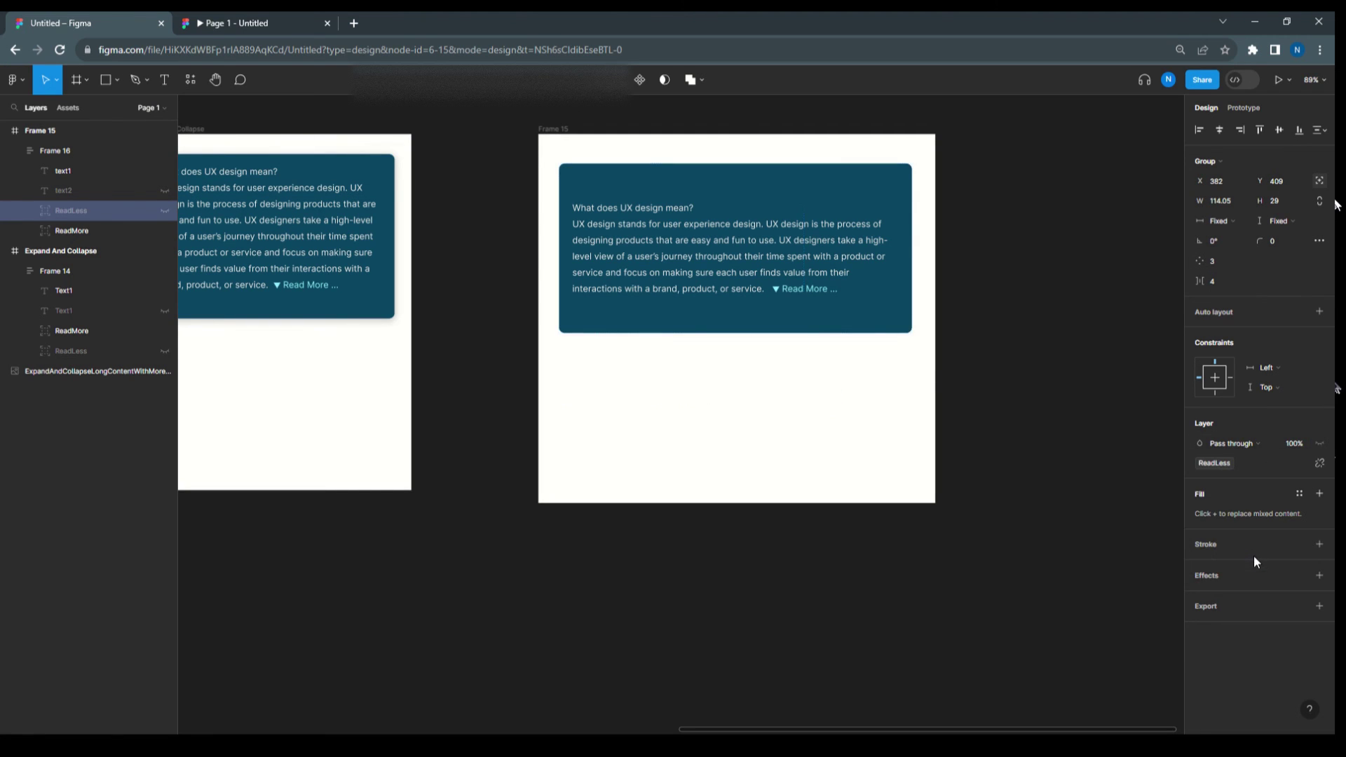
Step: Detach the existing visibility variable from the ReadMore group in Frame 15 and bind its visibility to the Readmore variable
left_click(804, 289)
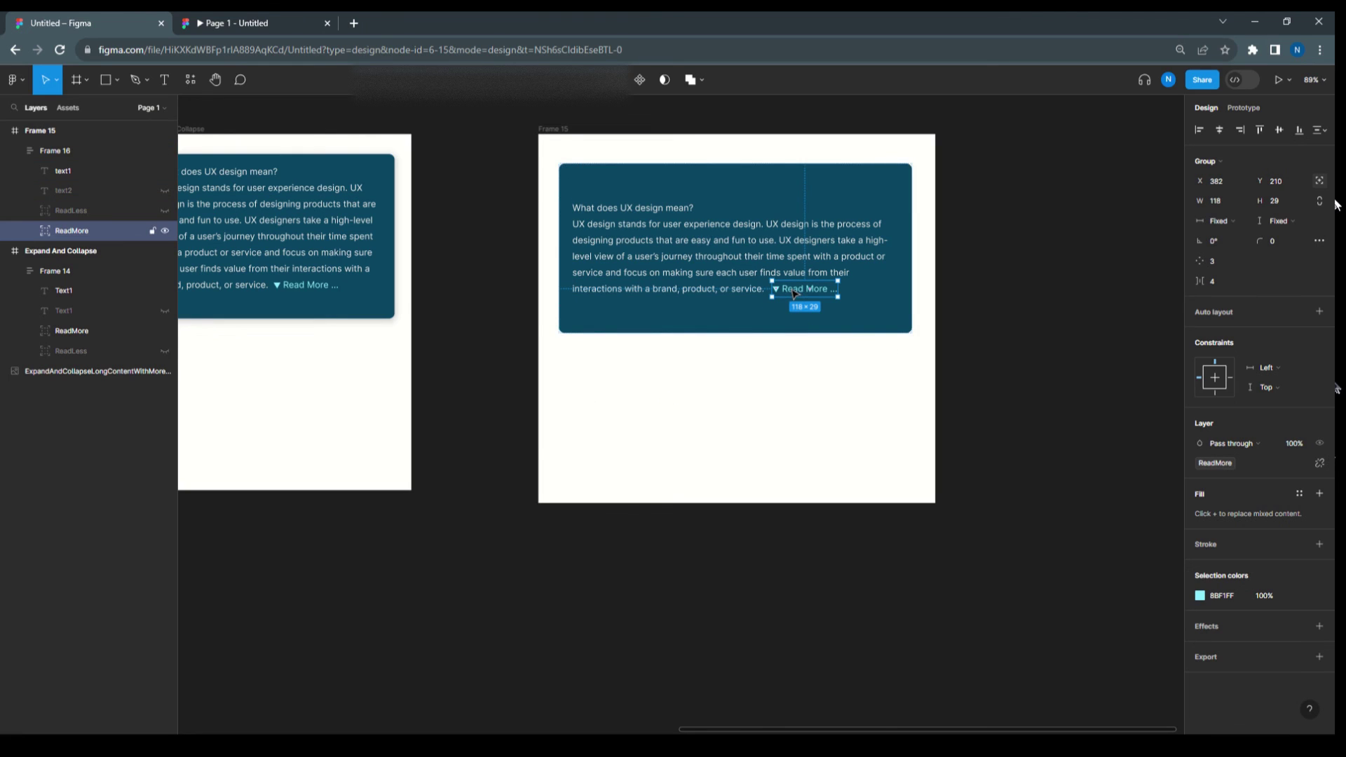
left_click(1319, 464)
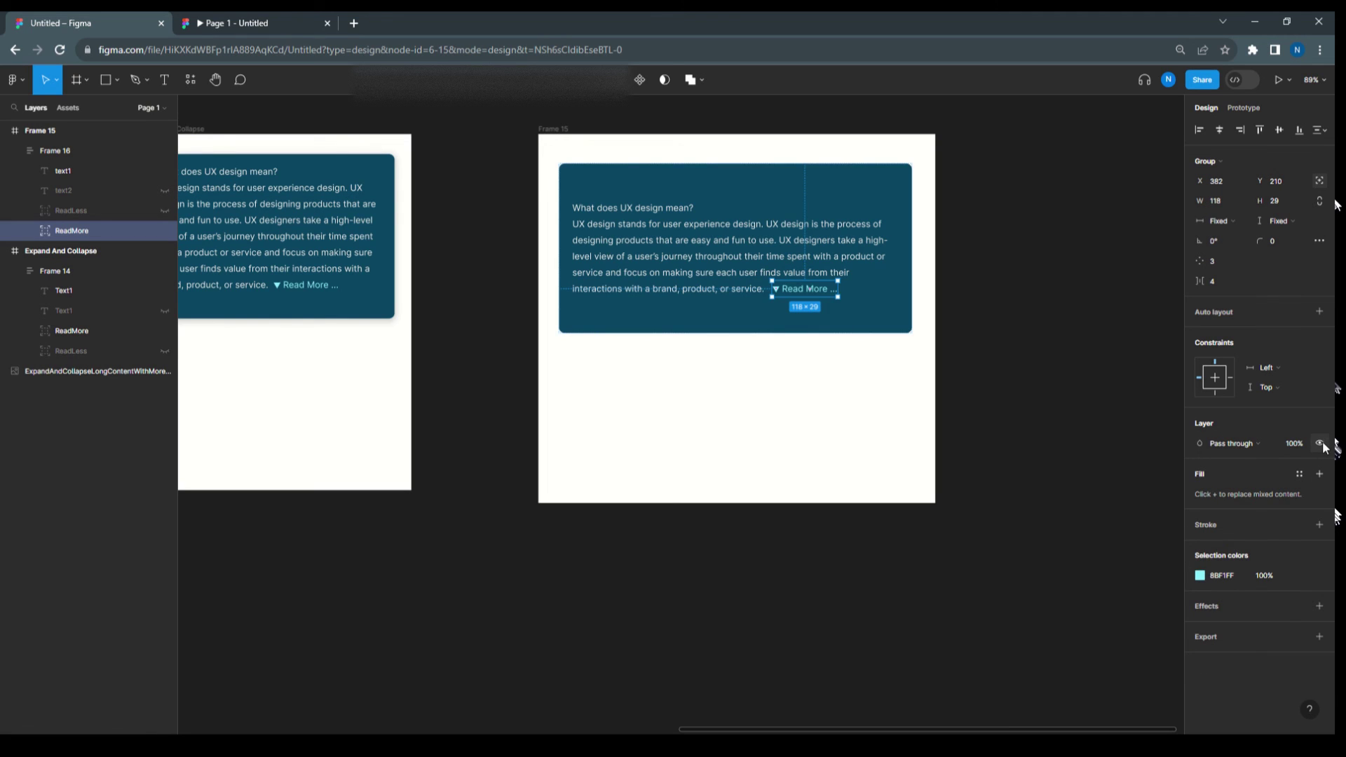
left_click(1320, 444)
left_click(1321, 445)
right_click(1320, 445)
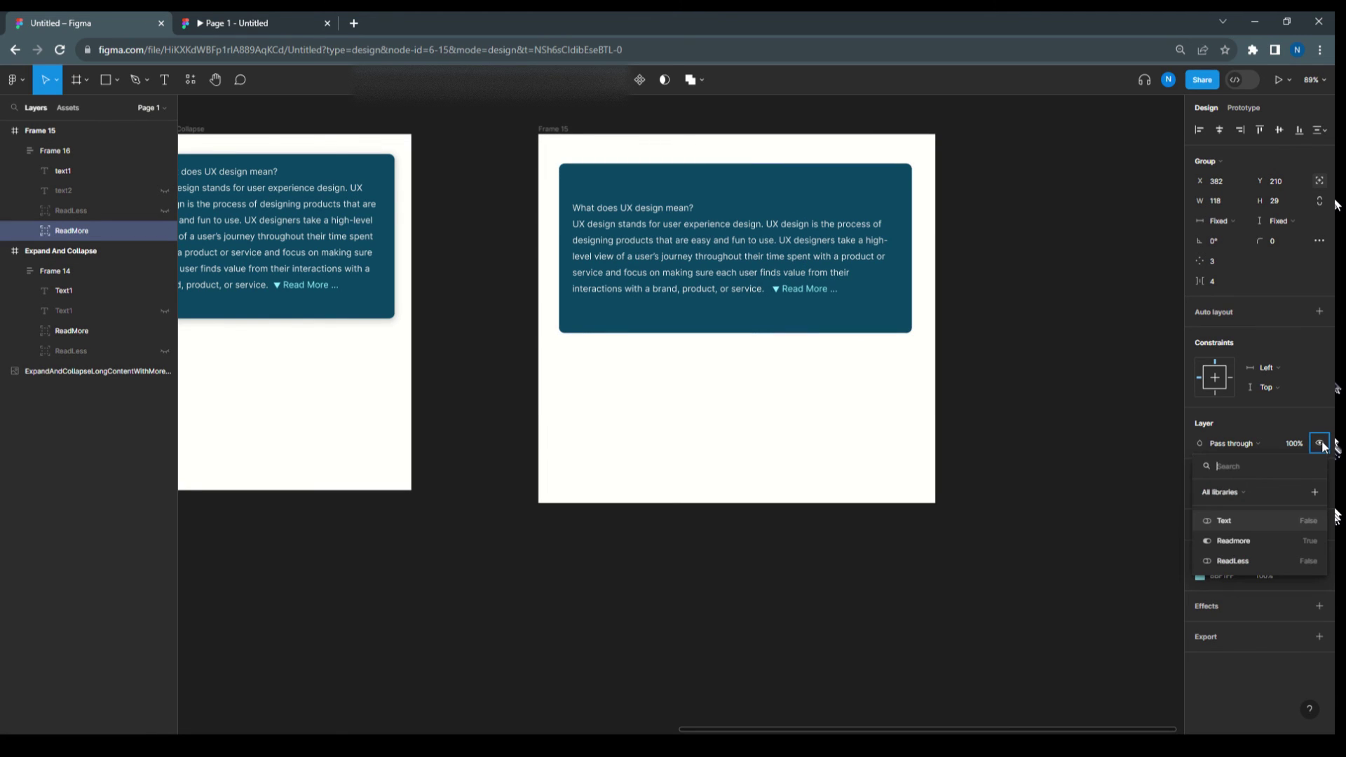
left_click(1239, 543)
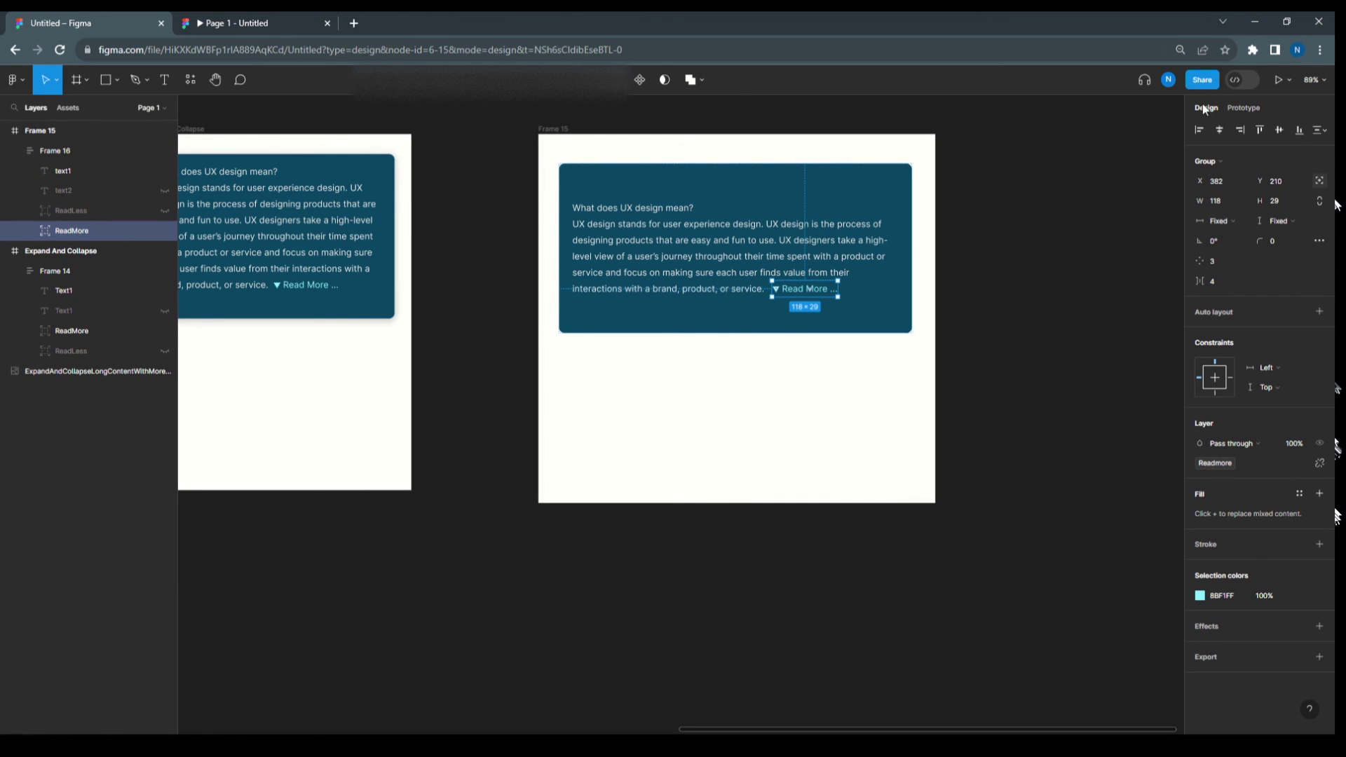
Step: Preview the prototype, test expanding and collapsing the card repeatedly with Read More and Read Less, and return to the design file
left_click(1277, 80)
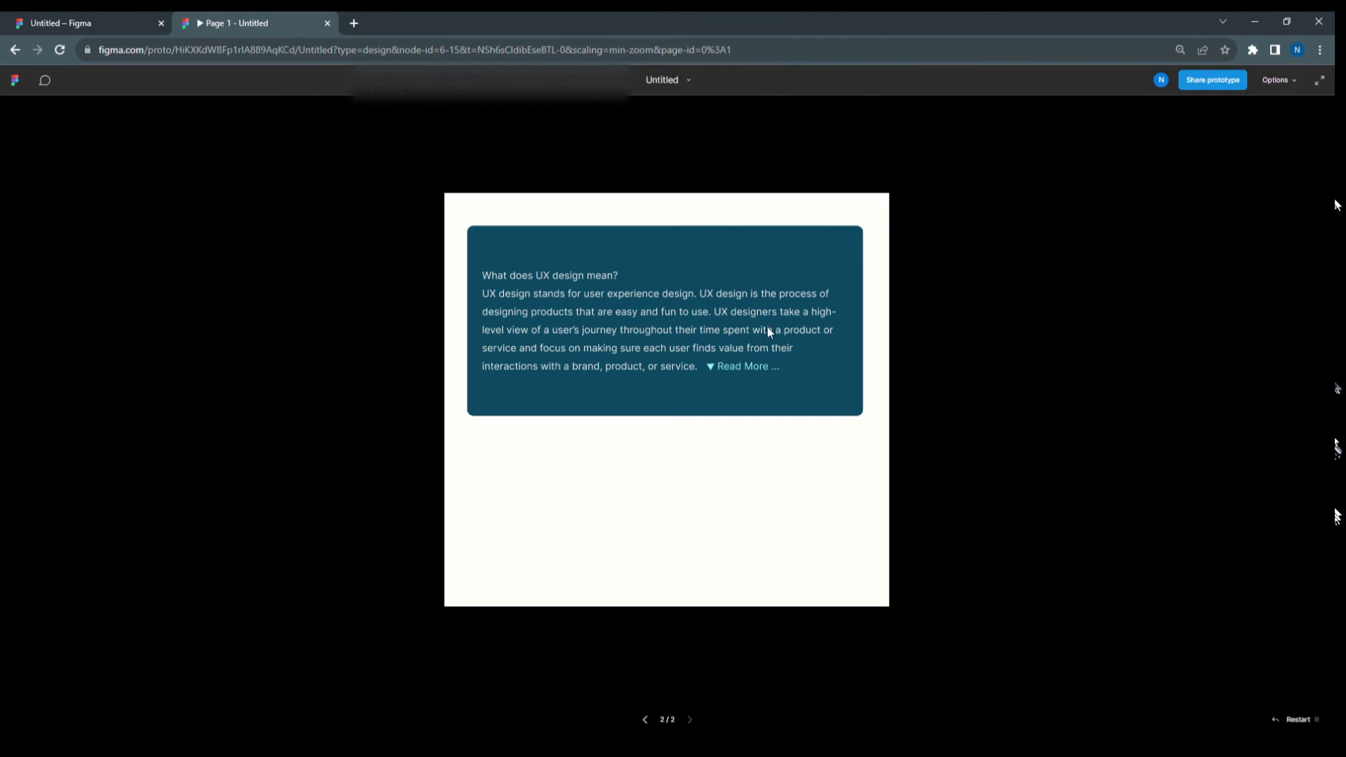
left_click(755, 366)
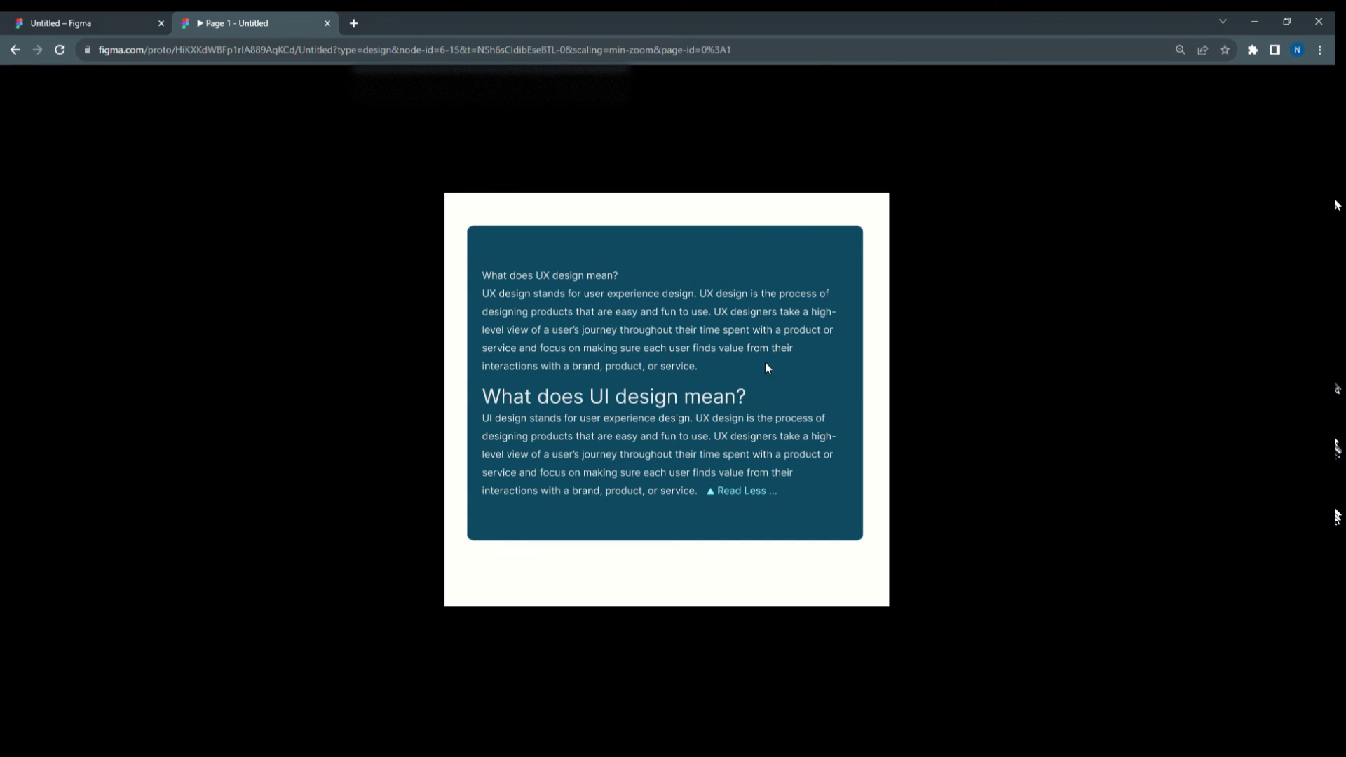
left_click(744, 494)
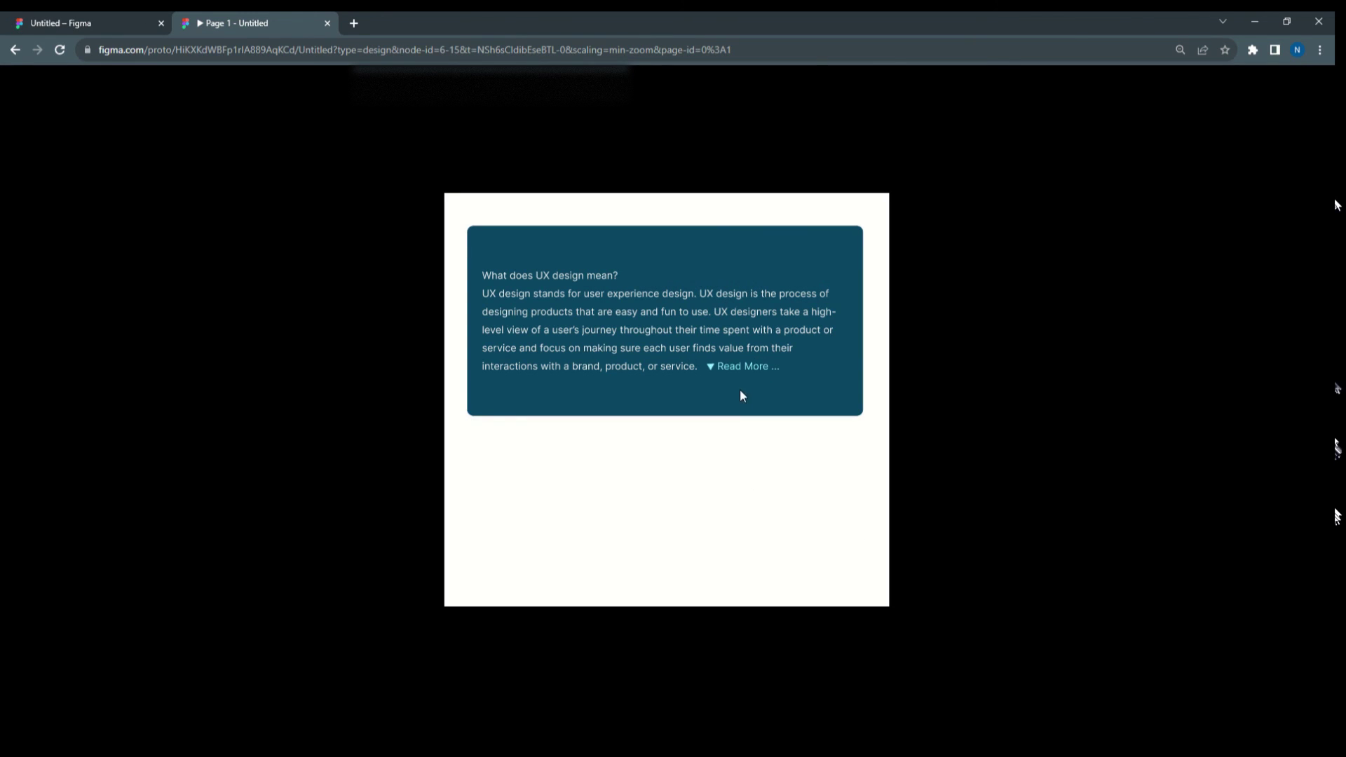
left_click(744, 374)
left_click(741, 493)
left_click(739, 373)
left_click(739, 493)
left_click(743, 372)
left_click(740, 493)
left_click(742, 369)
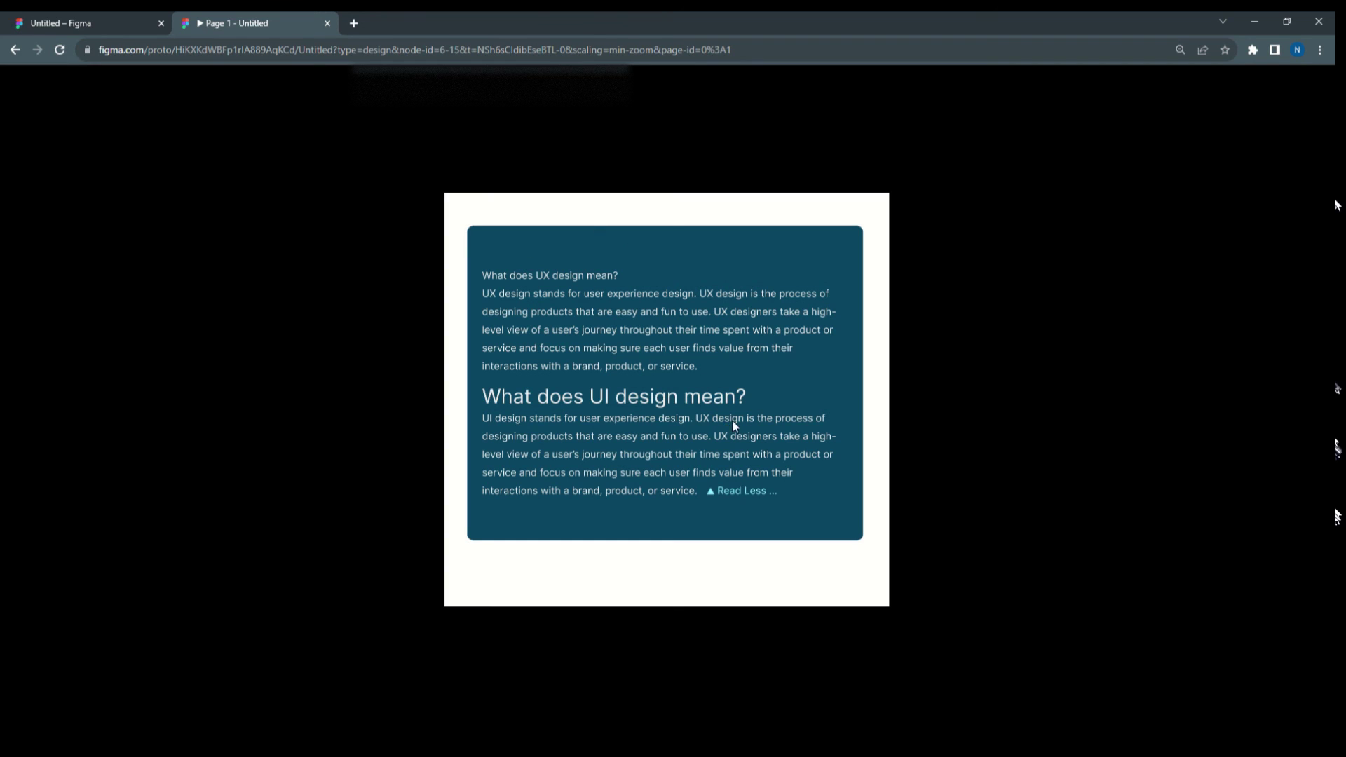
left_click(737, 493)
left_click(738, 368)
left_click(736, 489)
left_click(760, 365)
left_click(742, 494)
left_click(752, 367)
left_click(95, 22)
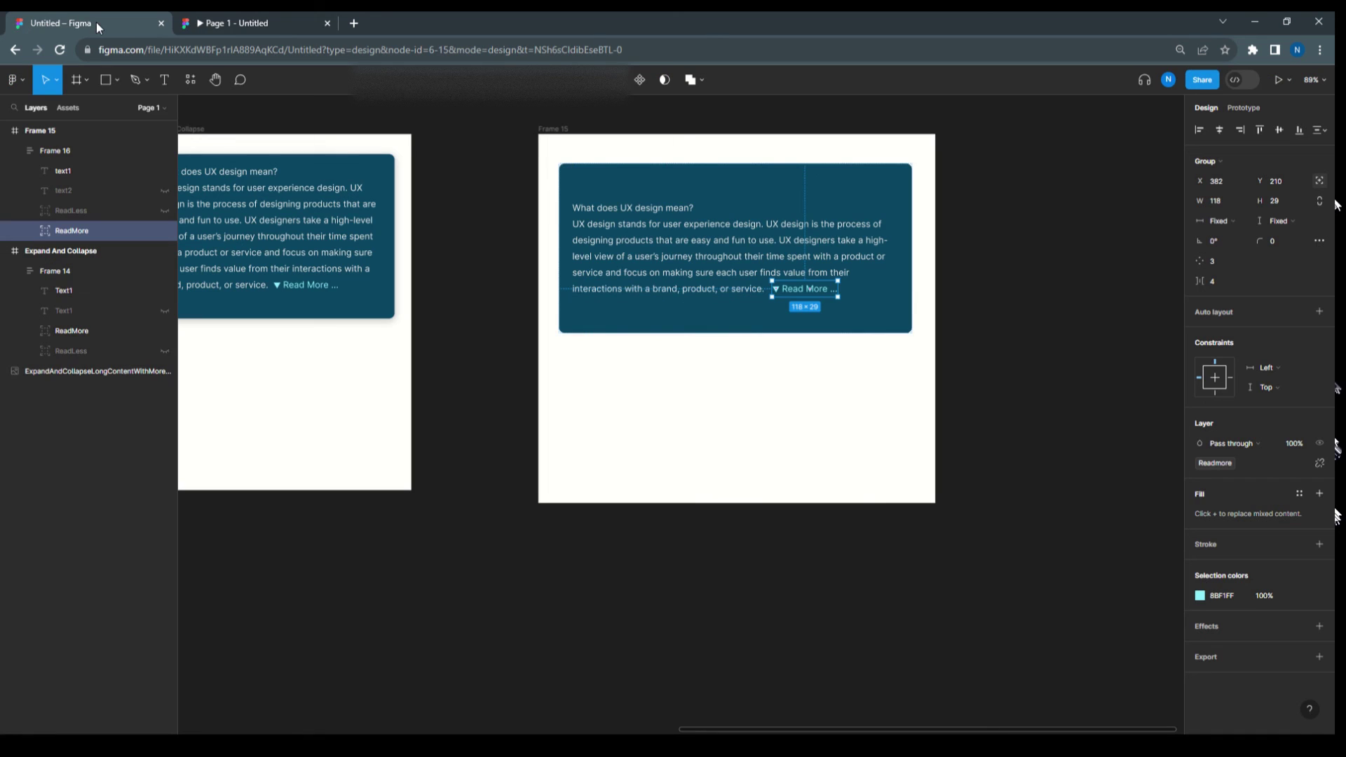